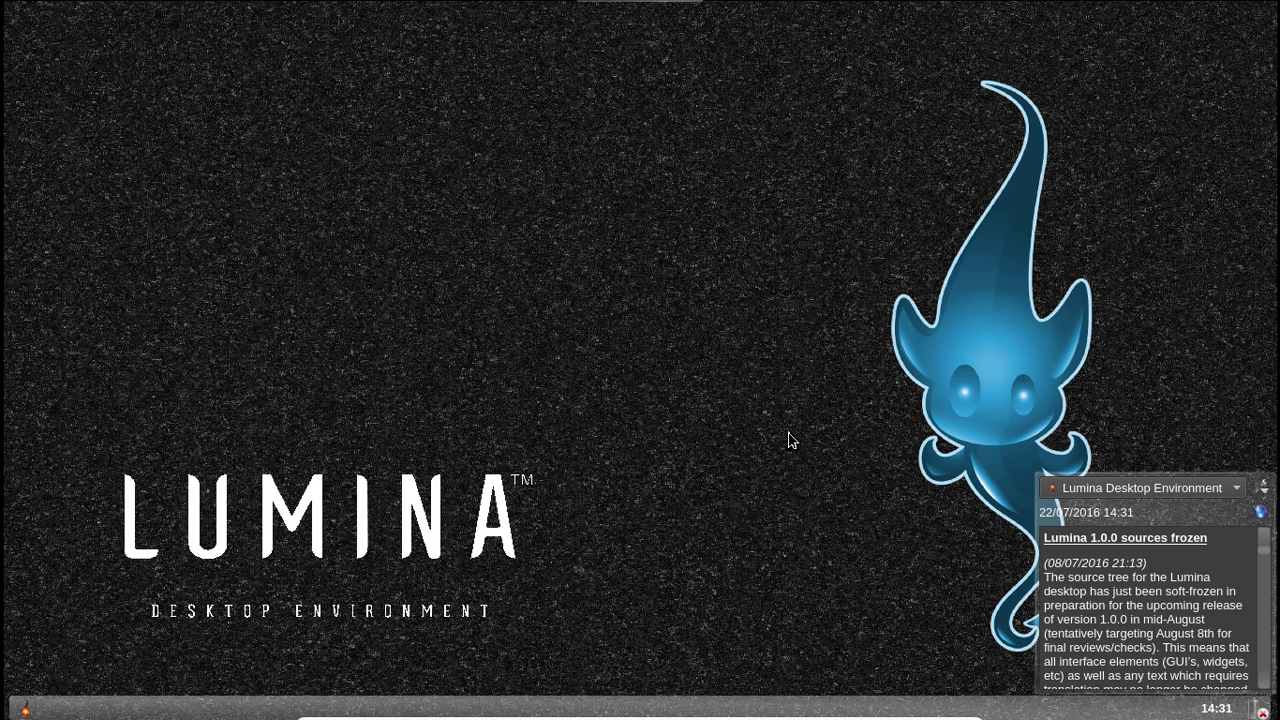
- Launch the qps process manager, check the system's memory usage, and close it
click(25, 708)
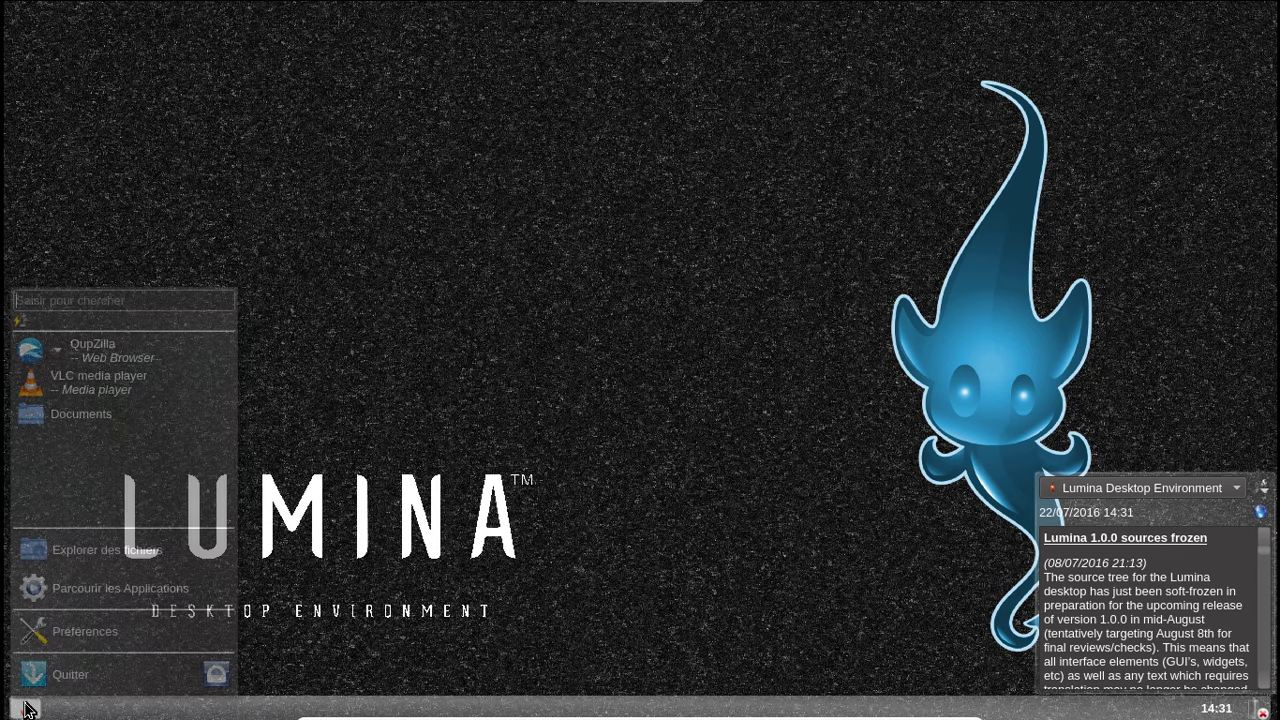
text(qps)
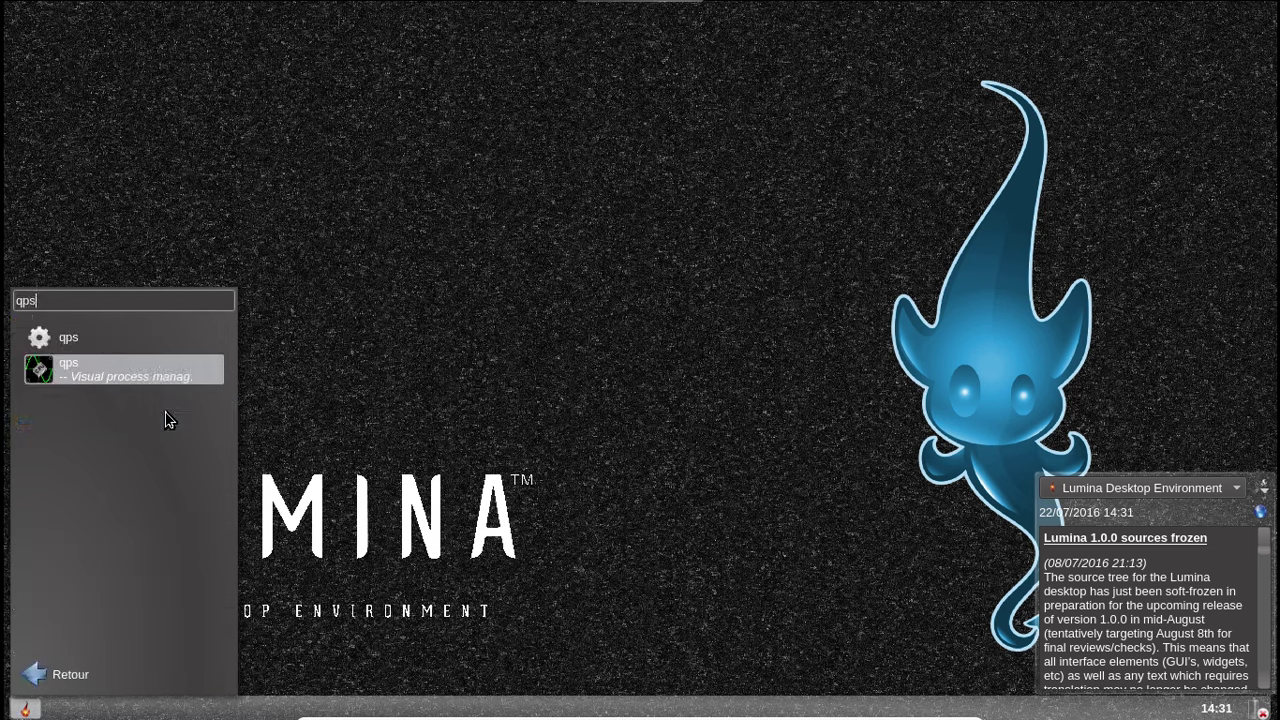
key(Return)
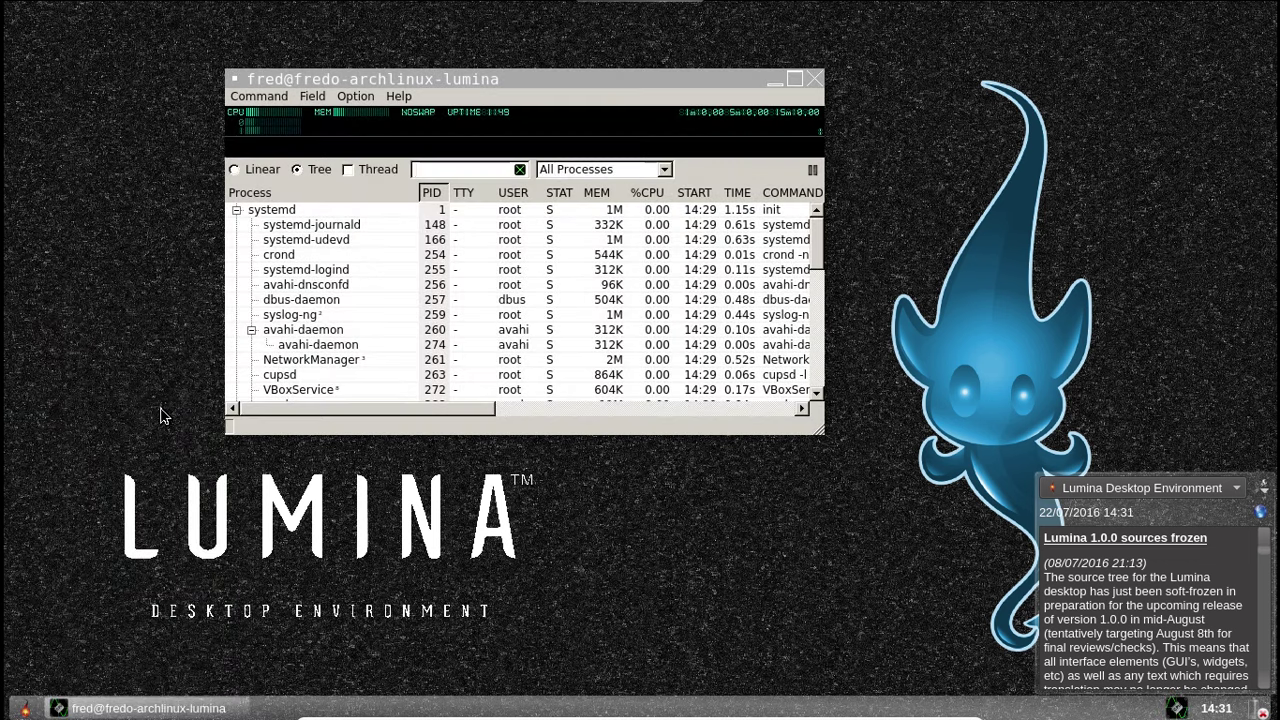
mouse_move(352, 120)
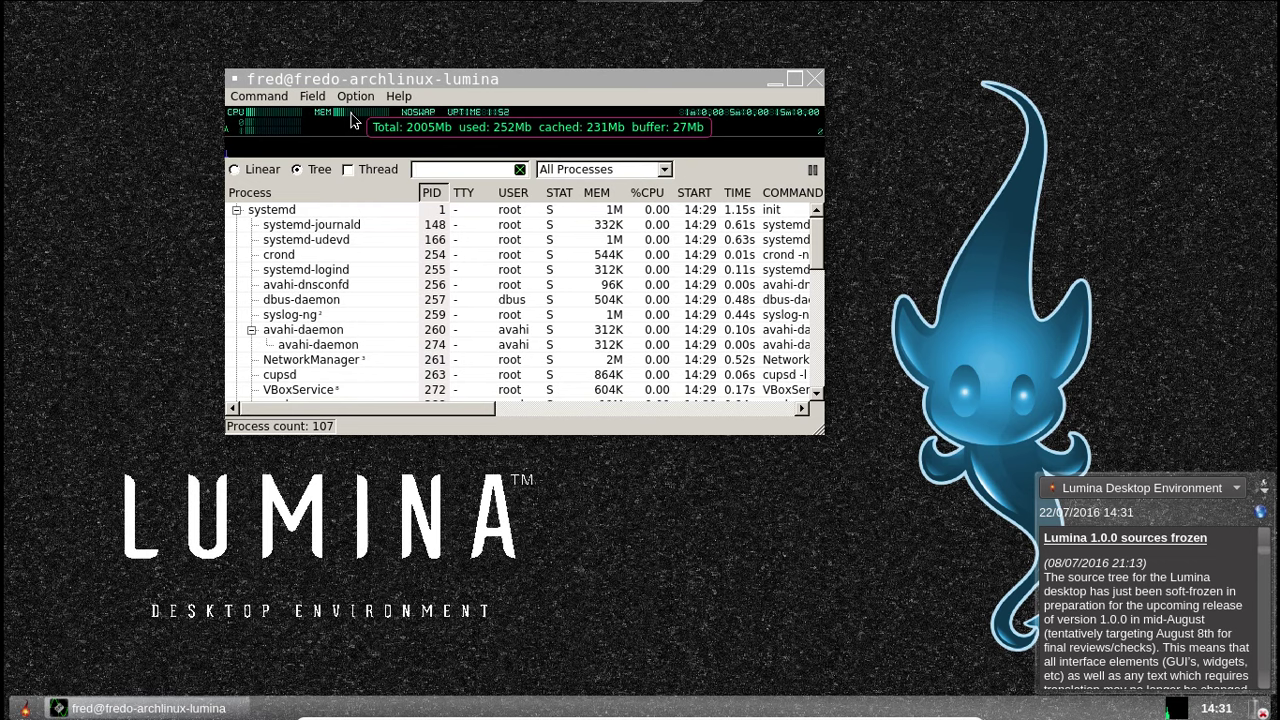
click(814, 80)
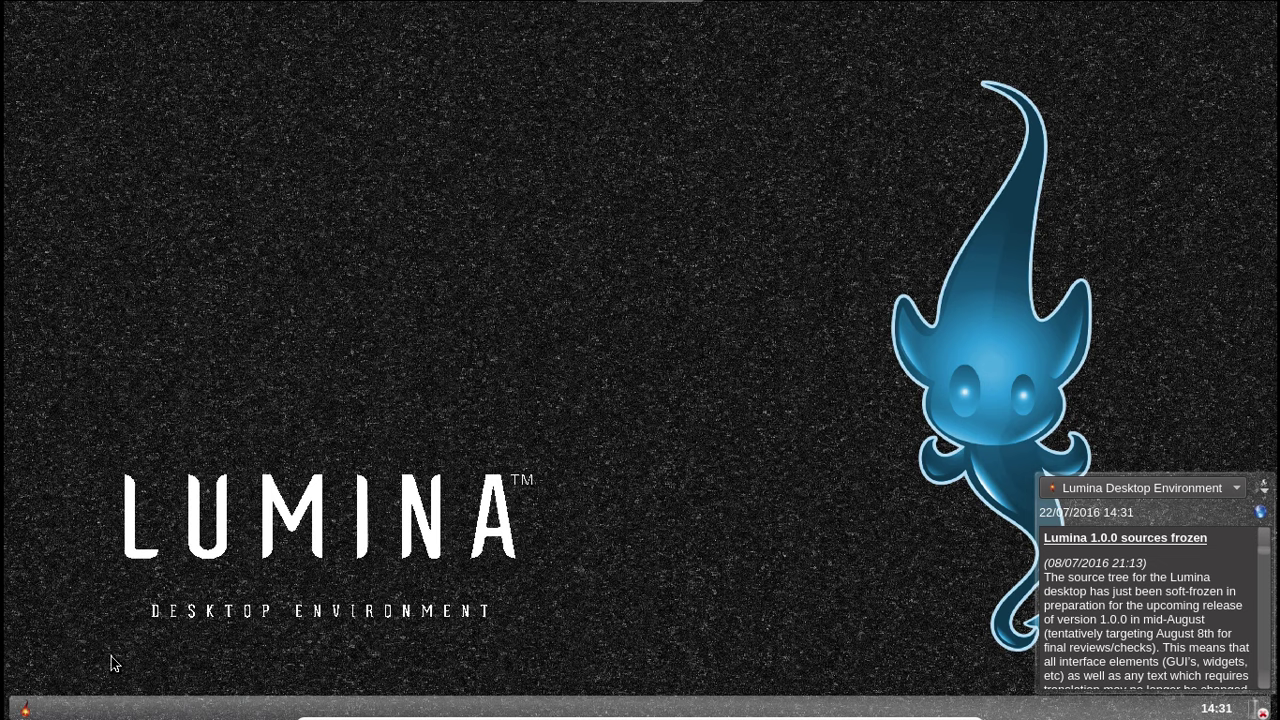
- Search the applications for "config", open Desktop Configuration, and move its window nearer the middle of the desktop
click(34, 706)
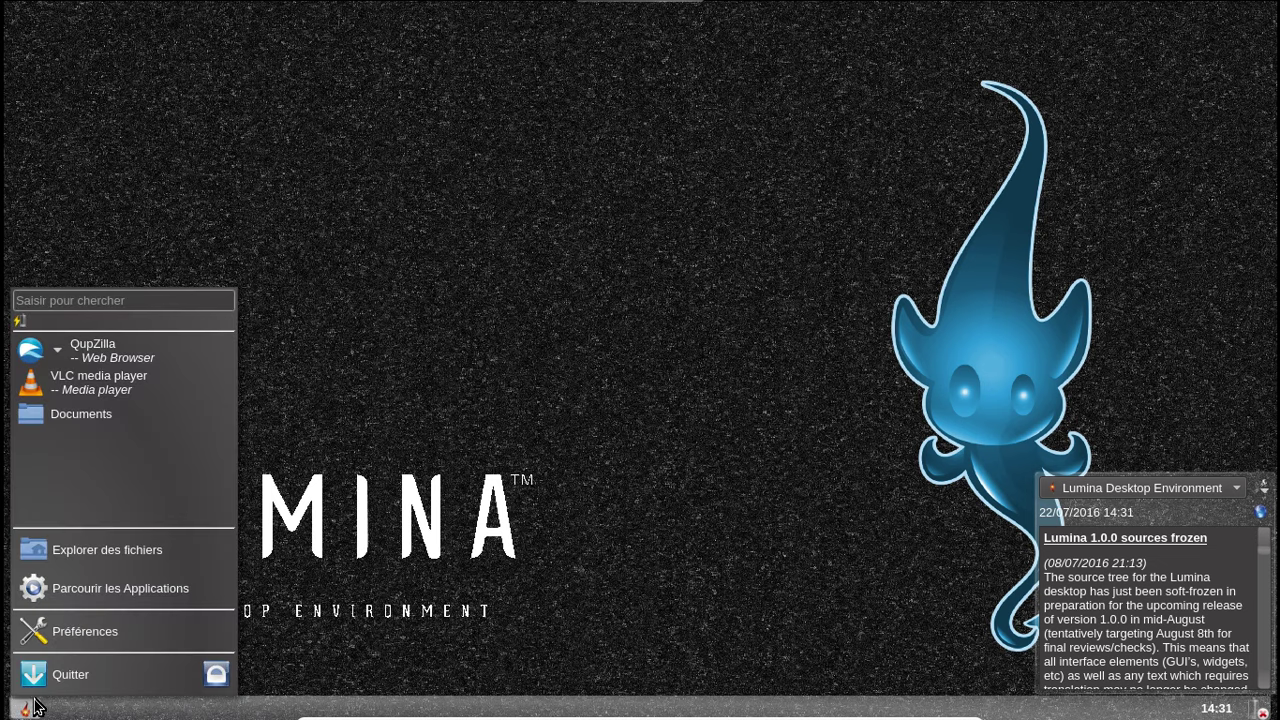
click(208, 297)
text(config)
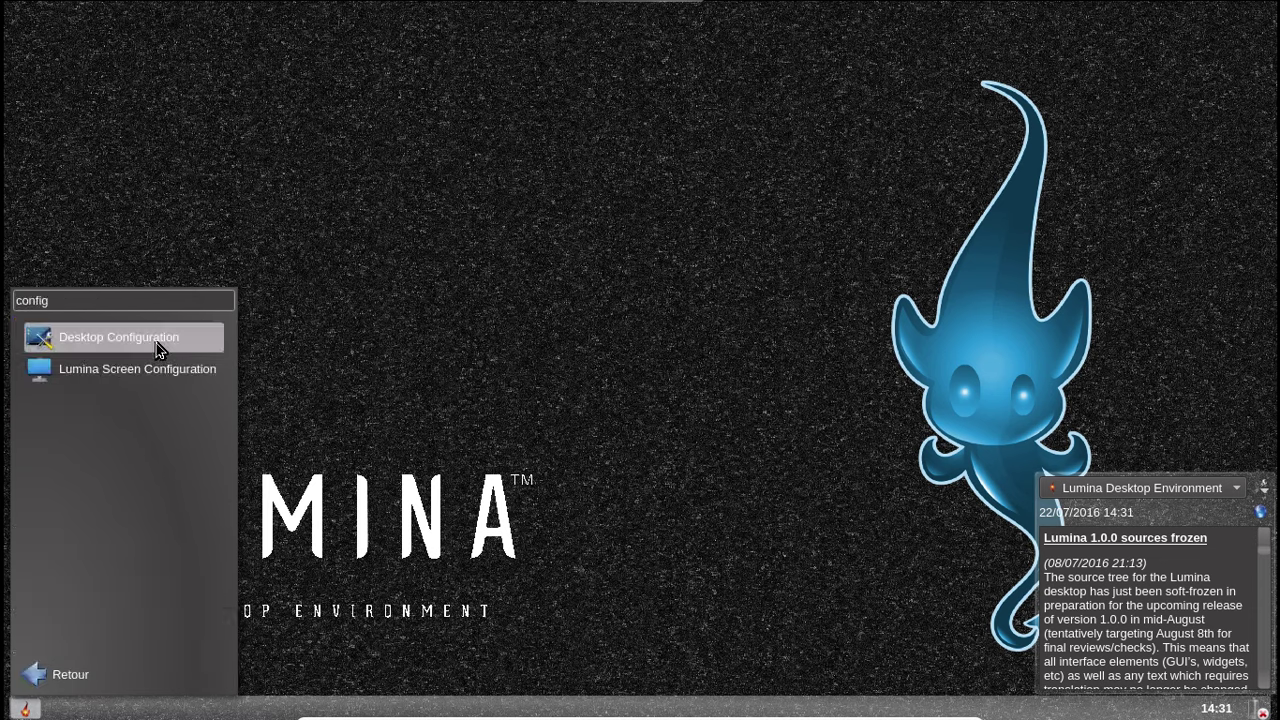
click(158, 348)
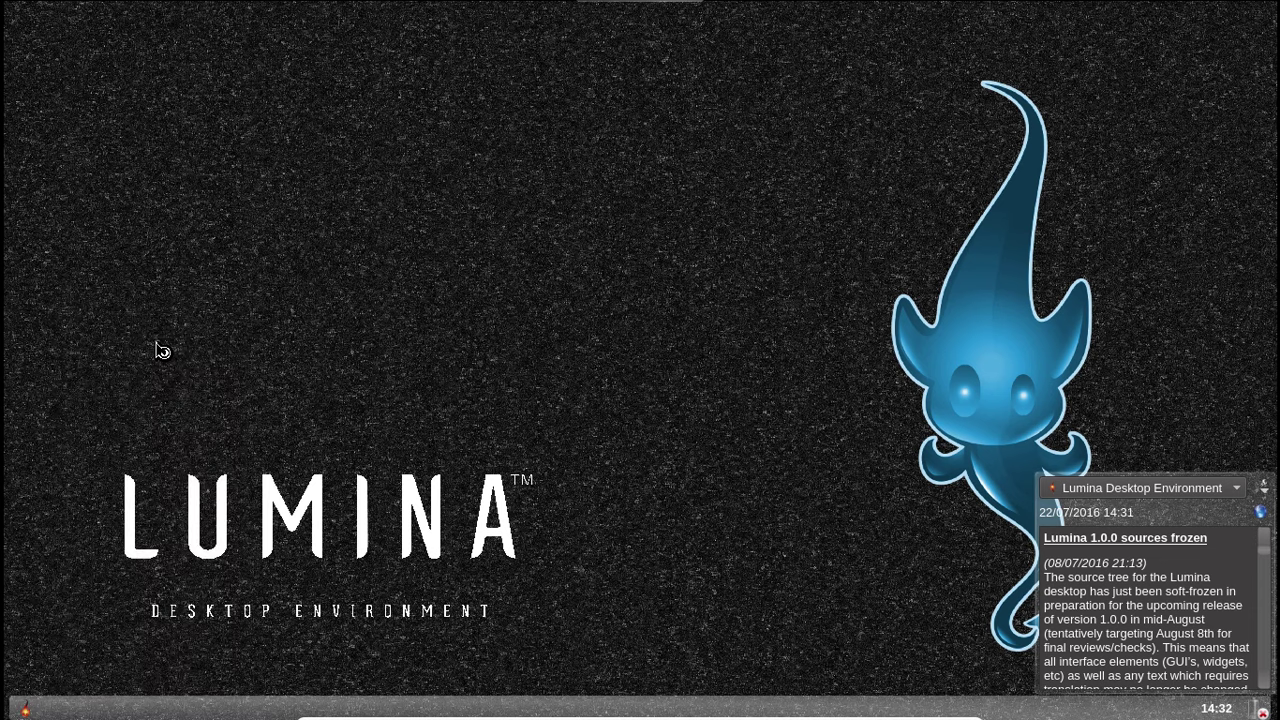
drag(326, 20, 678, 88)
- In the desktop theme settings, set the theme template (Modèle de Thème) to Lumina-default and save
click(369, 134)
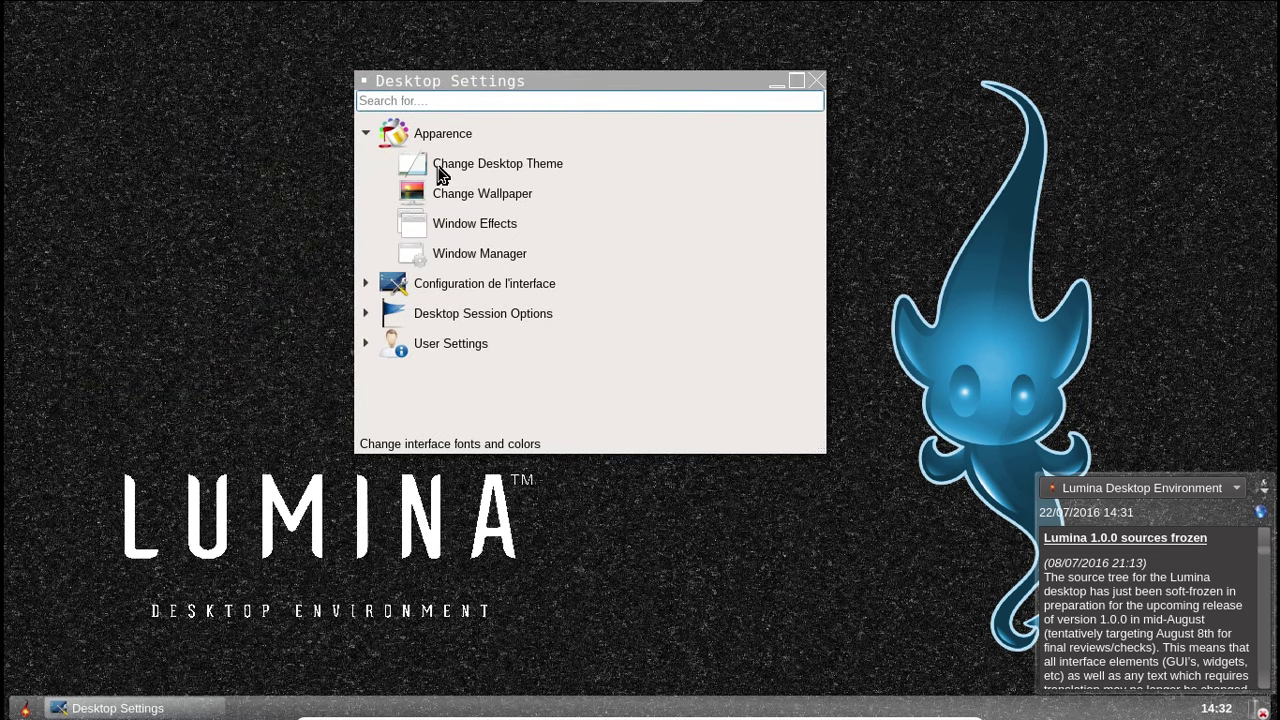
click(443, 176)
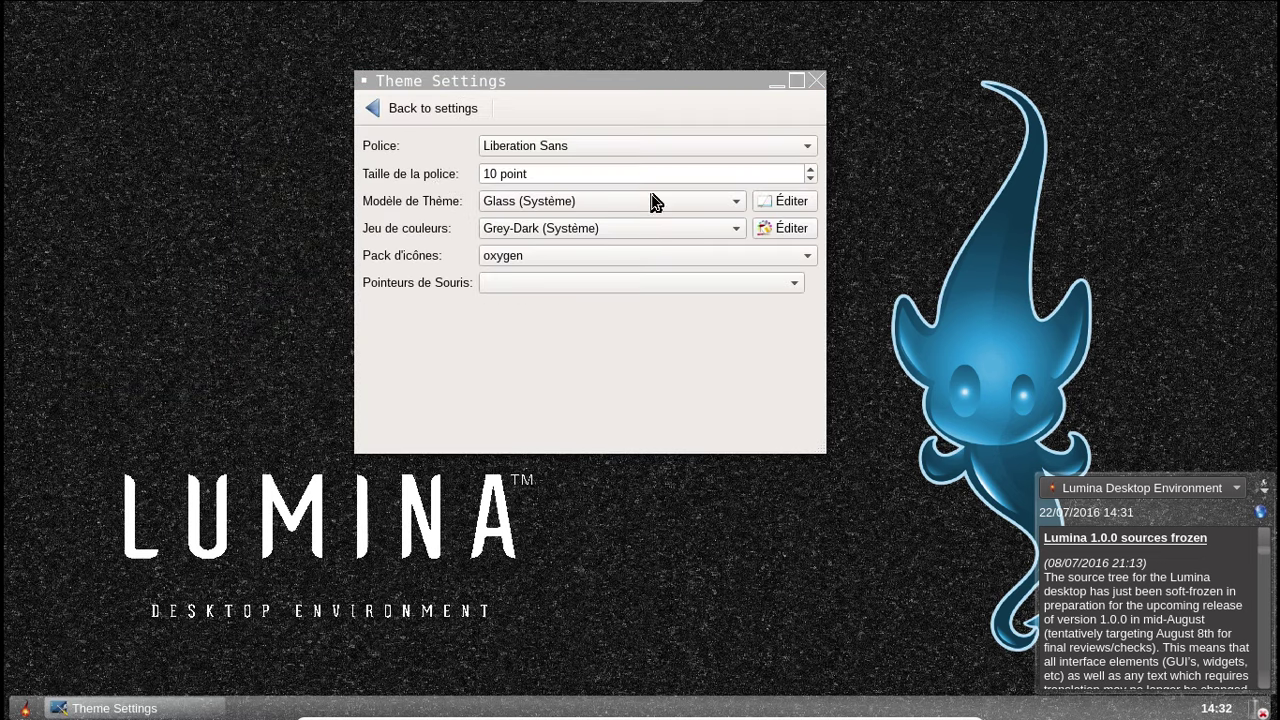
click(657, 203)
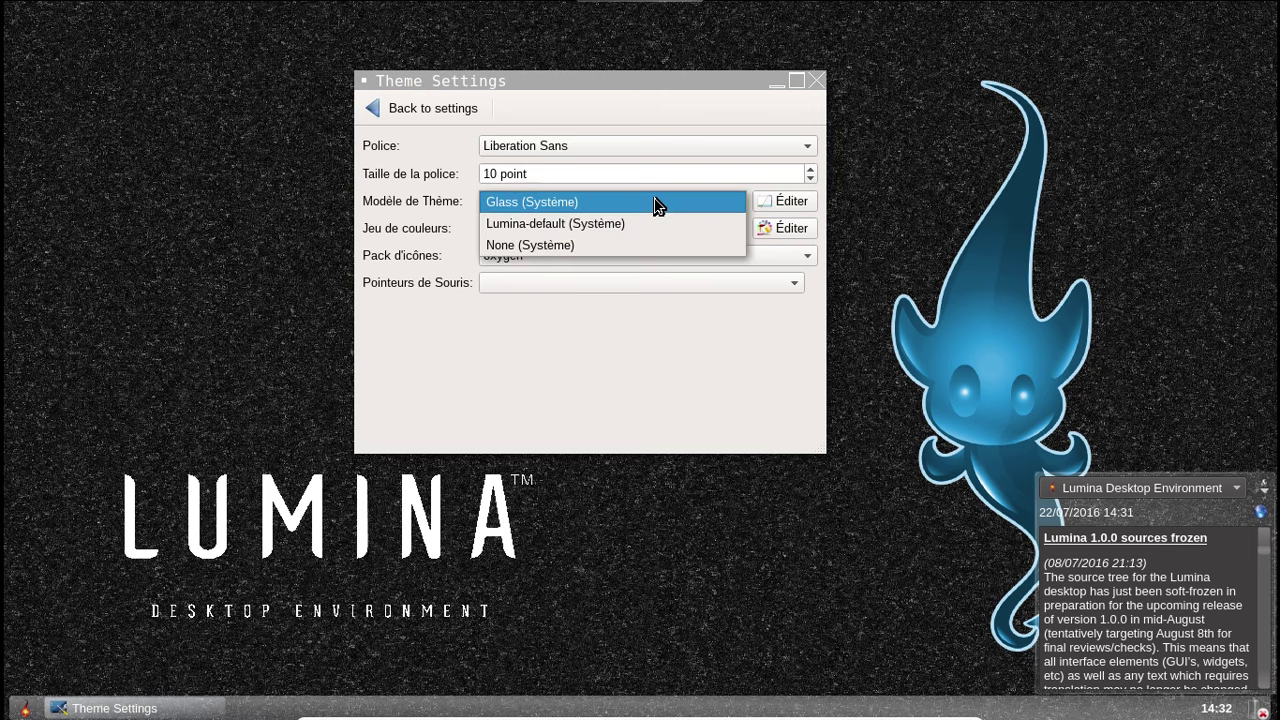
click(605, 225)
click(752, 110)
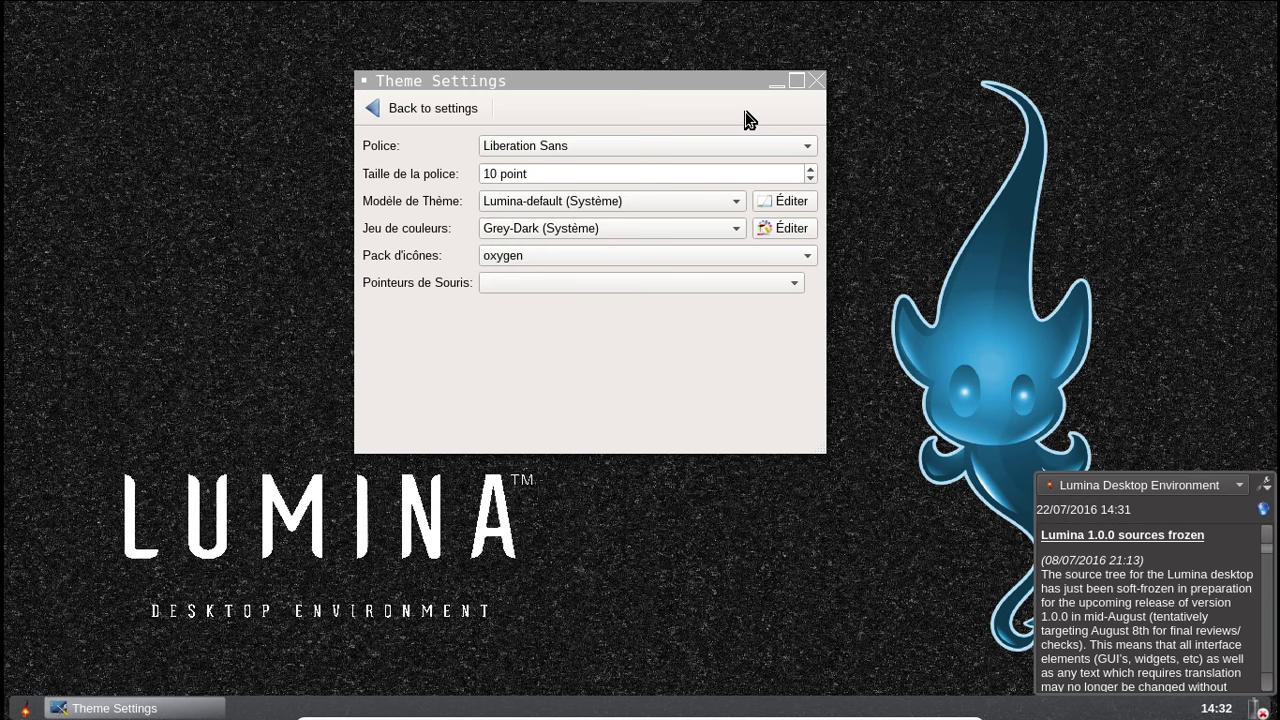
- Set the color scheme (Jeu de couleurs) to Lumina-Glass, save it, and return to the settings overview
click(563, 236)
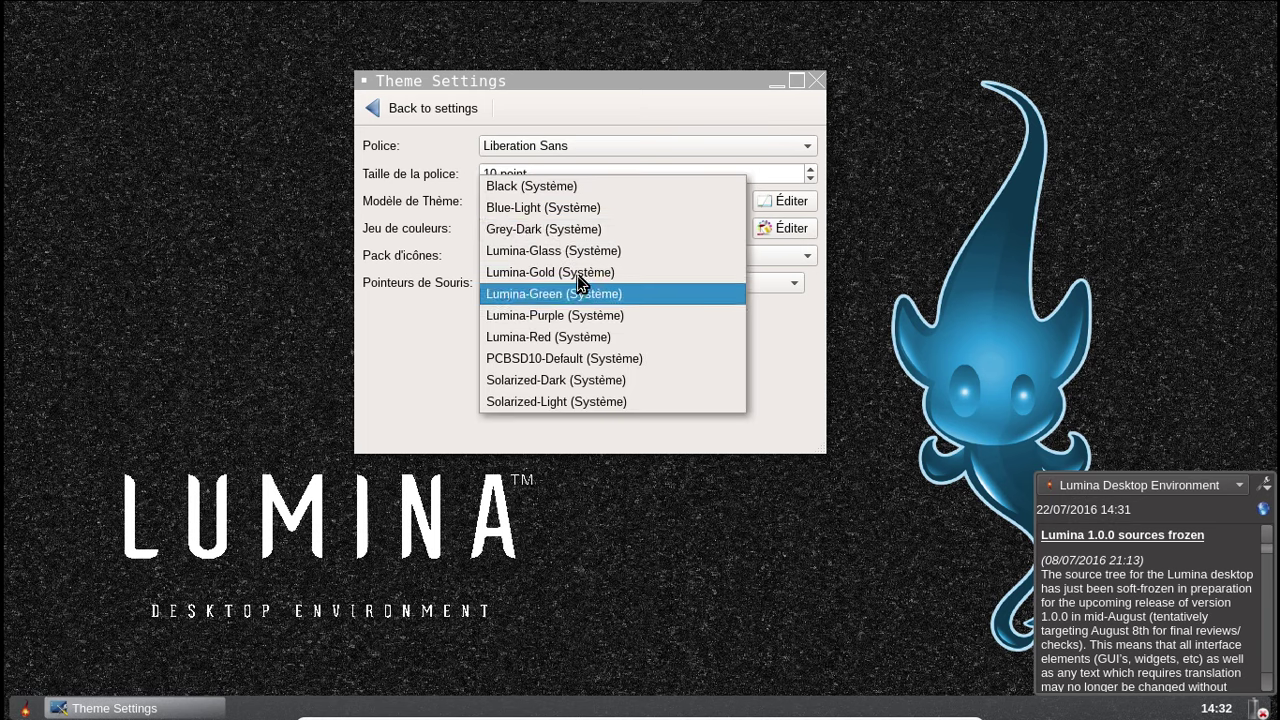
click(570, 252)
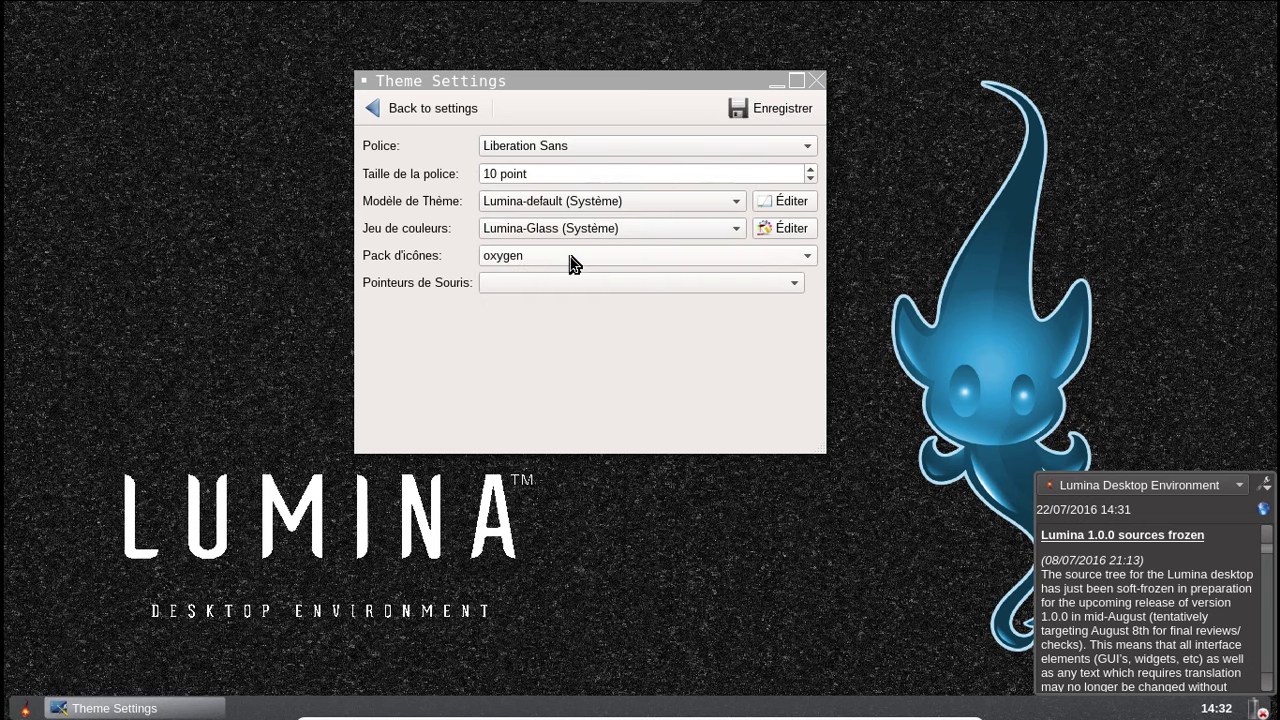
click(732, 116)
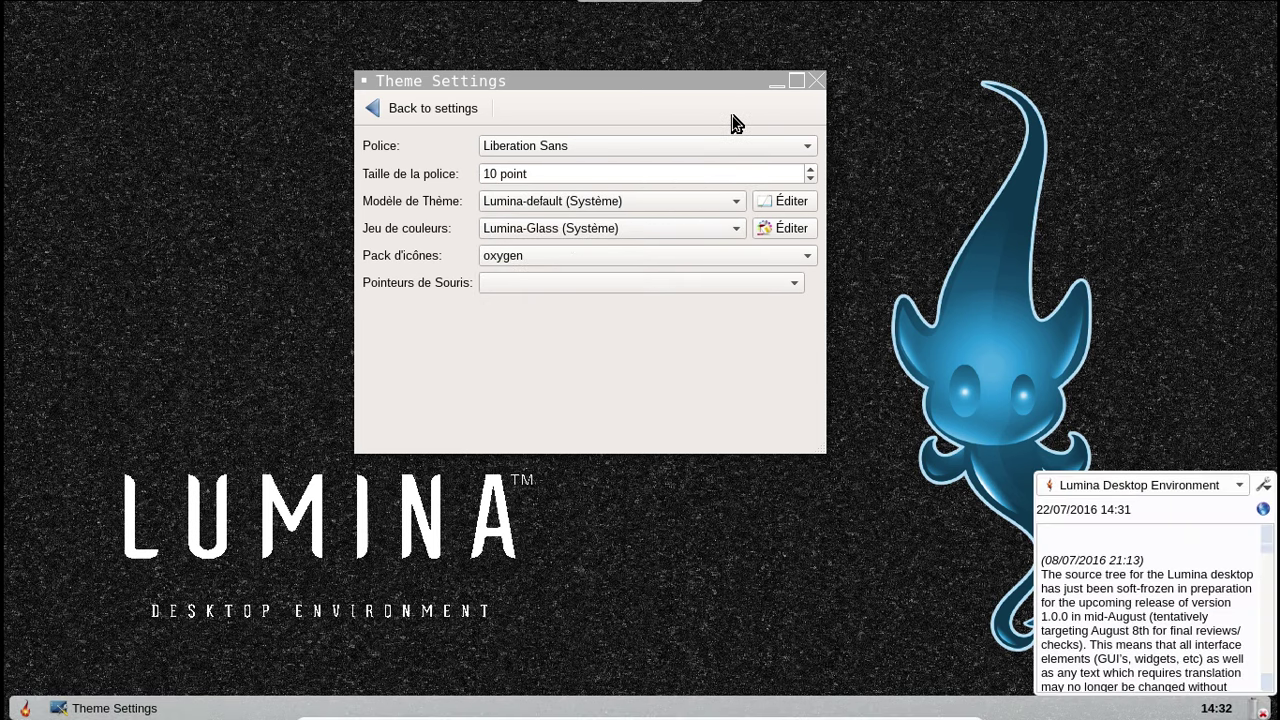
drag(644, 84, 670, 136)
click(449, 161)
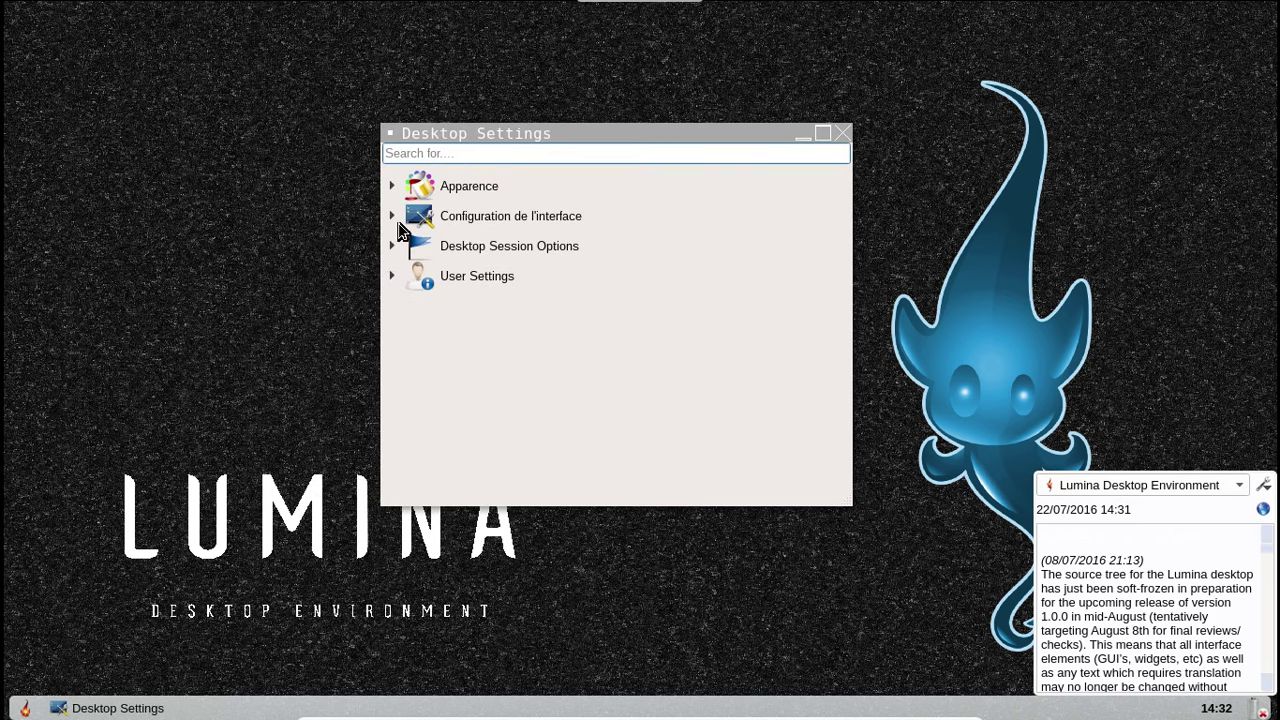
- Review the wallpaper settings and the window manager settings, and return to the settings overview
click(393, 190)
click(509, 251)
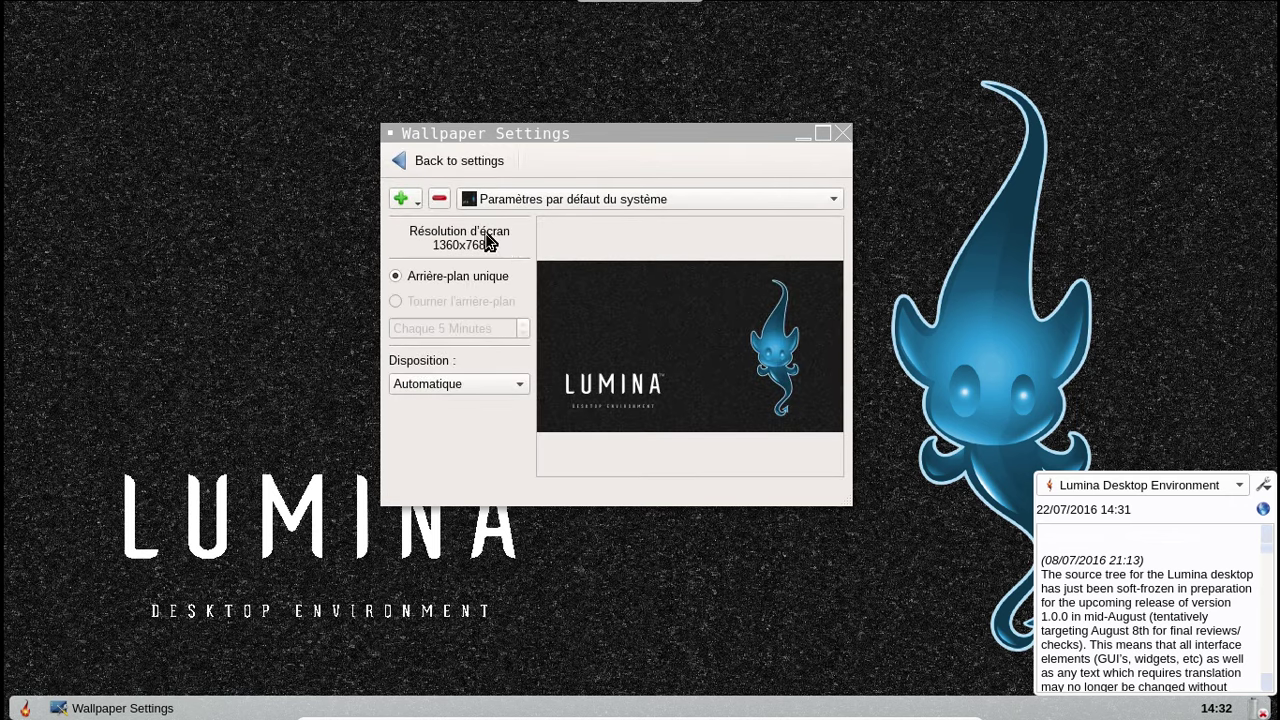
click(432, 172)
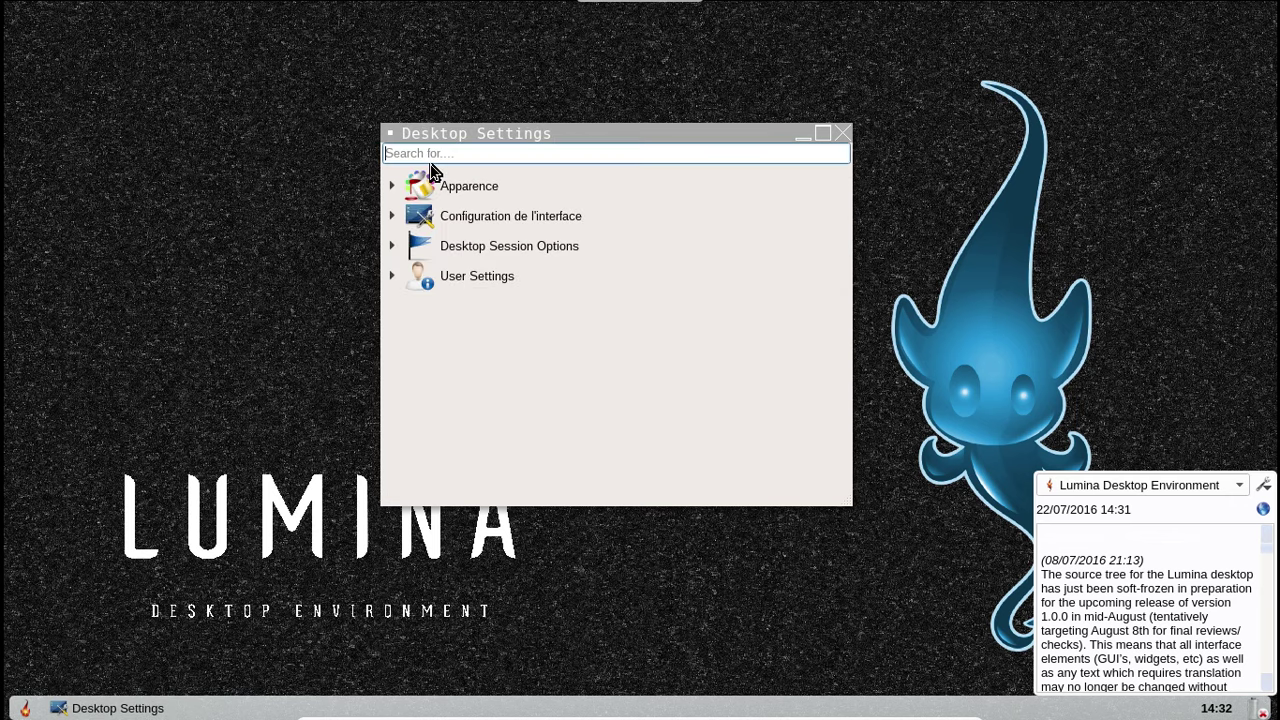
click(393, 187)
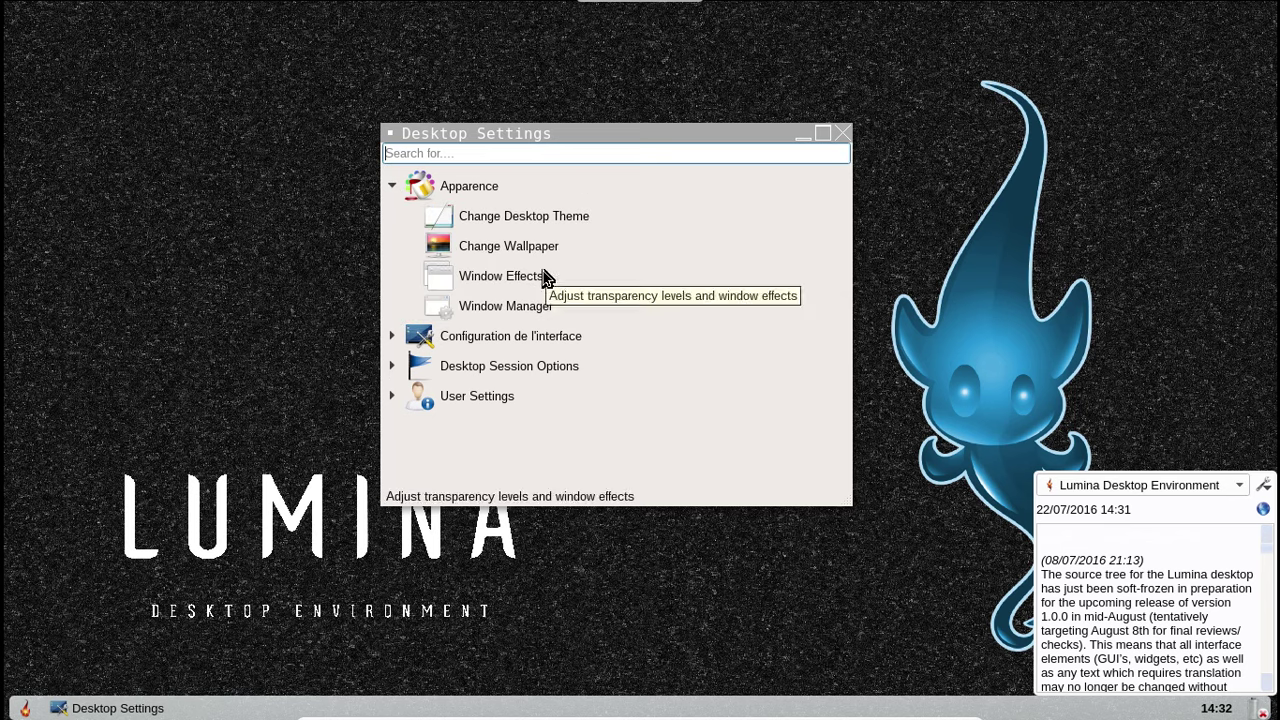
click(503, 307)
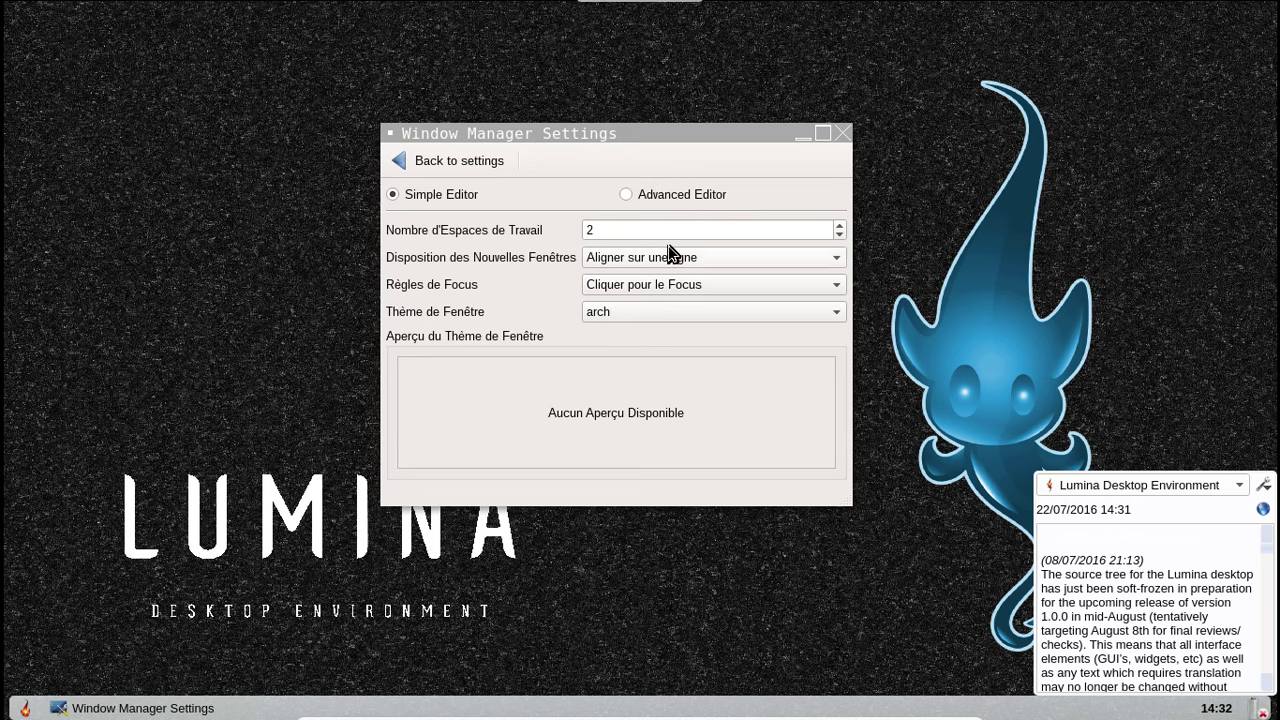
click(411, 165)
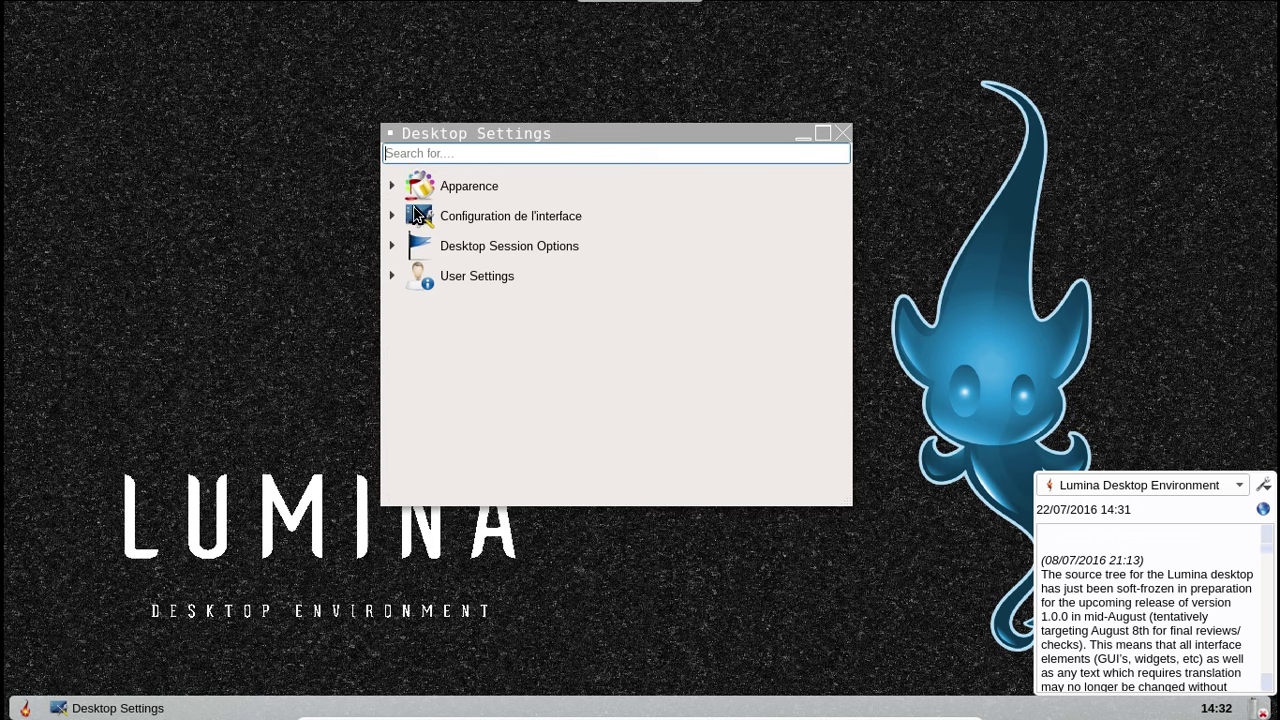
- Expand the interface configuration category and examine the entries in the desktop's context menu, including its application categories
click(392, 217)
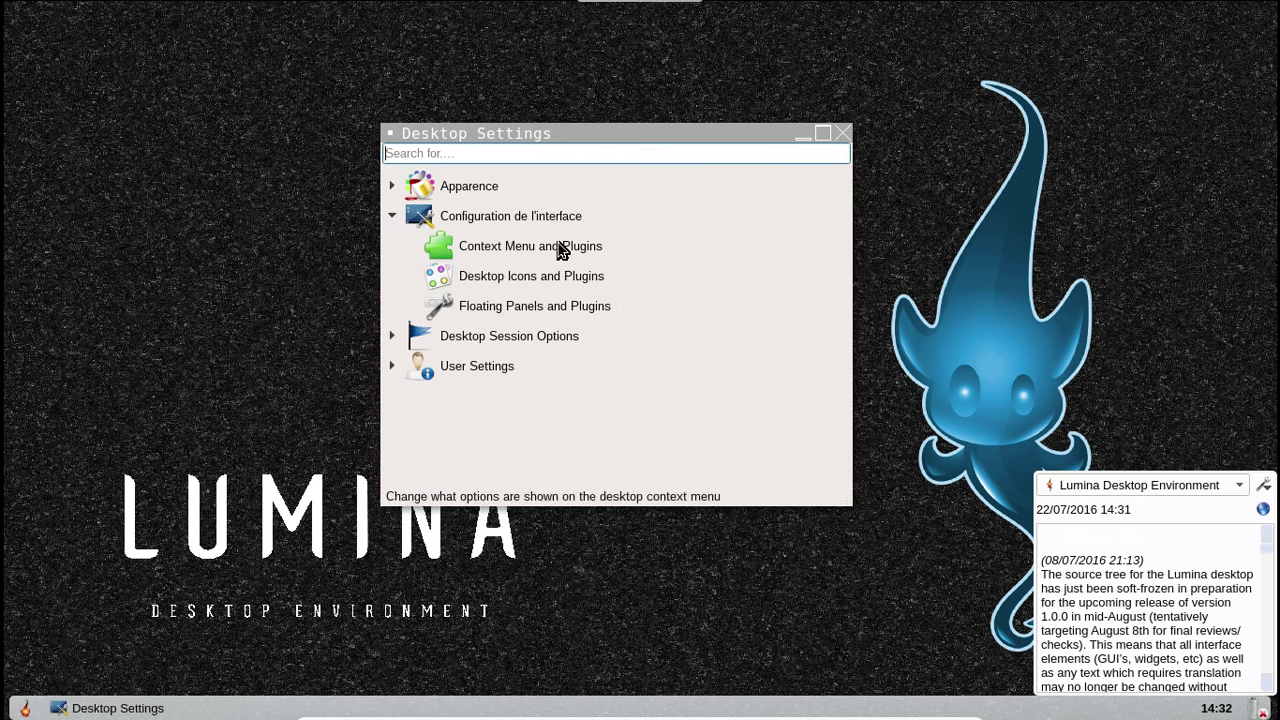
right_click(245, 140)
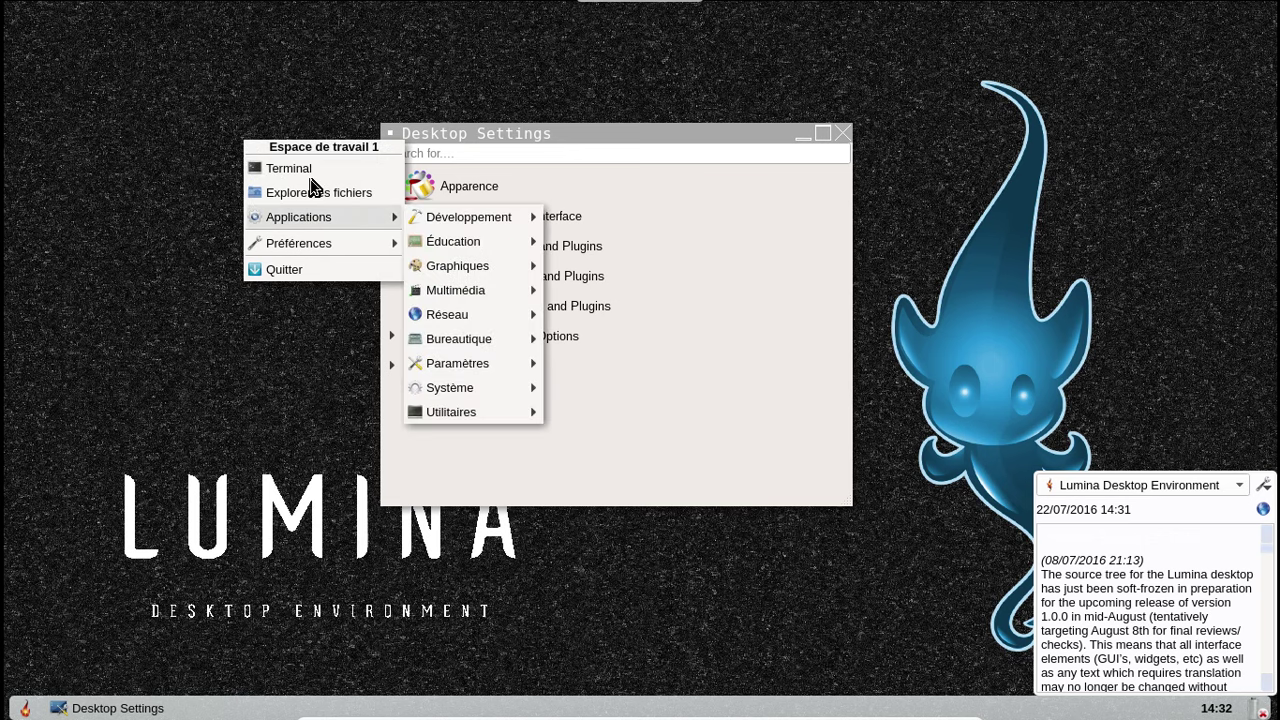
click(505, 138)
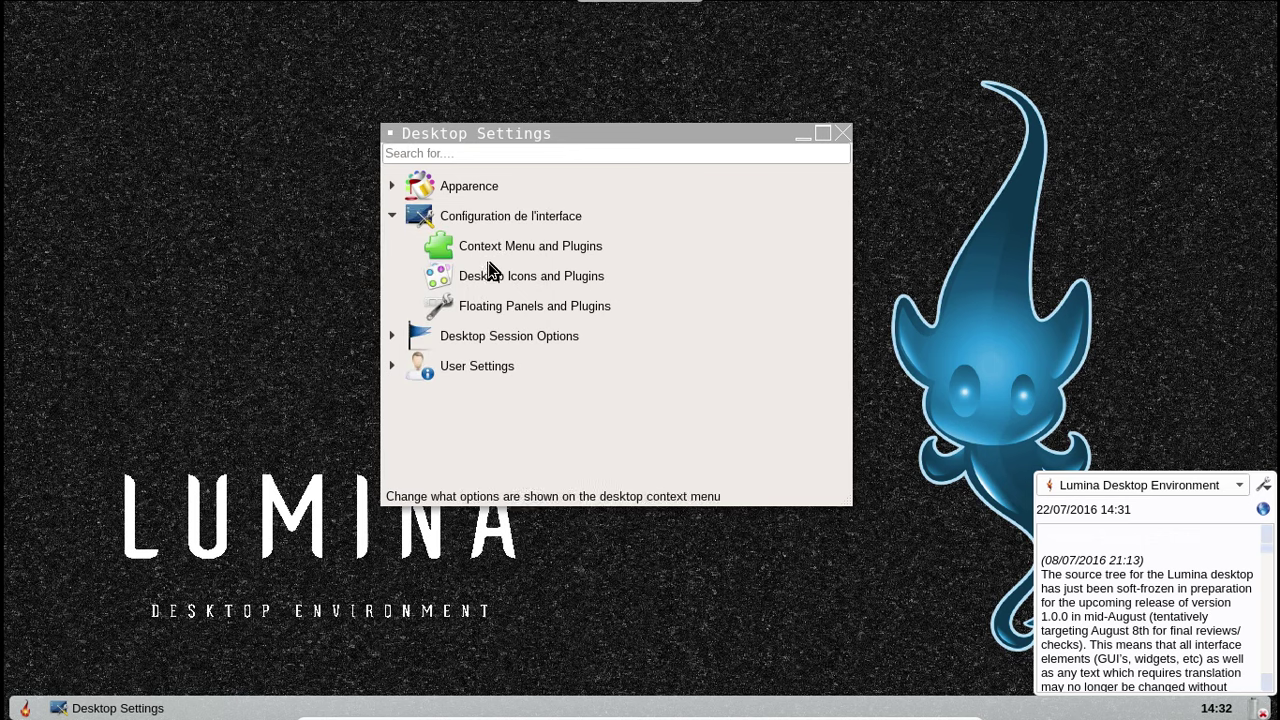
- Add the Vues des Icônes du bureau module to the desktop plugins, save, and return to the settings overview
click(497, 274)
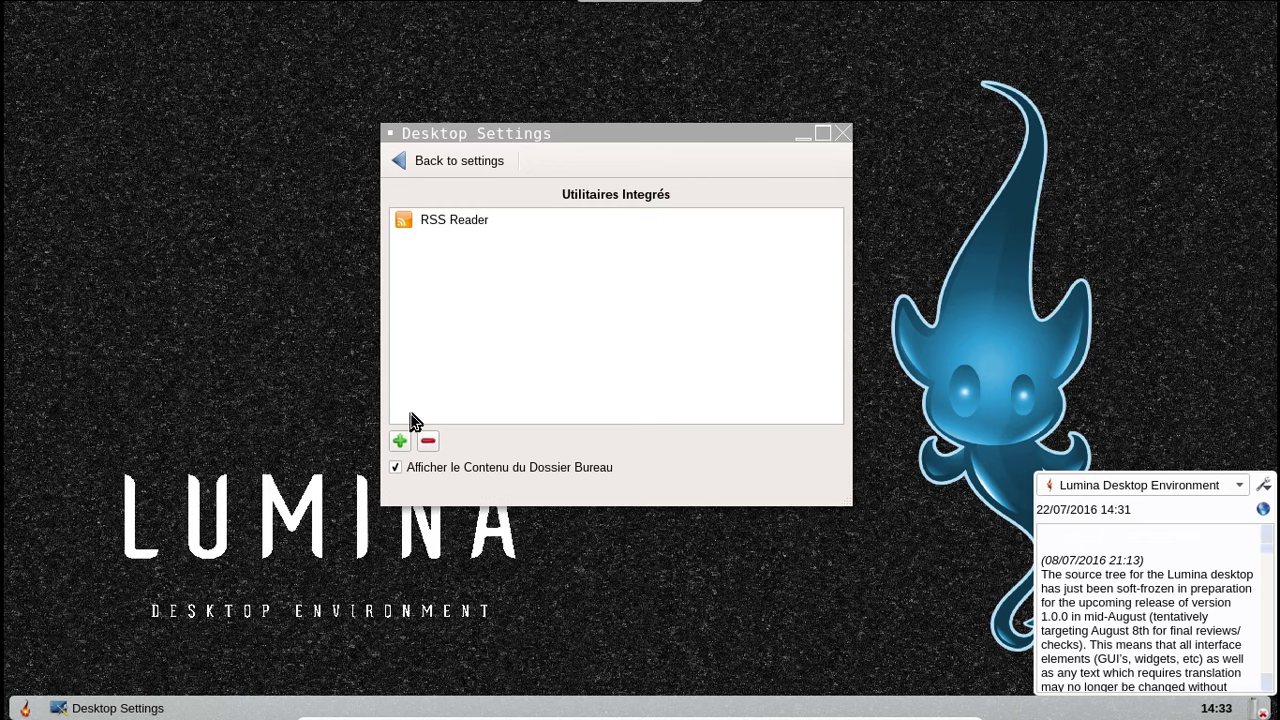
click(399, 441)
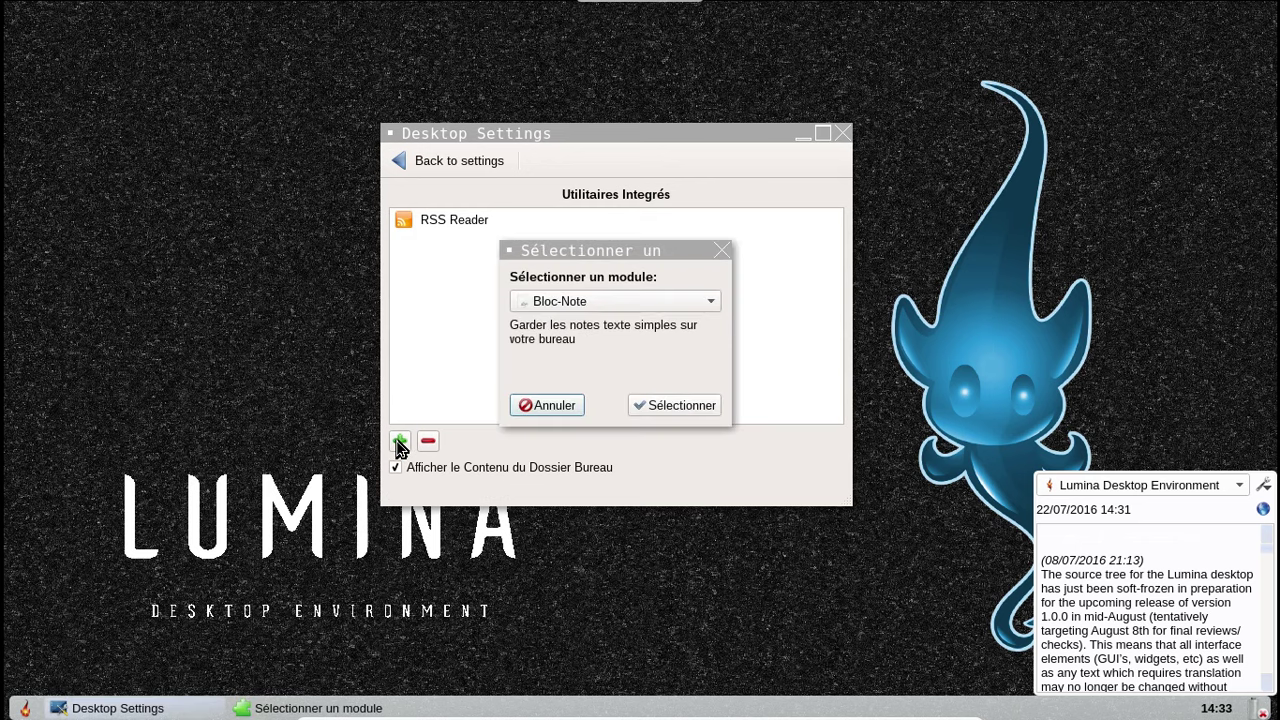
click(612, 305)
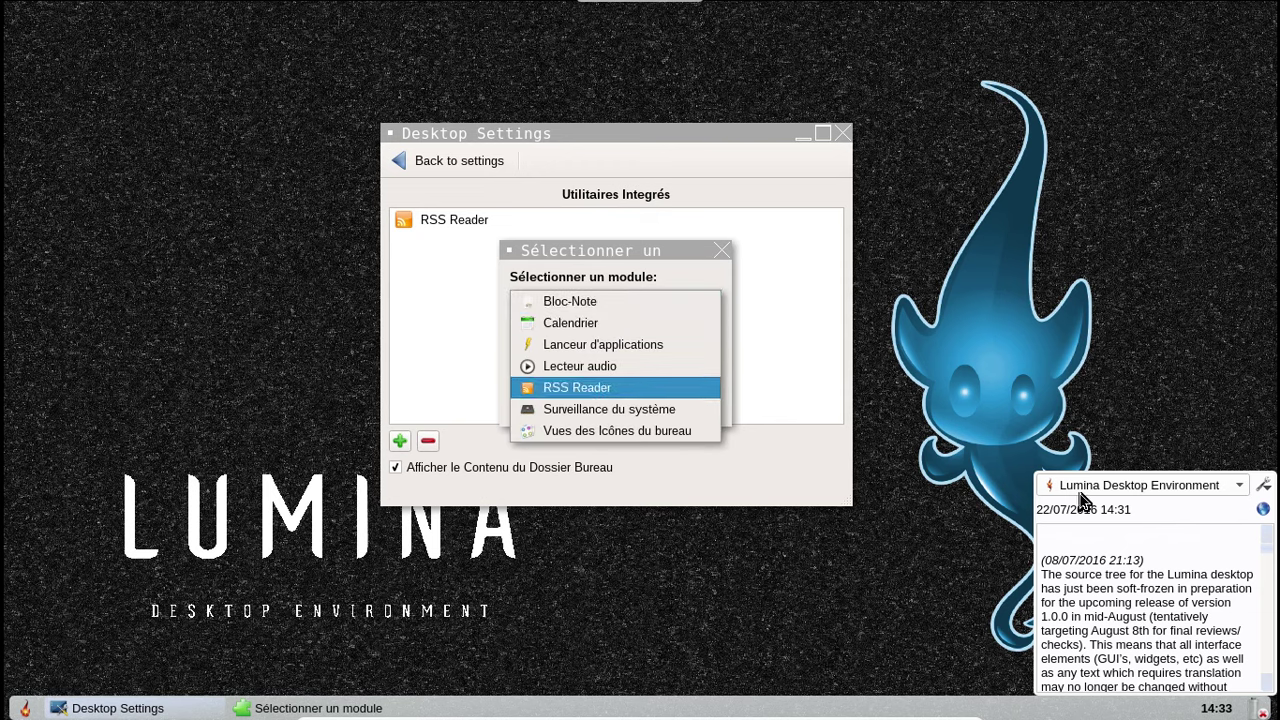
click(659, 428)
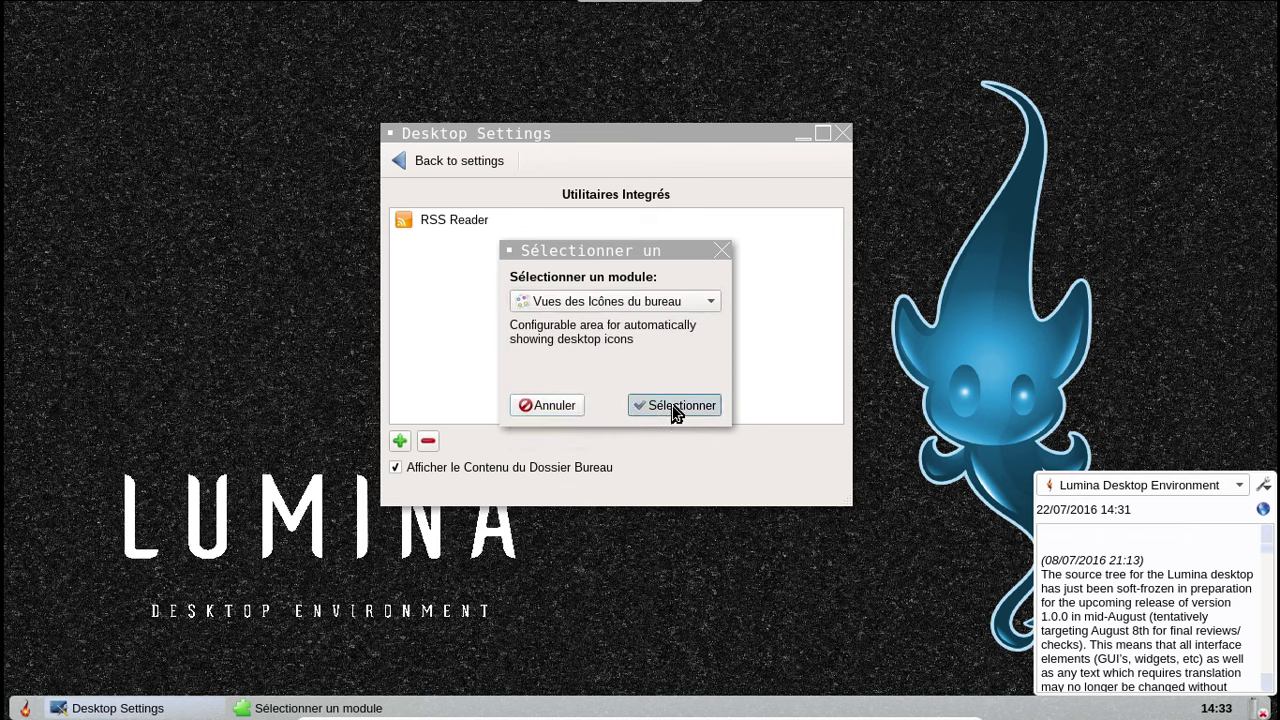
click(676, 406)
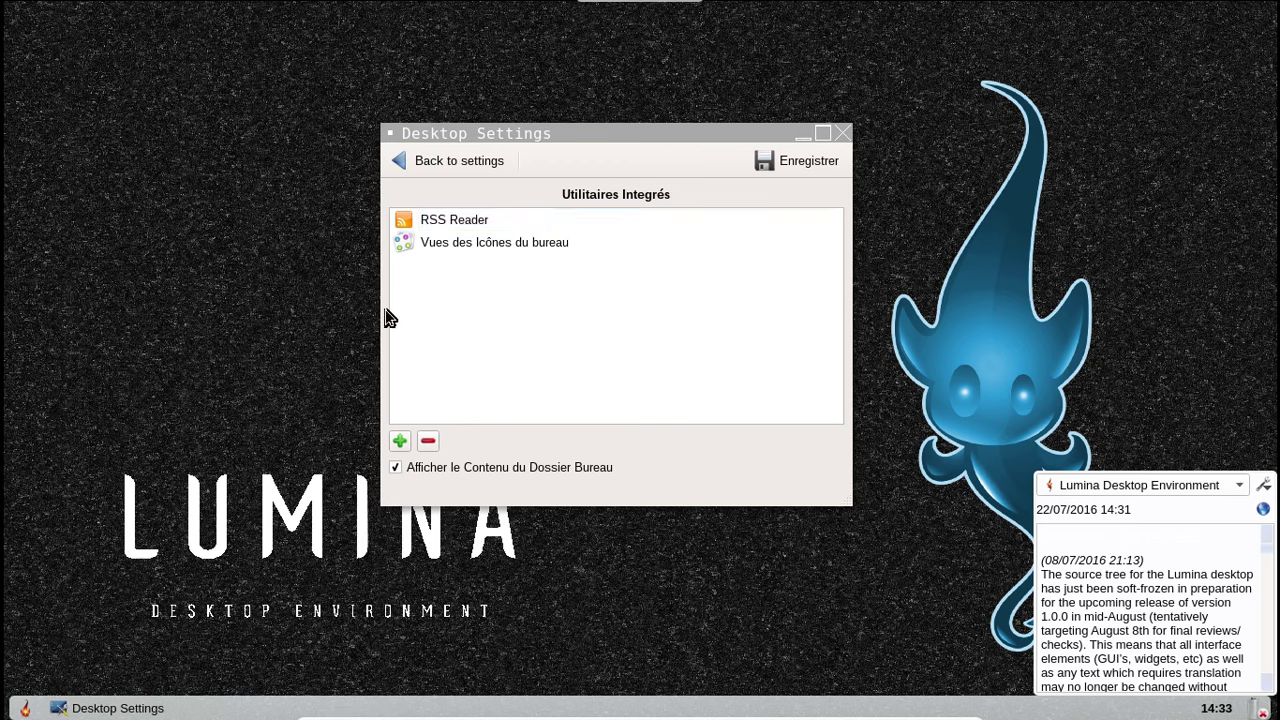
click(769, 166)
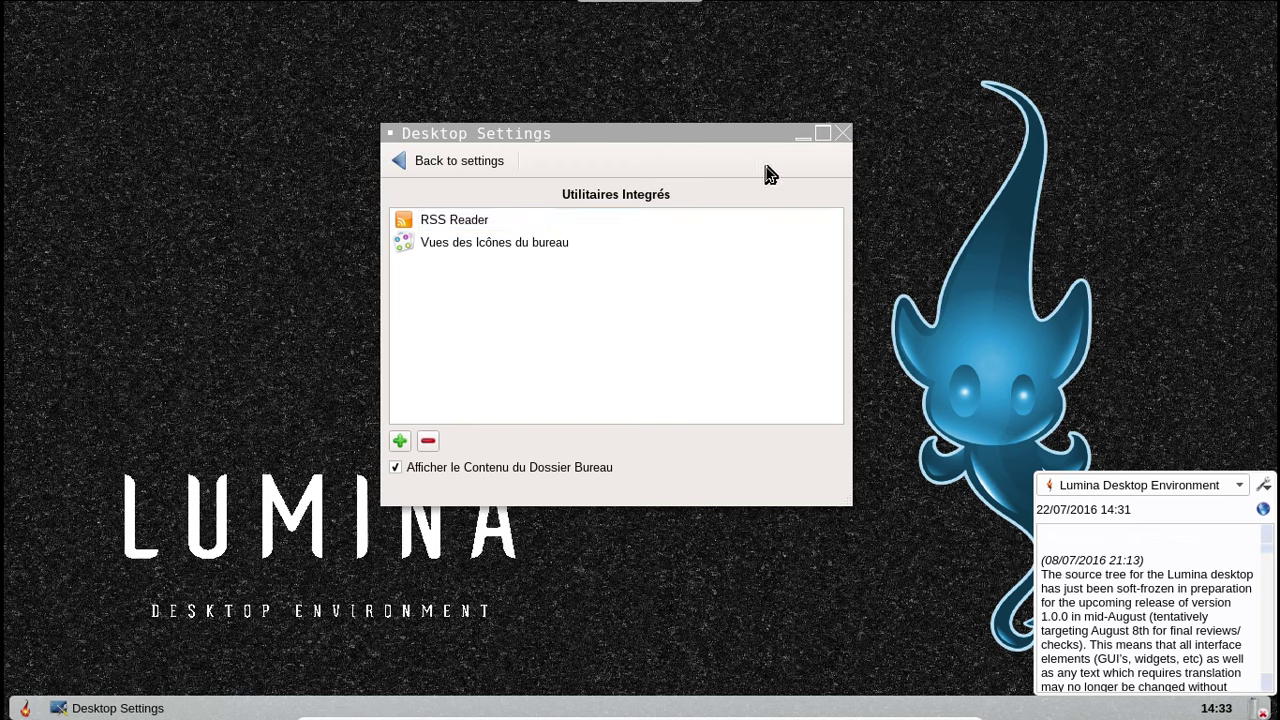
drag(593, 141, 565, 155)
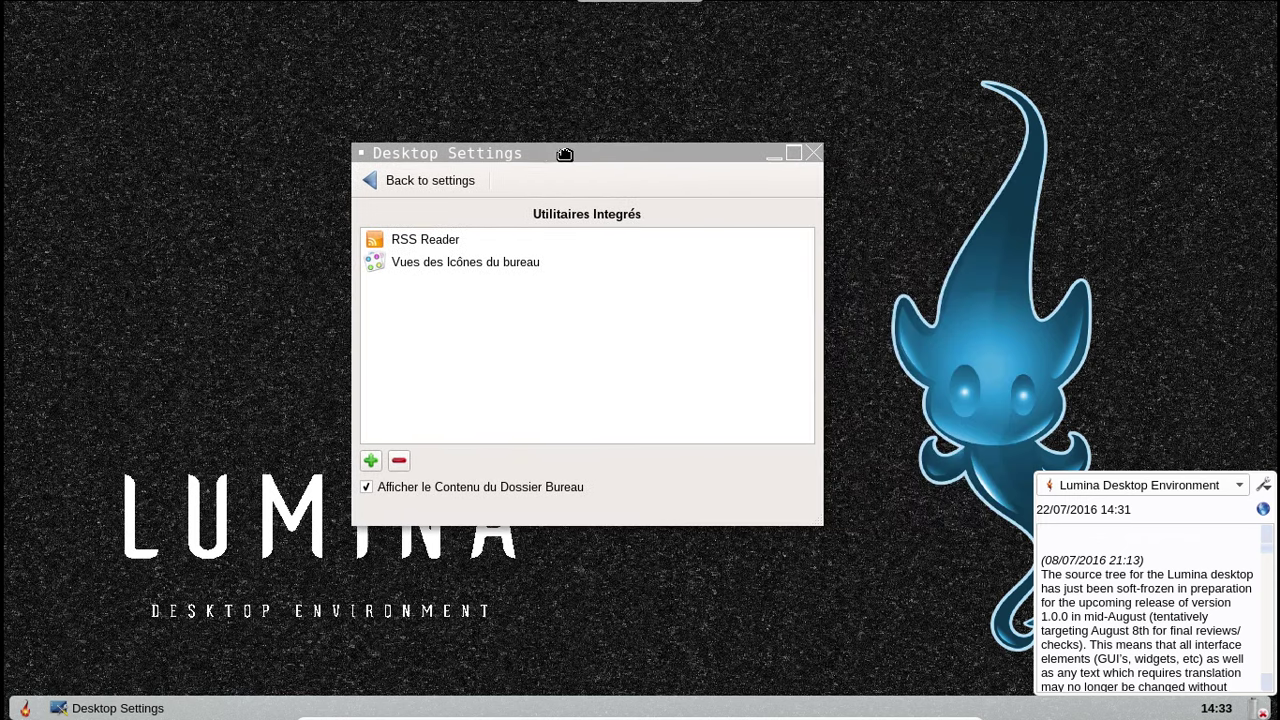
click(507, 262)
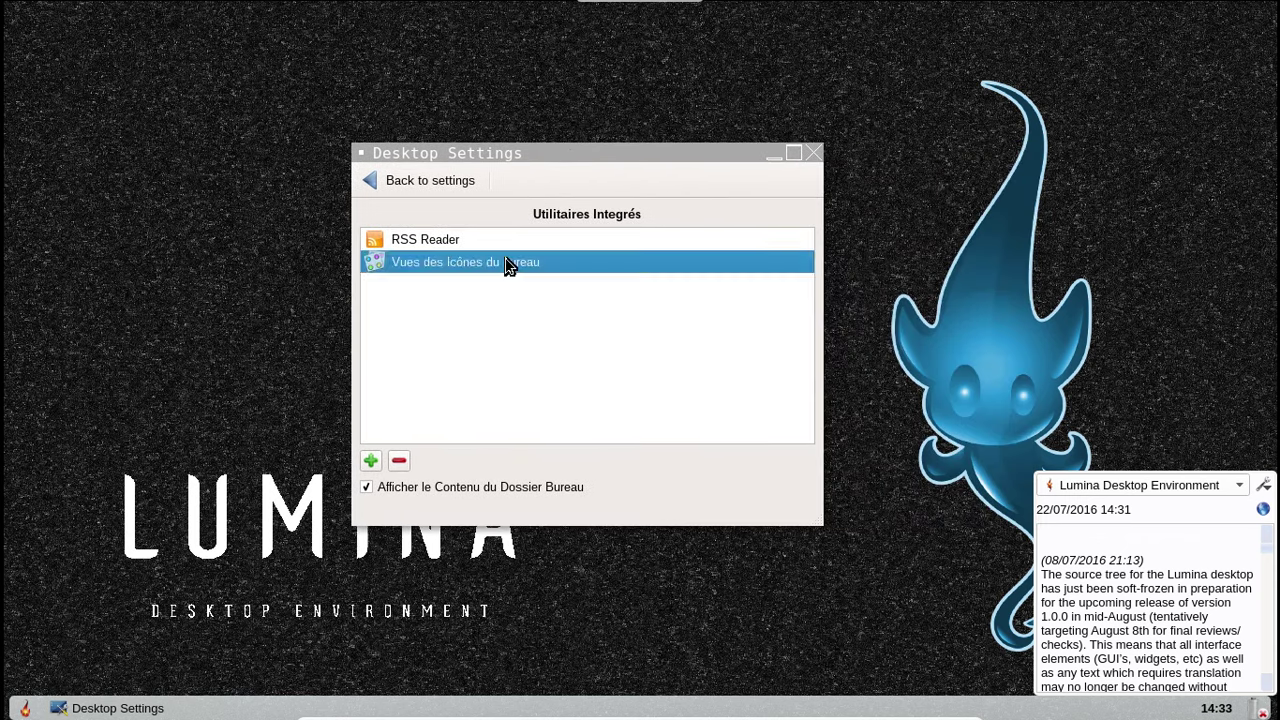
click(441, 189)
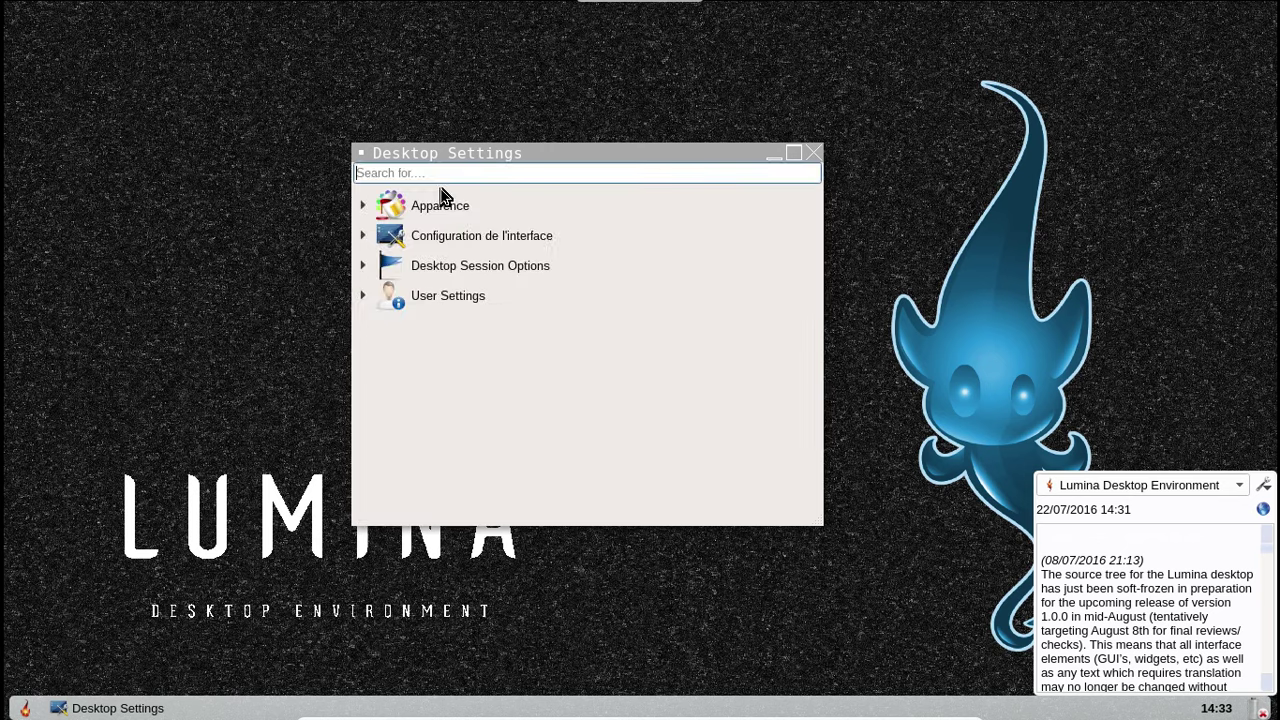
- Open the floating panels settings and examine Panel 1's placement options and plugin list
click(366, 239)
click(491, 330)
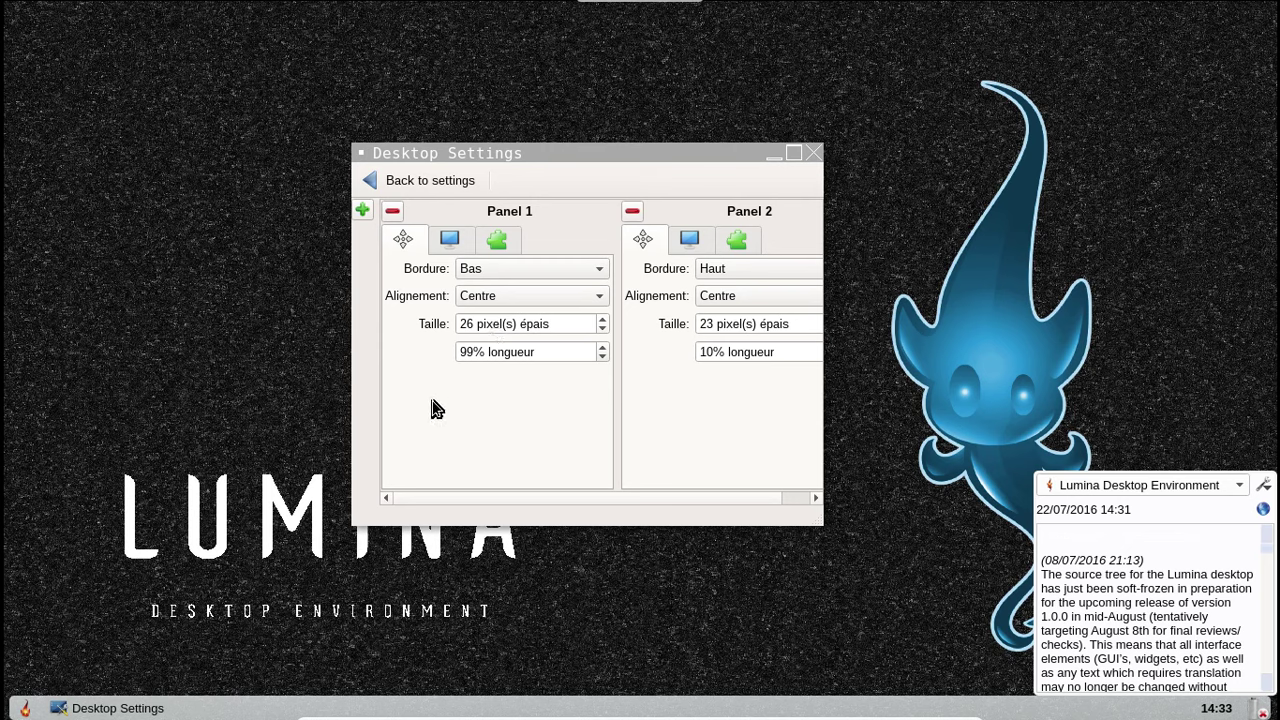
click(458, 246)
click(500, 244)
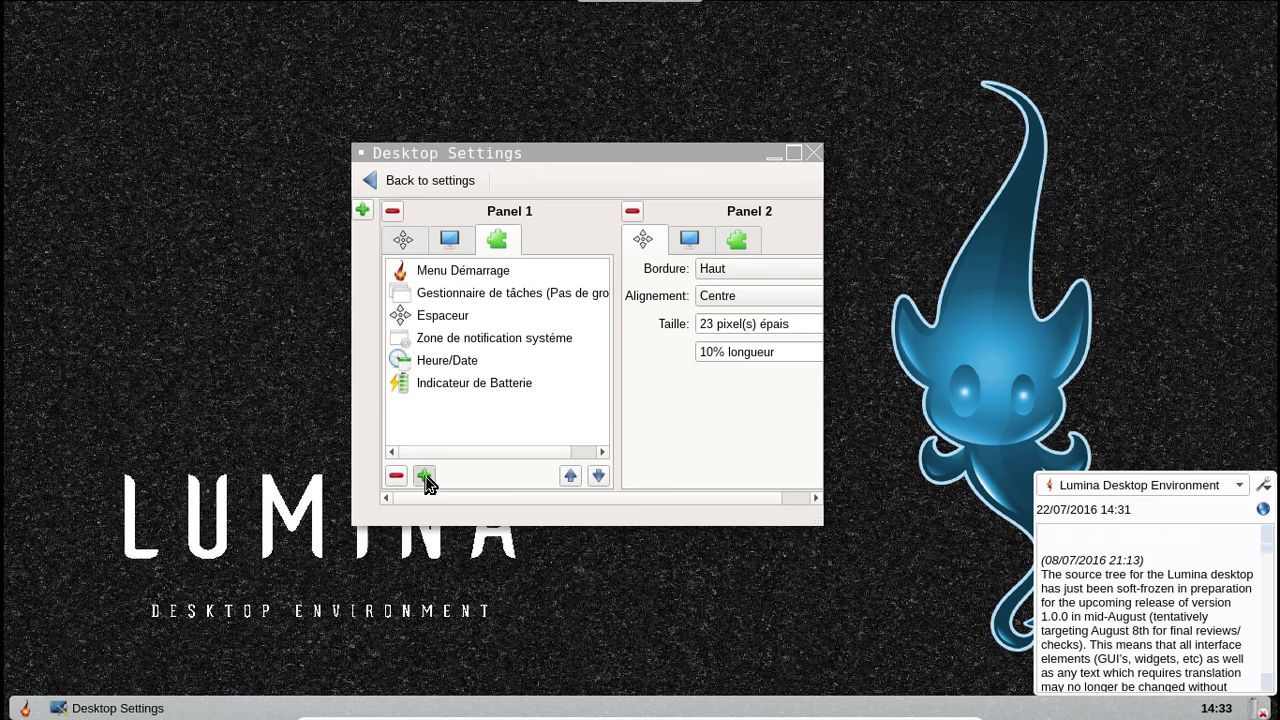
- Examine the modules that can be added to Panel 1, dismiss the selection, reveal the upper panel, and return to the settings overview
click(425, 477)
click(574, 306)
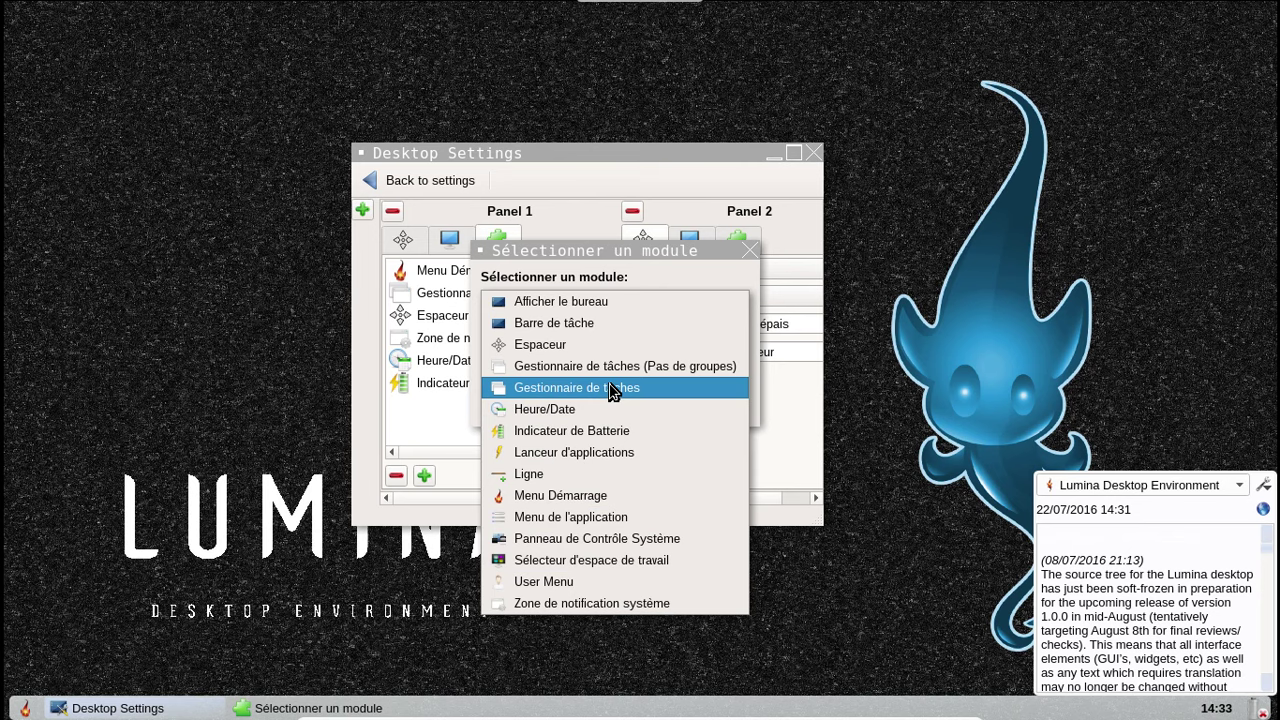
key(Escape)
key(Escape)
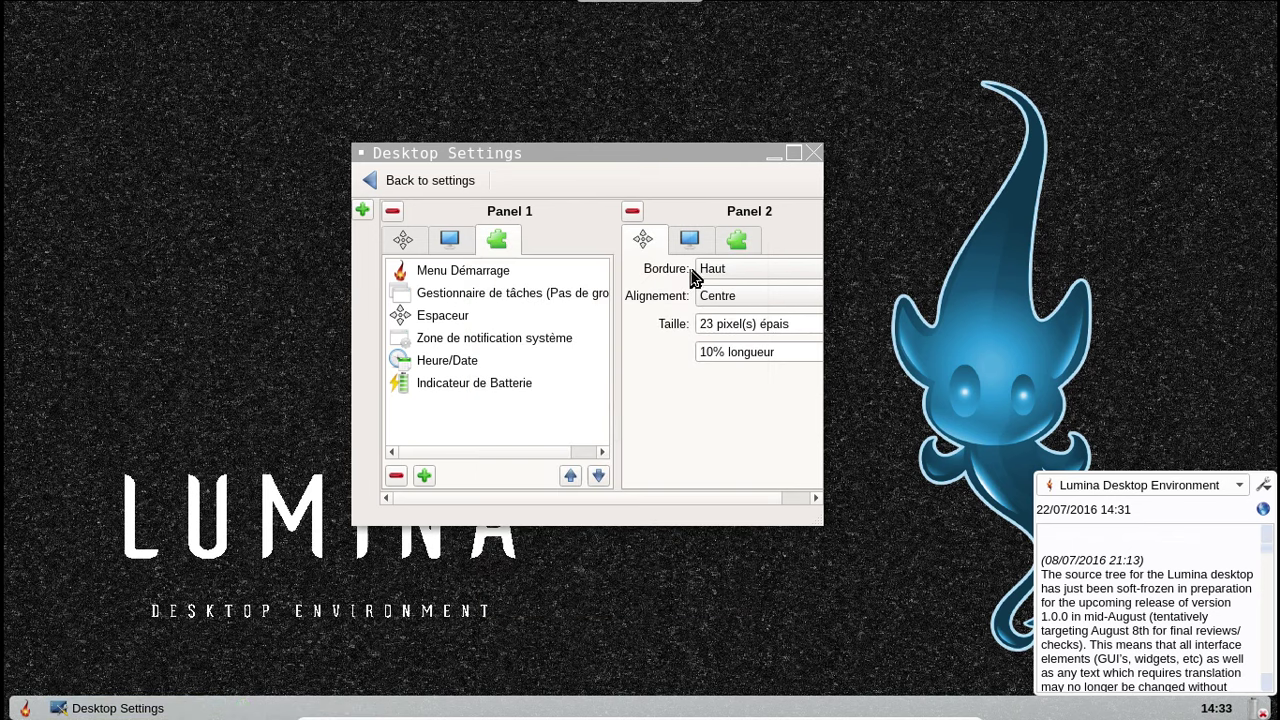
mouse_move(612, 8)
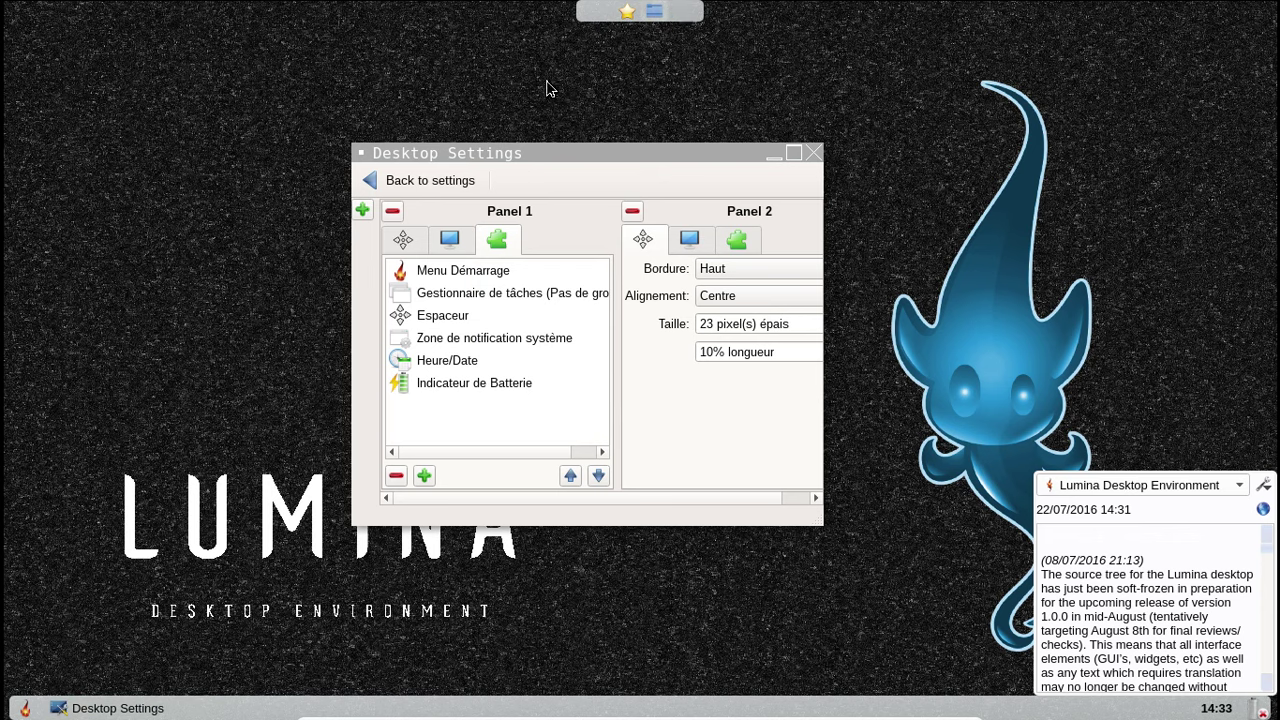
click(428, 177)
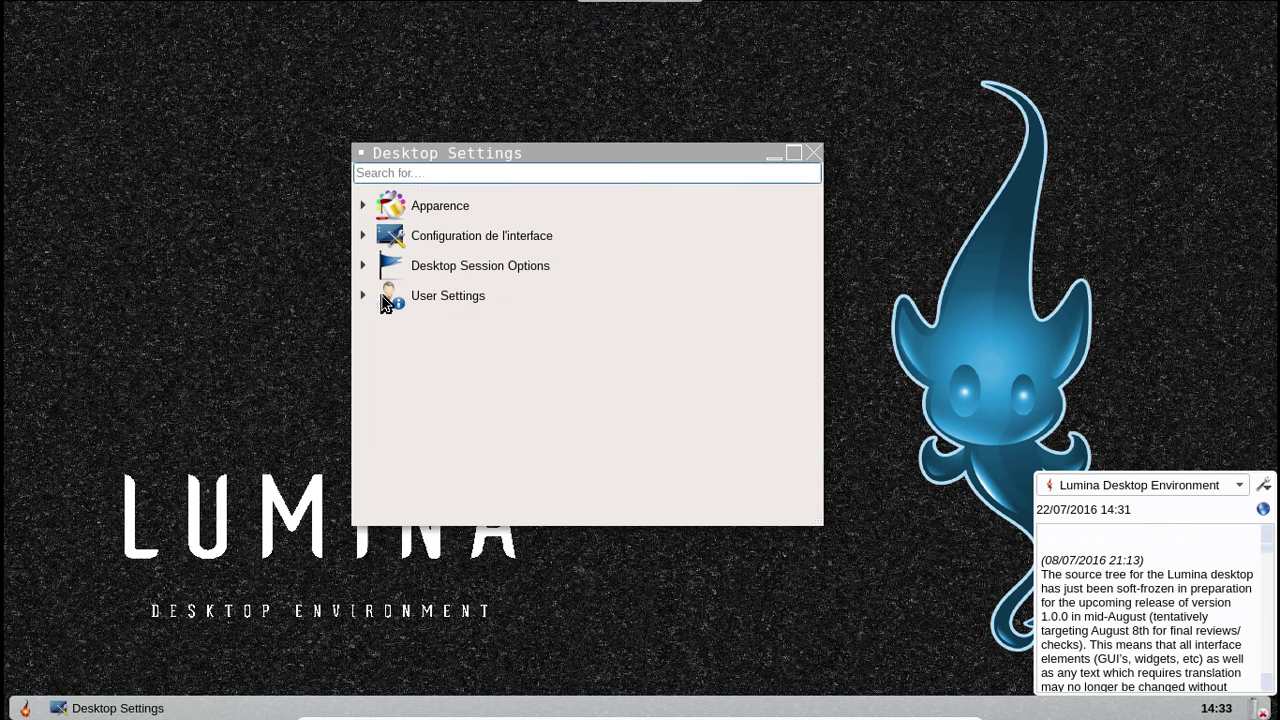
- Review the default applications' basic and advanced settings, including the application file types, and return to the settings overview
click(362, 266)
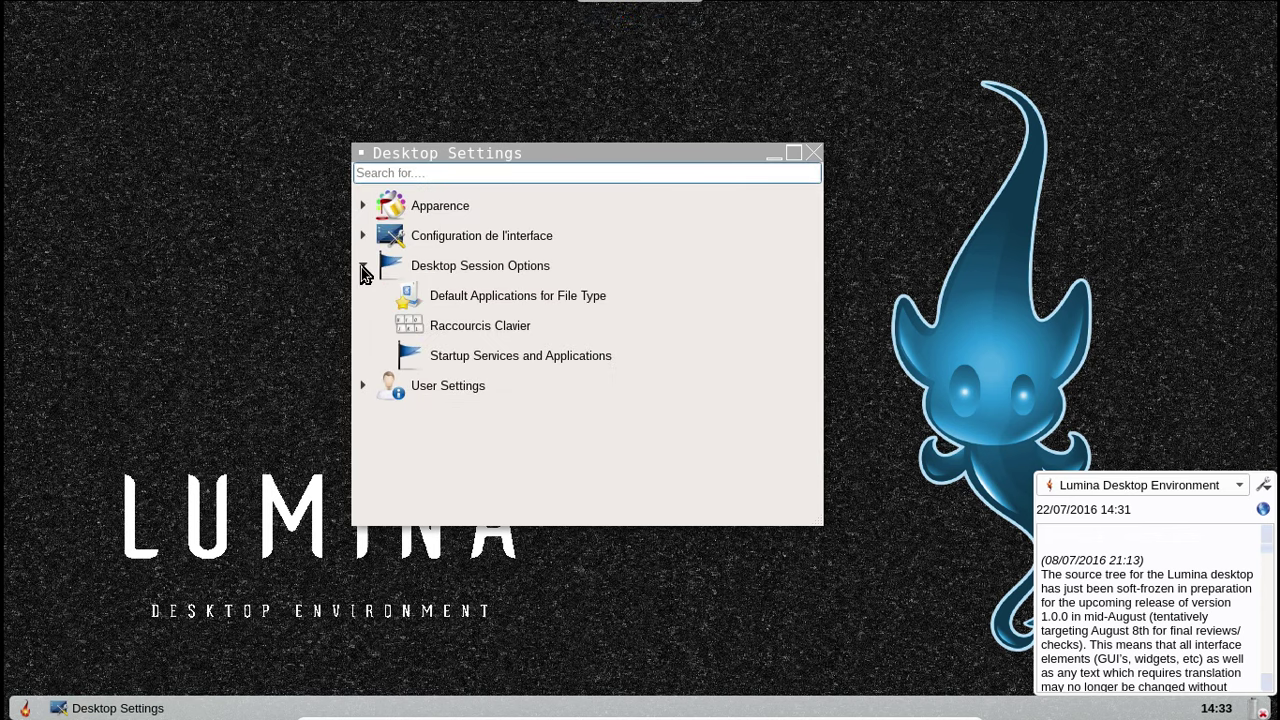
click(432, 302)
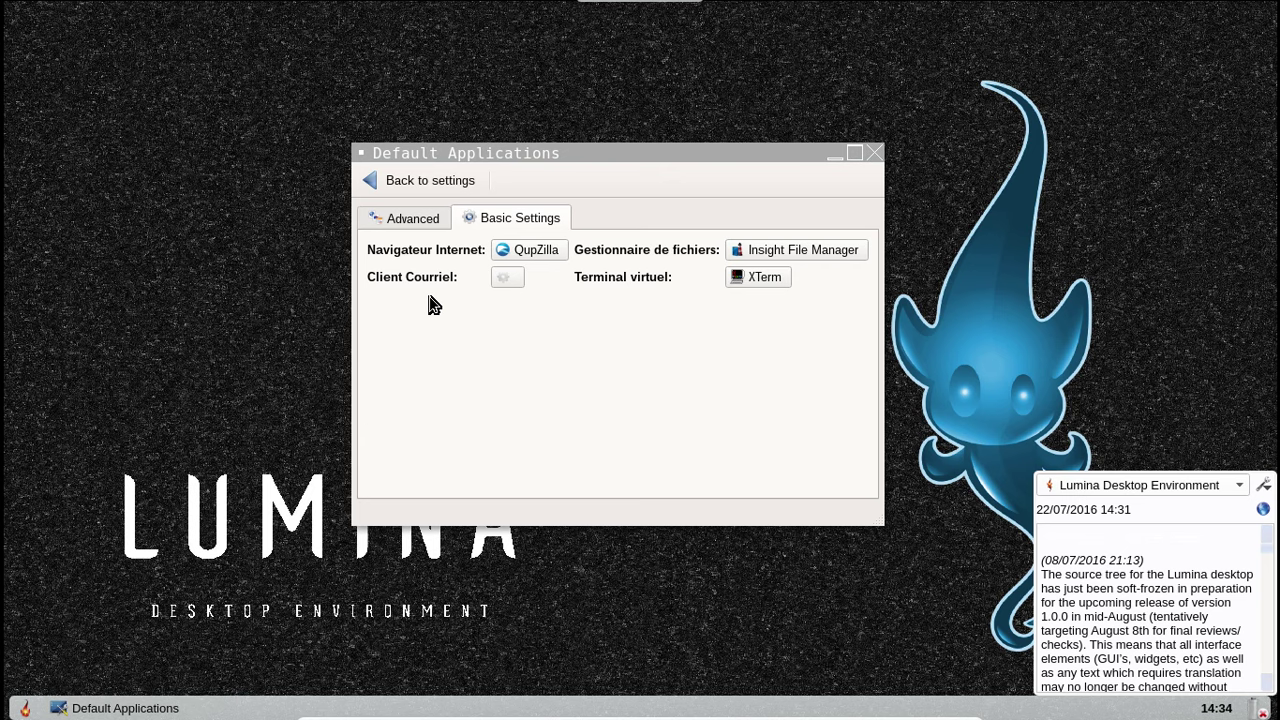
click(402, 226)
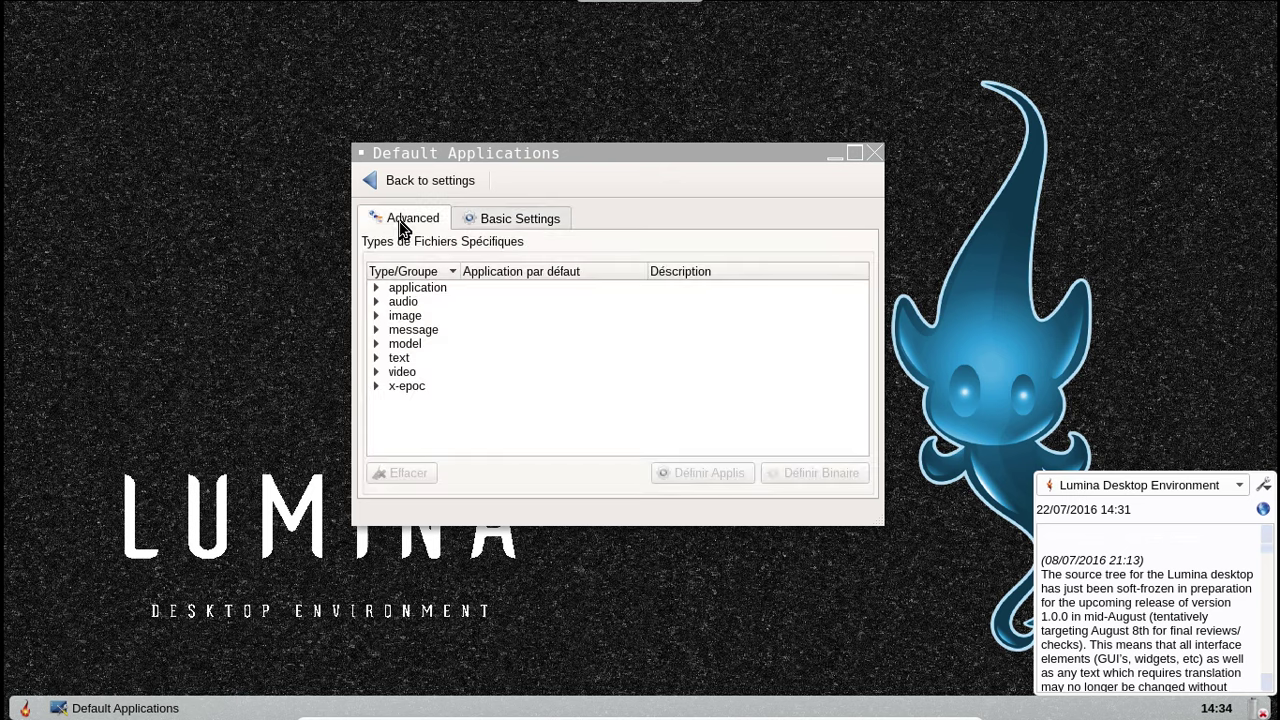
click(374, 289)
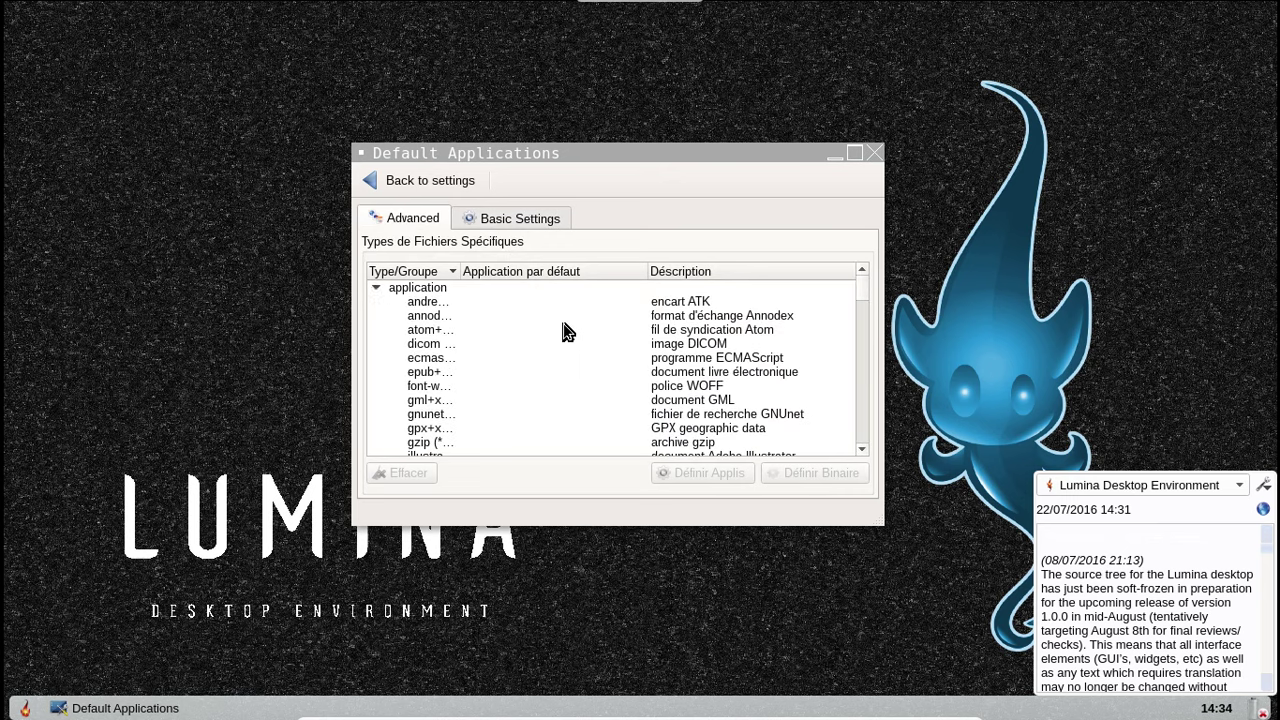
scroll(566, 334, down, 2)
click(386, 182)
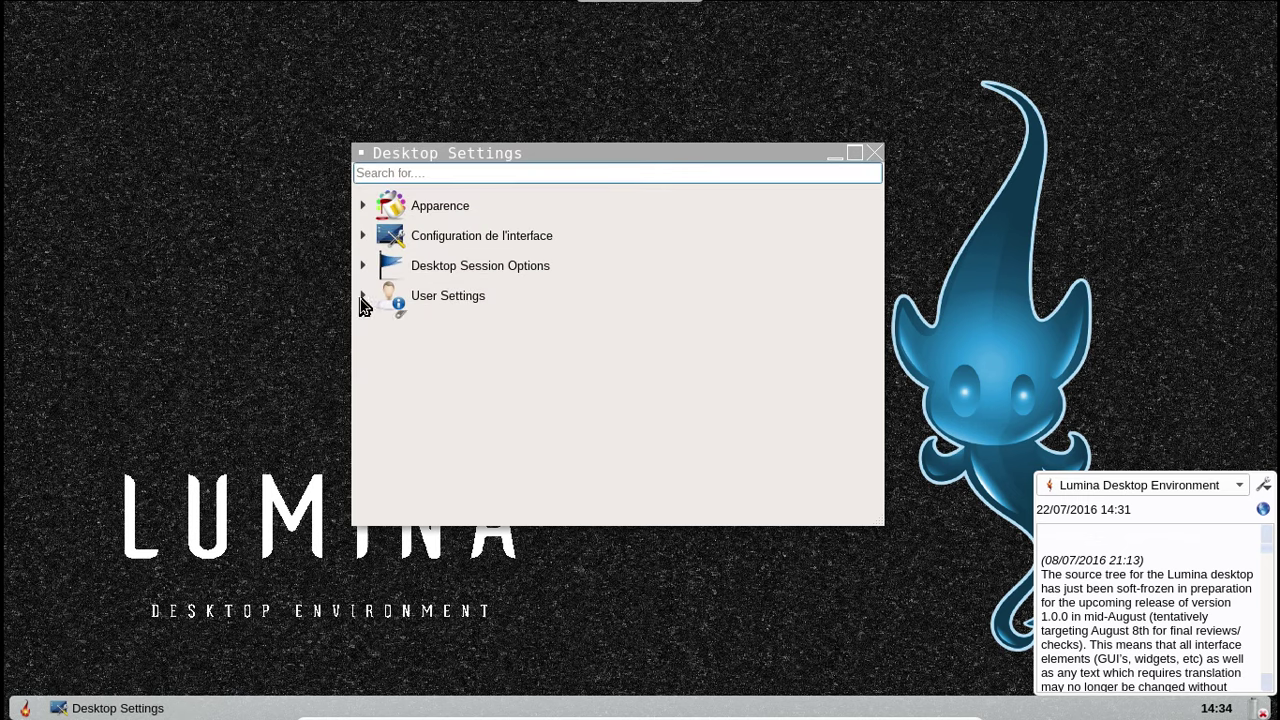
- Review the localization options in the user settings and return to the settings overview
click(362, 297)
click(522, 336)
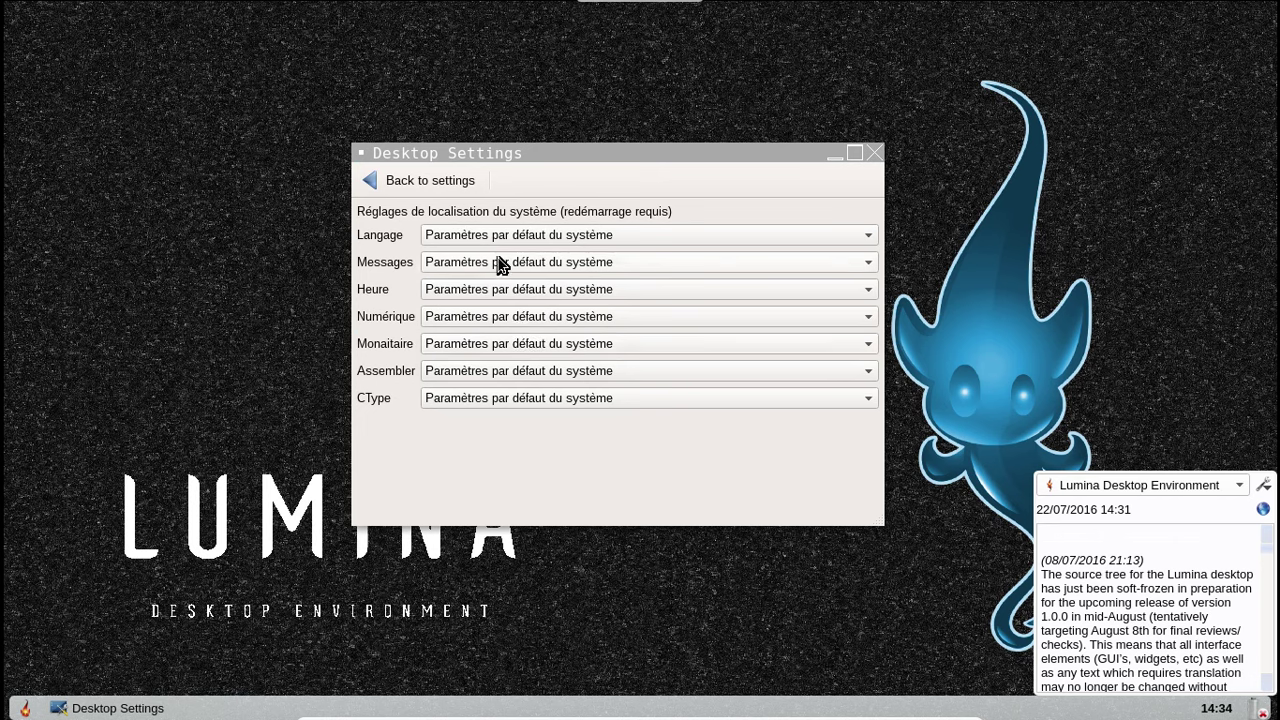
click(430, 181)
- Enable the numeric keypad at startup in the general preferences, save, and return to the settings overview
click(362, 296)
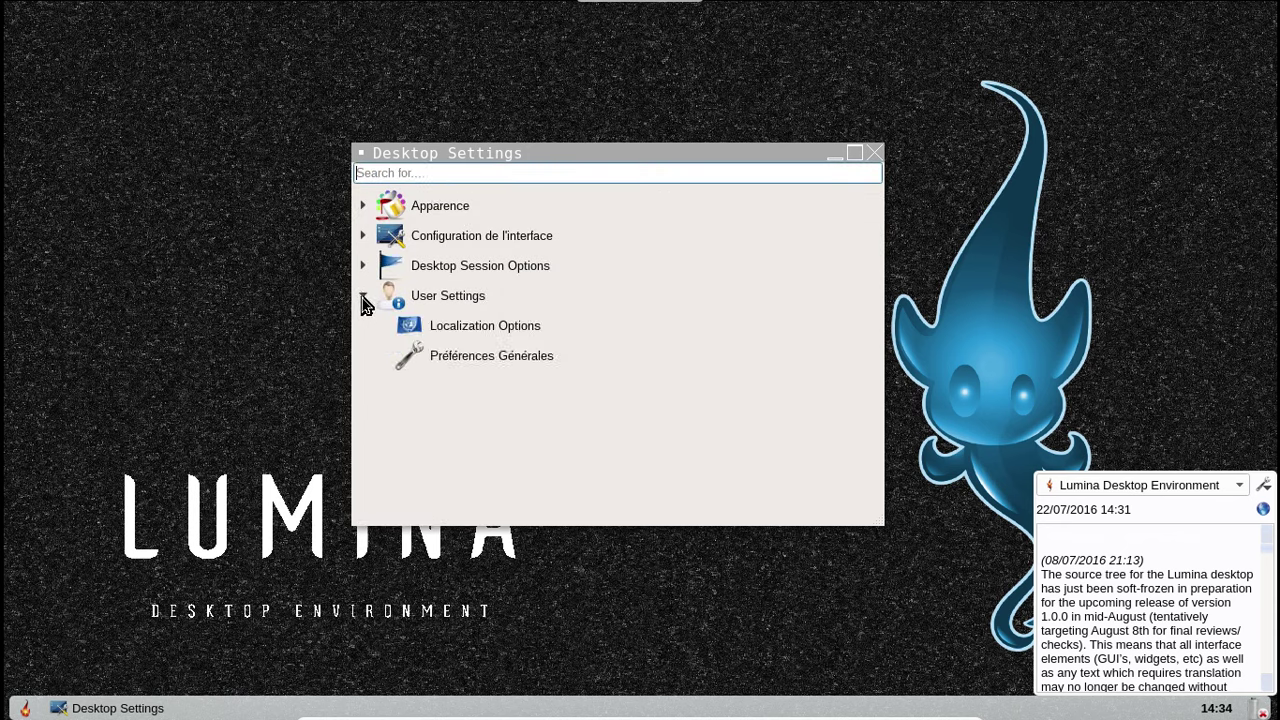
click(496, 364)
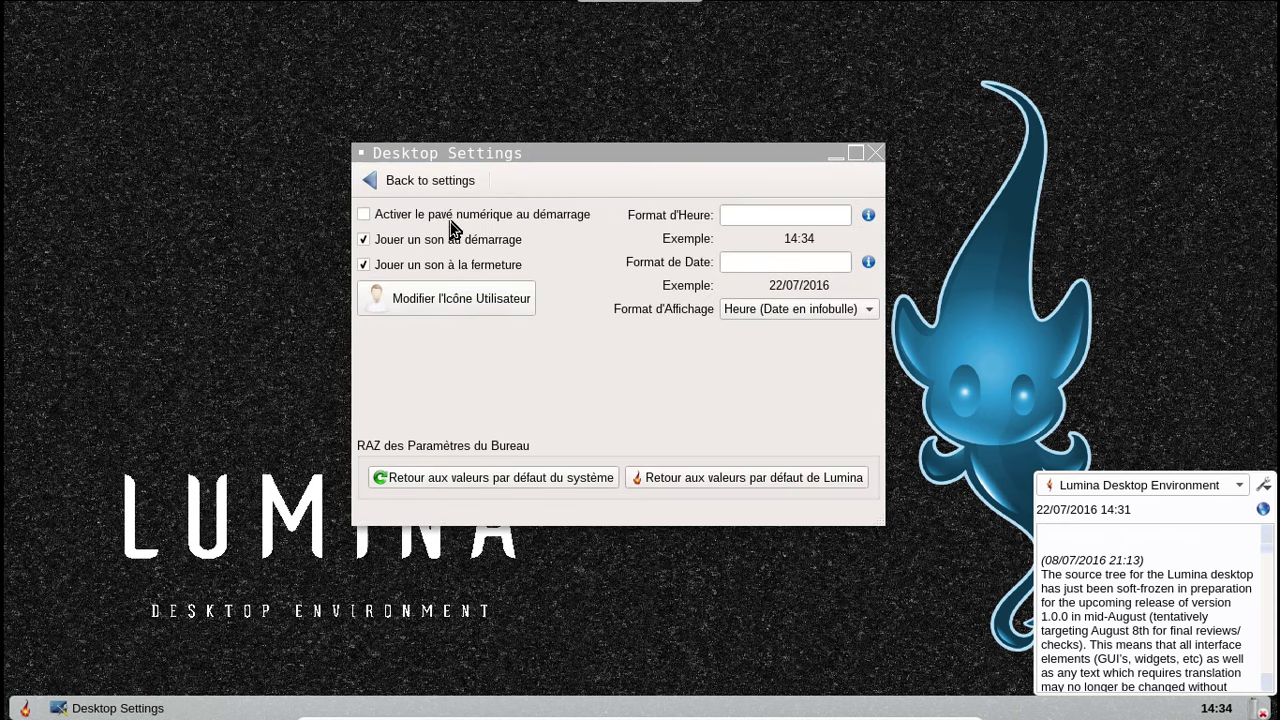
click(450, 222)
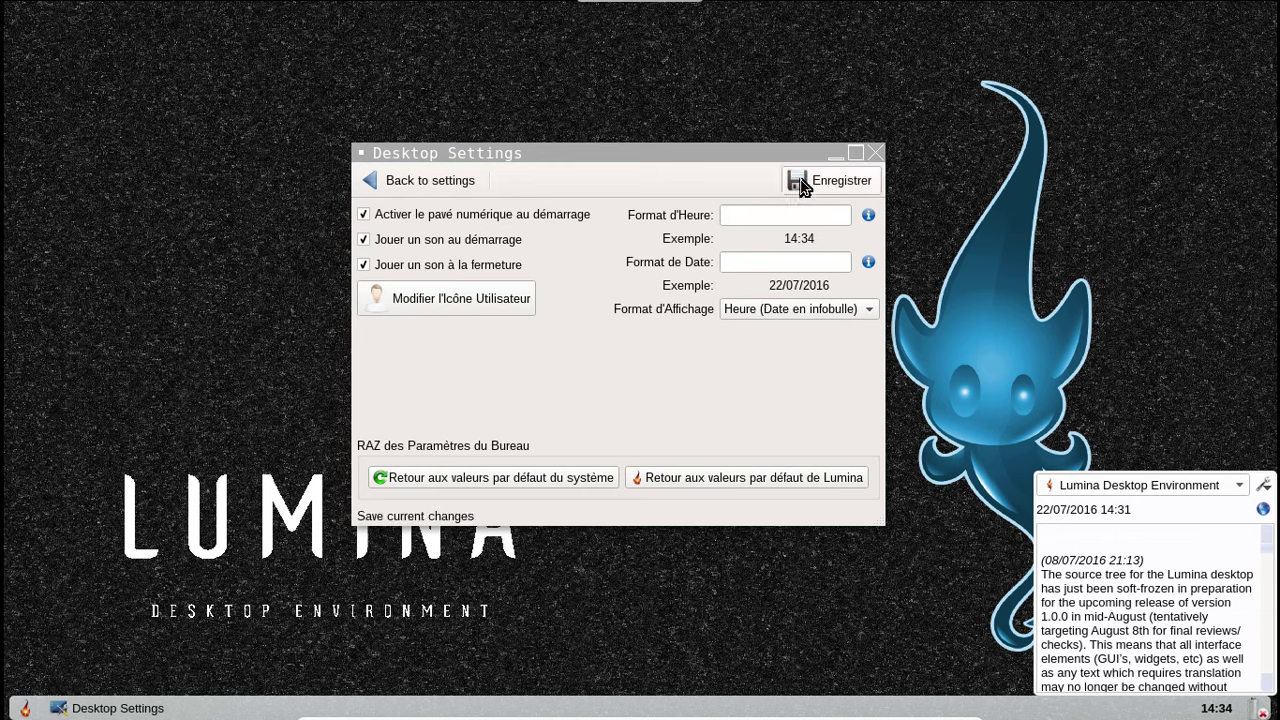
click(803, 184)
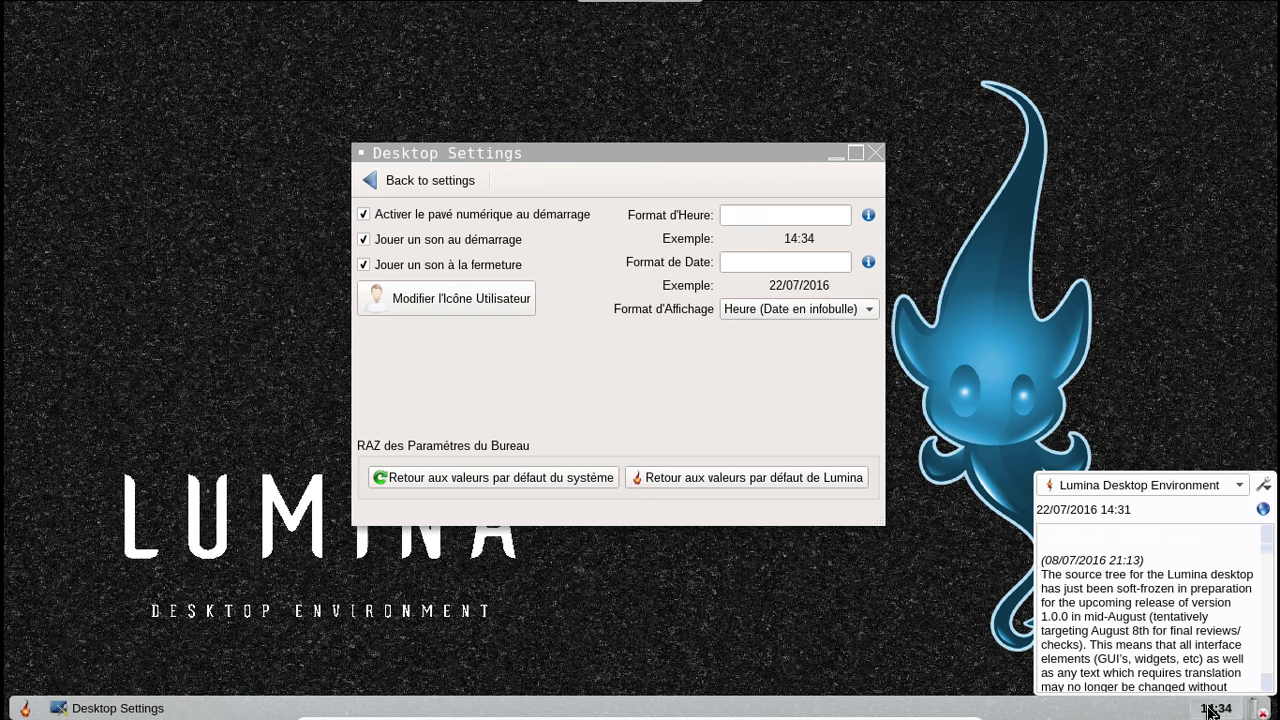
click(424, 184)
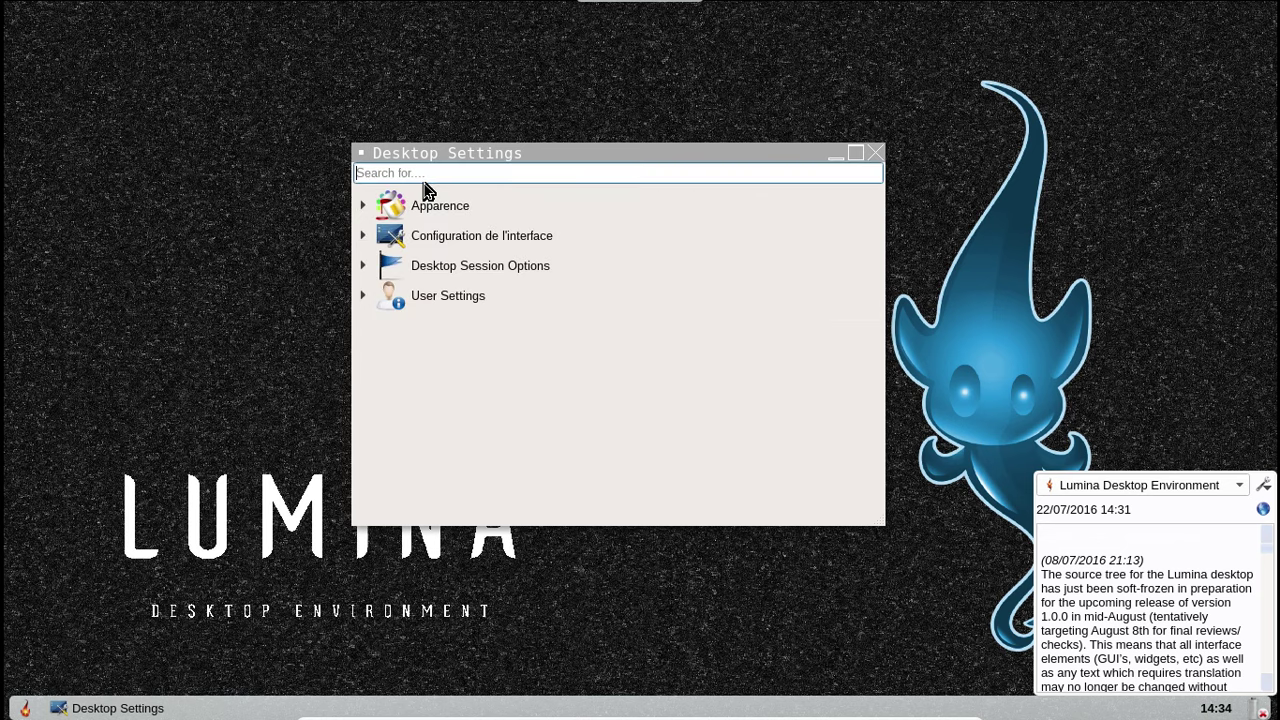
- Review the full list of keyboard shortcuts in the desktop session options and return to the settings overview
click(363, 266)
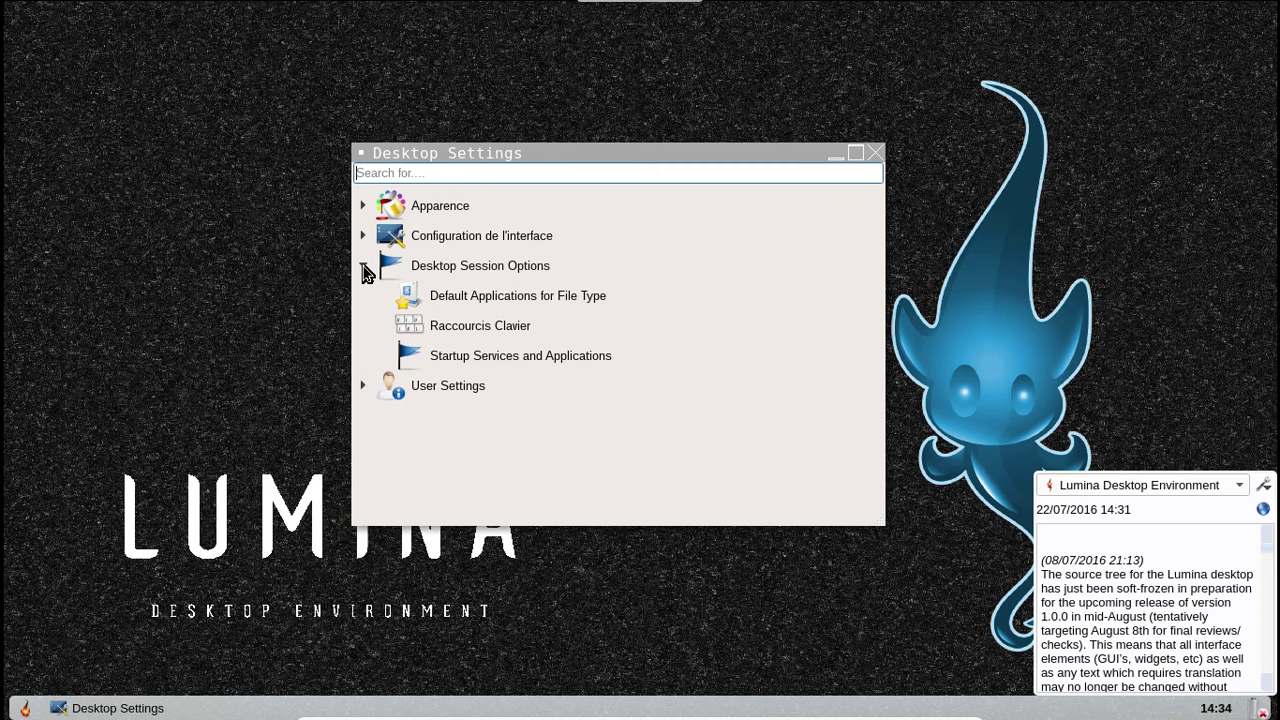
click(479, 328)
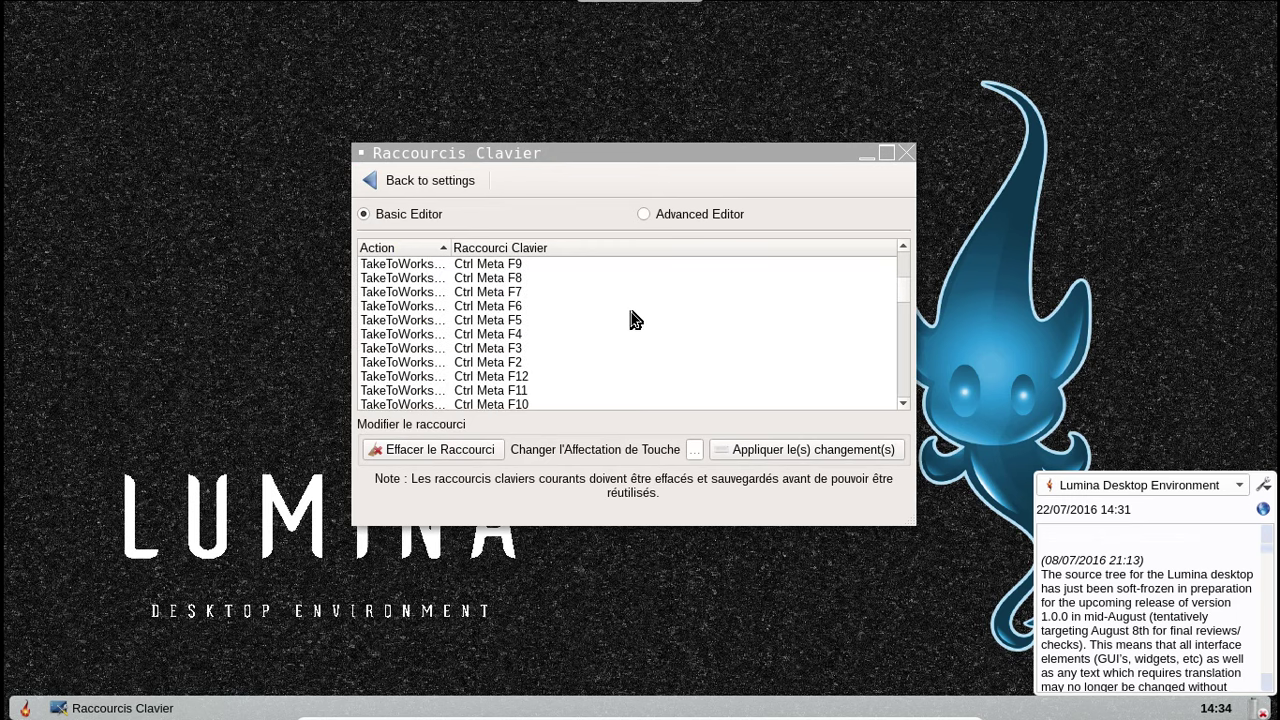
scroll(631, 312, down, 10)
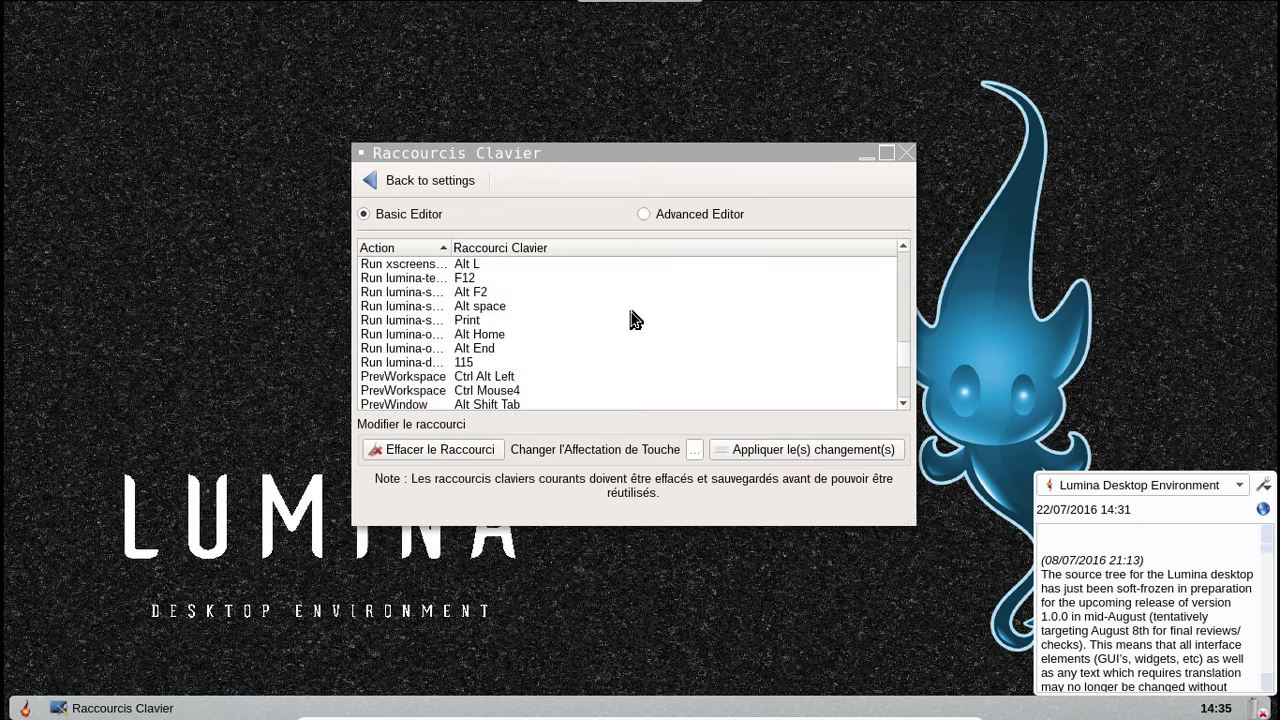
scroll(631, 318, down, 5)
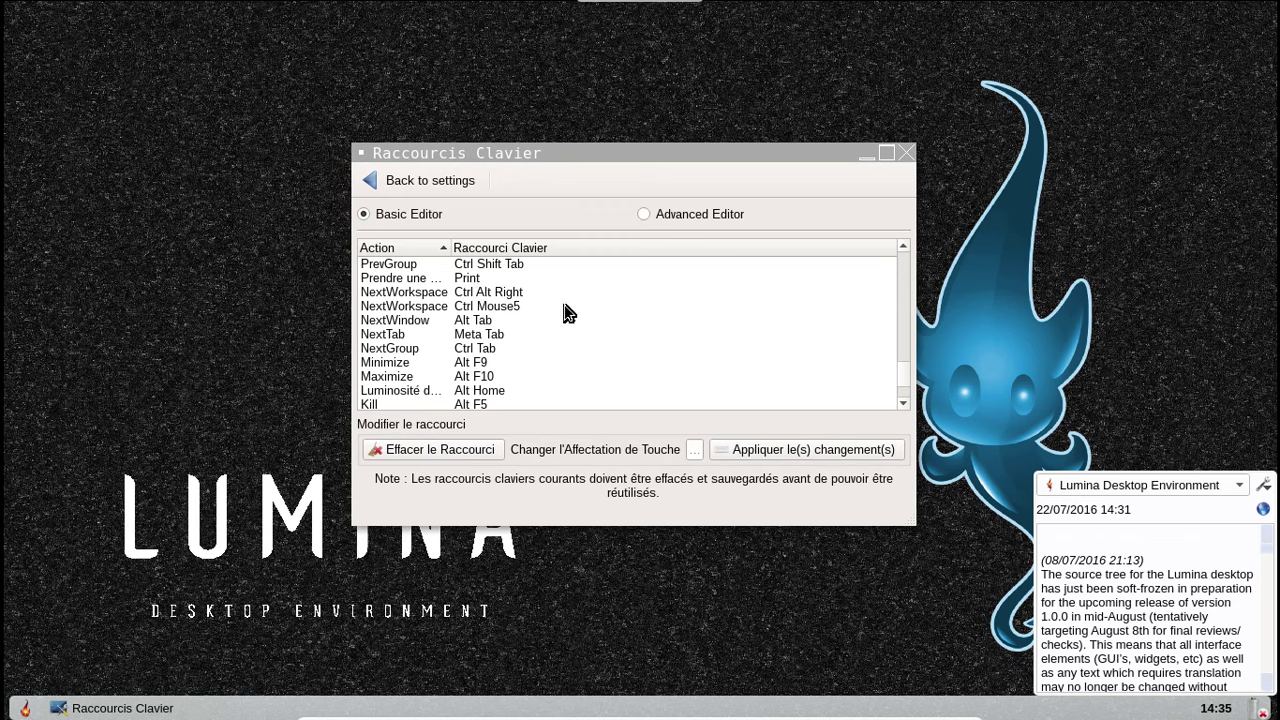
scroll(564, 306, down, 2)
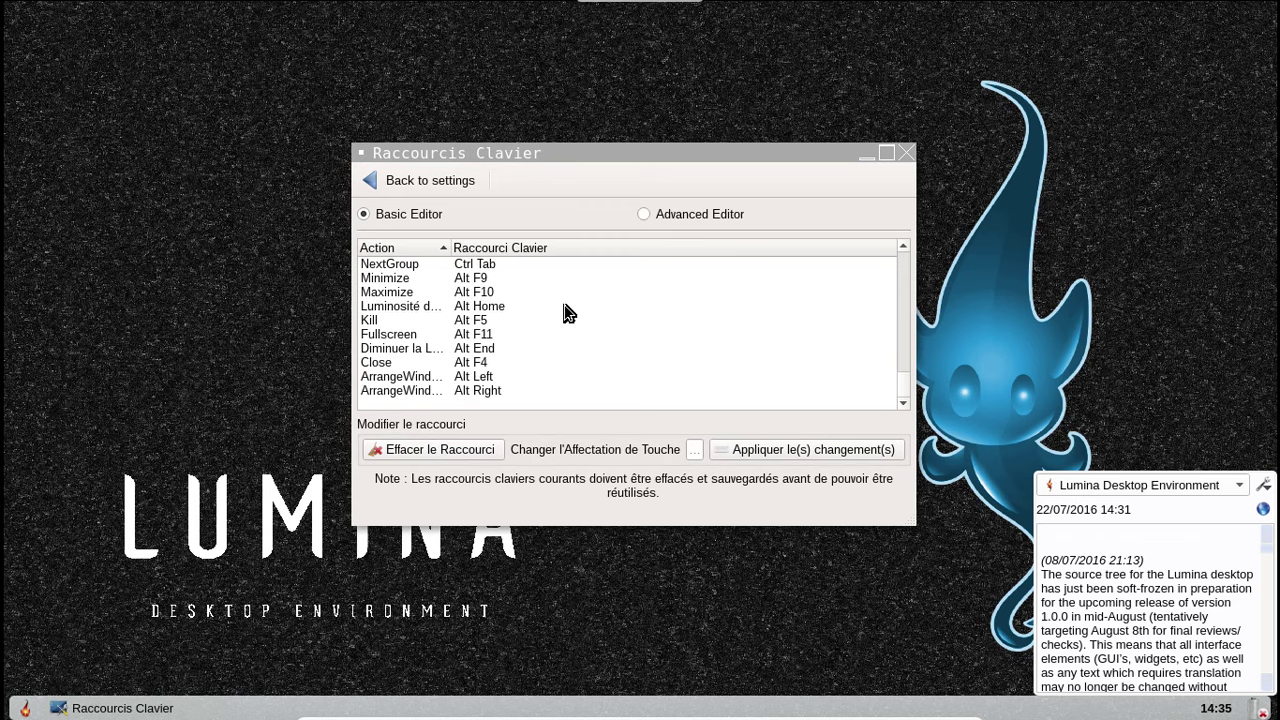
click(410, 184)
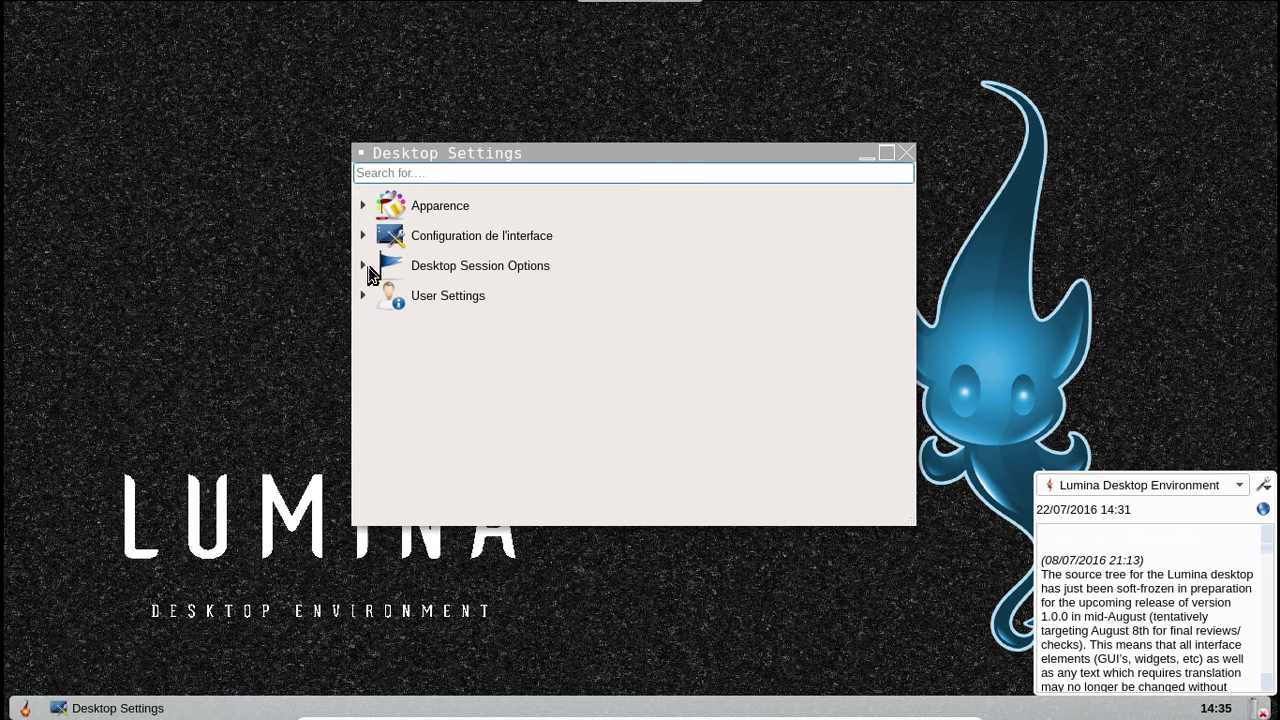
- Review the startup services and applications, check the user settings category, and close the desktop settings
click(363, 266)
click(503, 362)
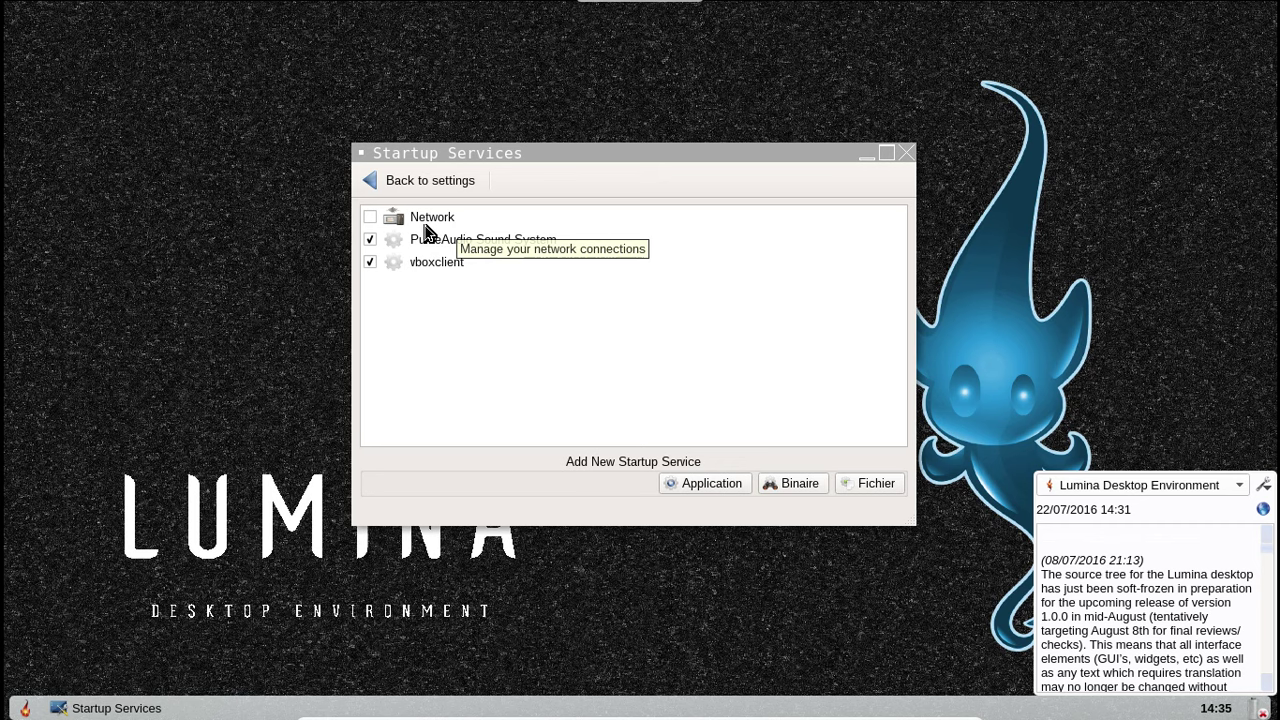
click(390, 190)
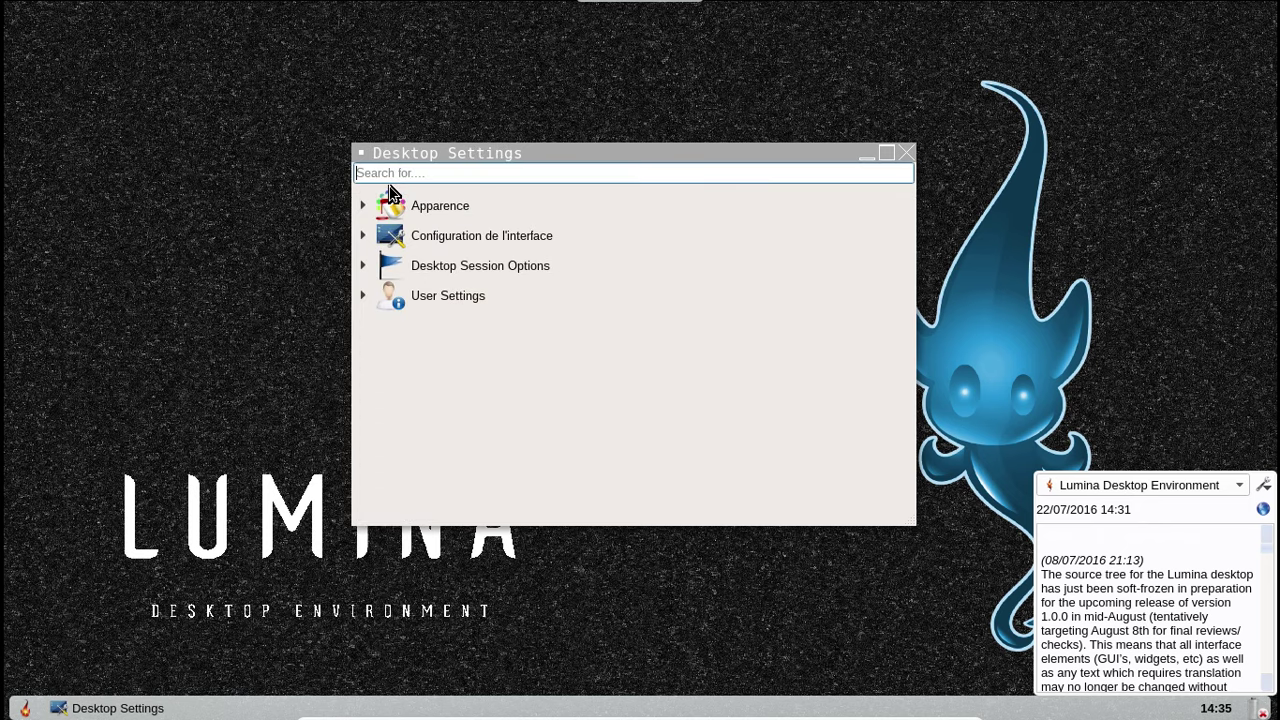
click(363, 295)
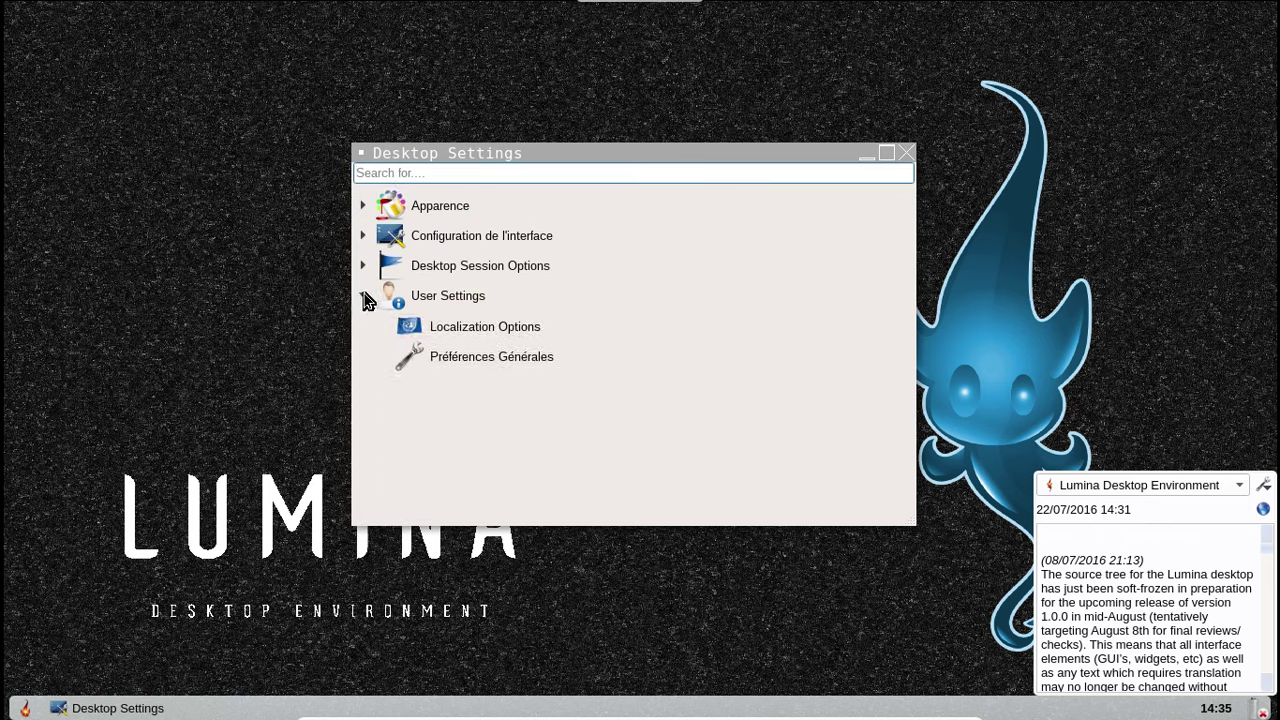
click(364, 295)
click(906, 153)
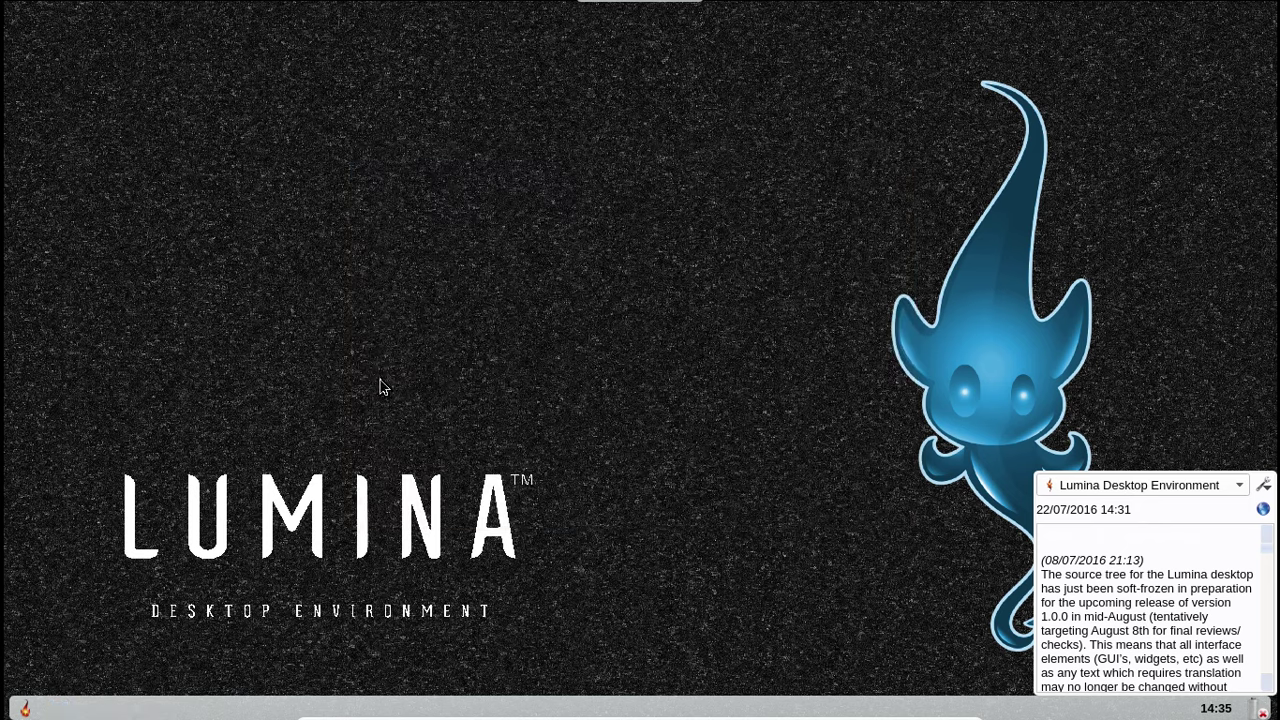
- Open the Insight file manager from the start menu and move its window towards the middle of the desktop
click(26, 710)
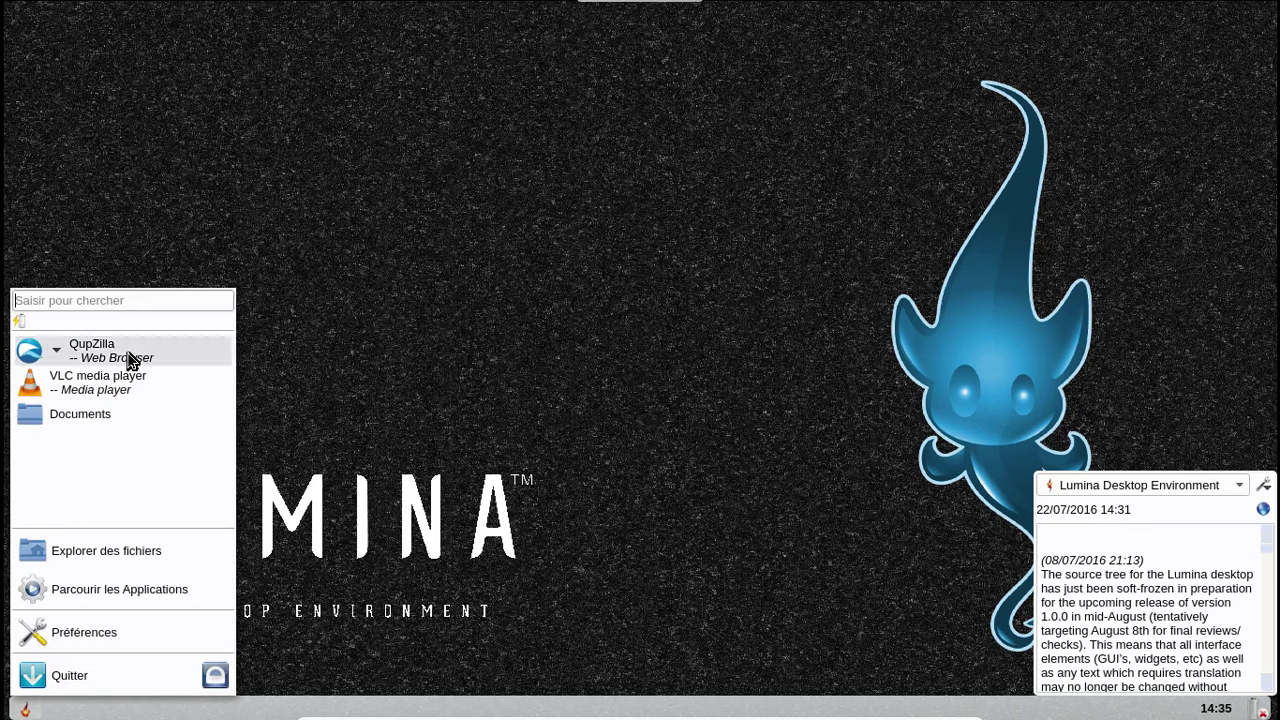
click(126, 549)
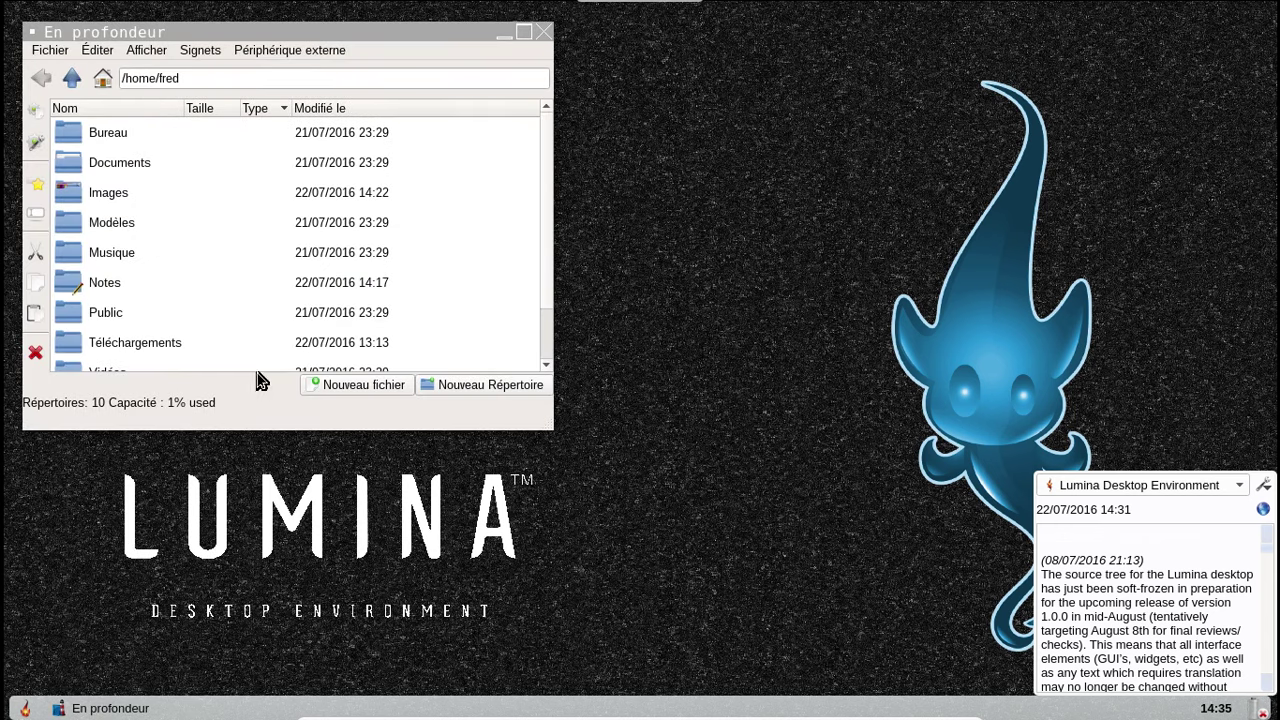
drag(282, 30, 620, 107)
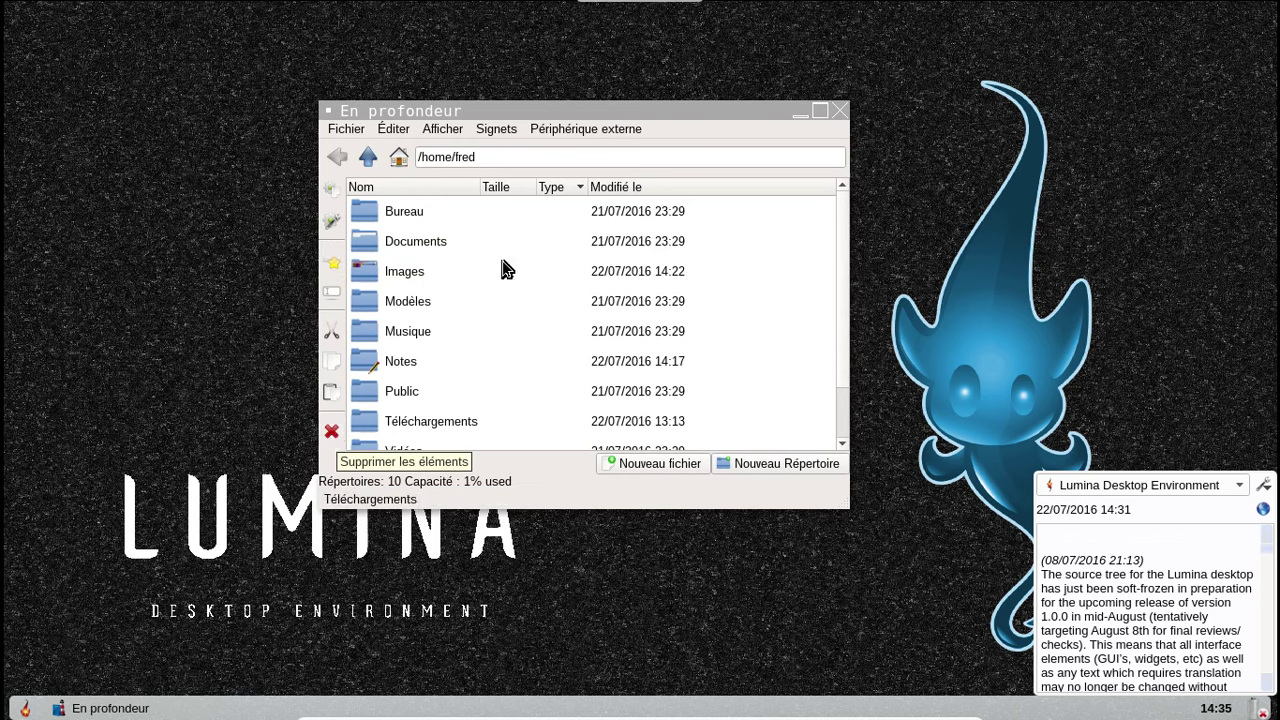
- Open the Documents folder and check the context menu of its empty area
double_click(428, 243)
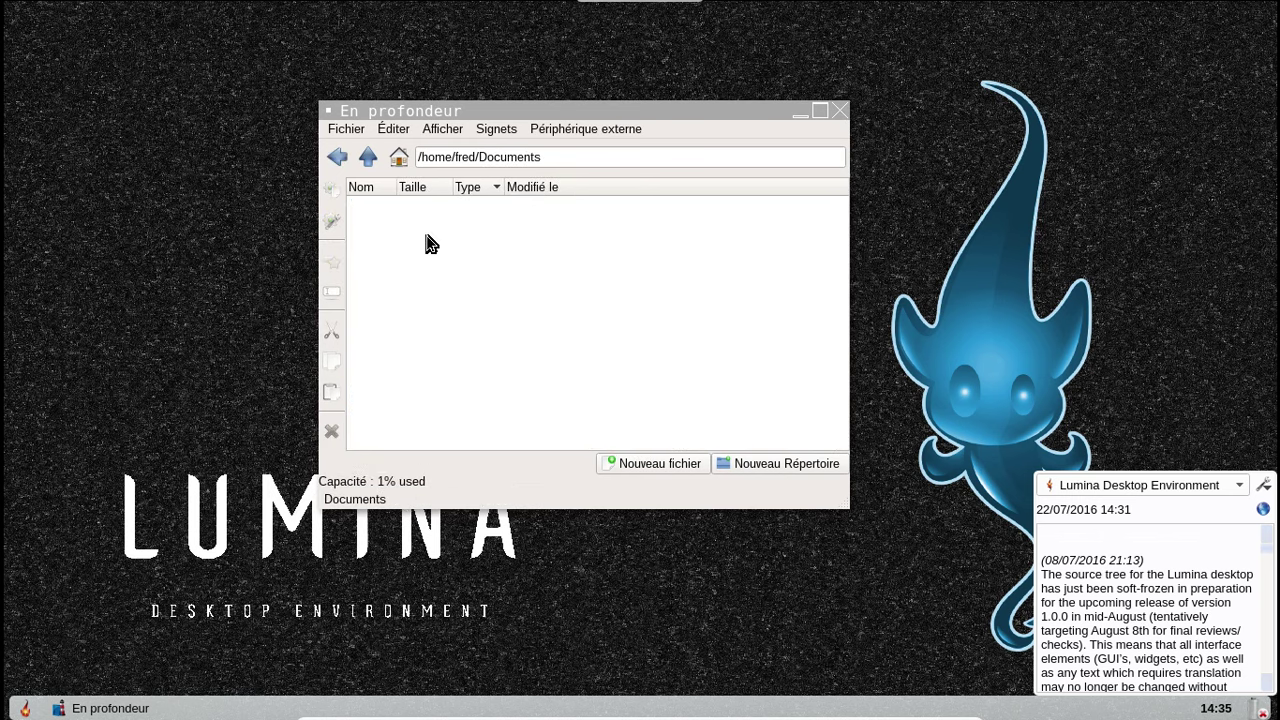
right_click(428, 243)
click(392, 236)
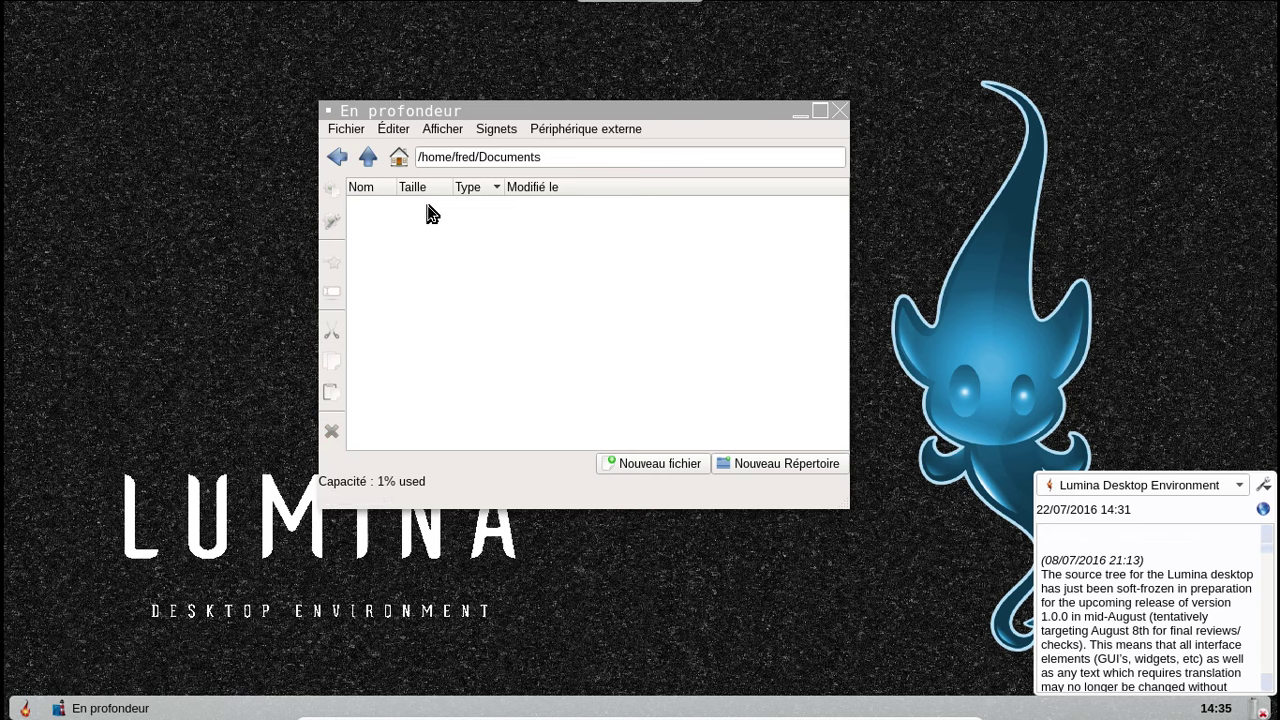
- Examine the file manager's external device entries and its other menu commands, and close the file manager
click(562, 135)
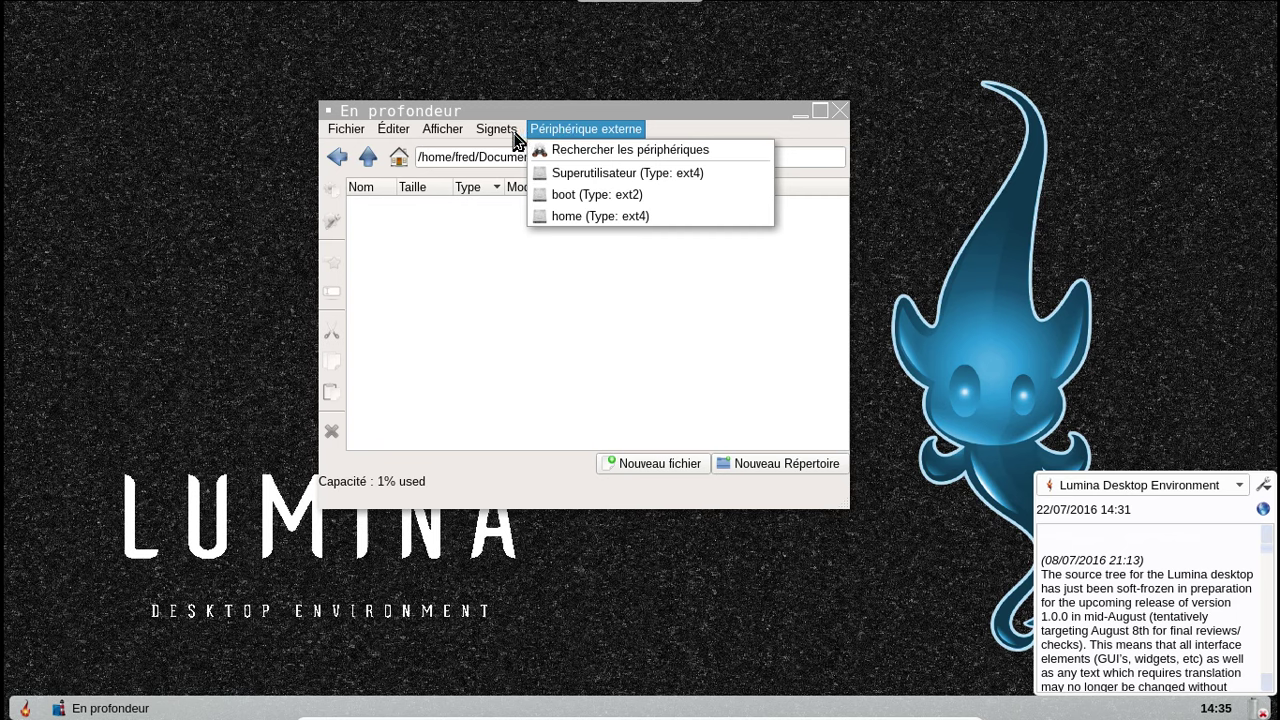
mouse_move(436, 136)
mouse_move(388, 134)
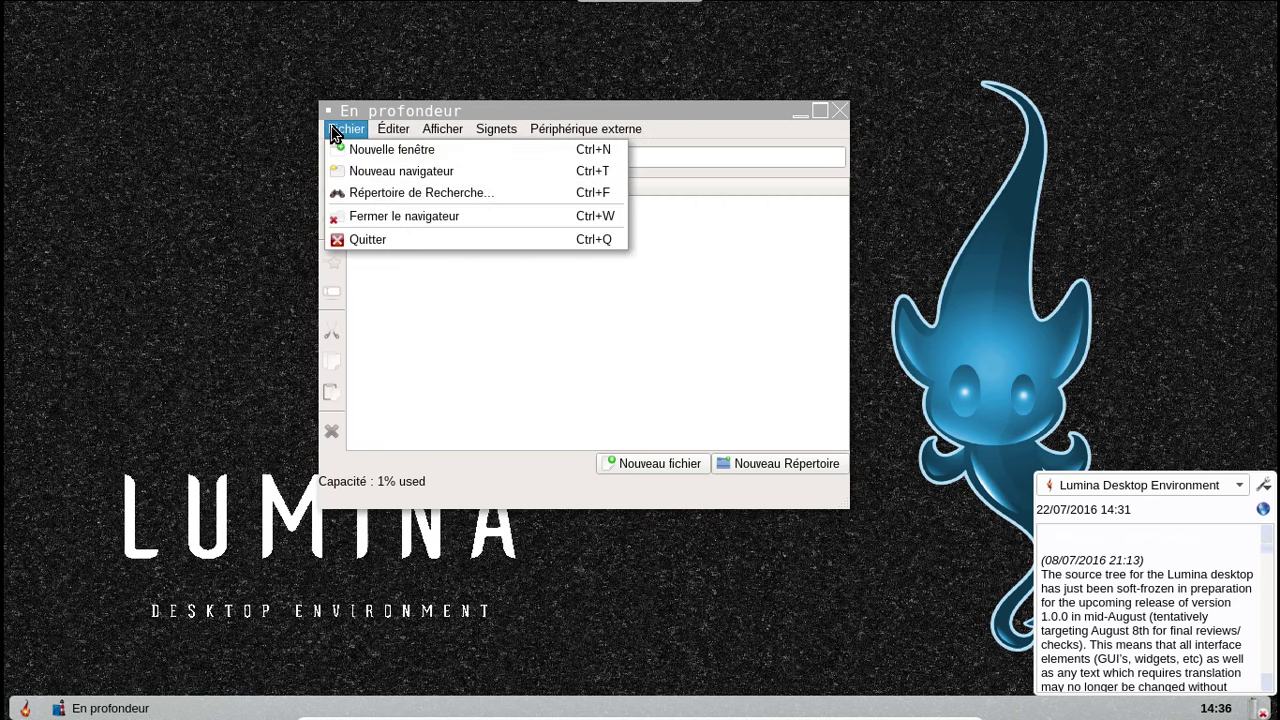
click(855, 132)
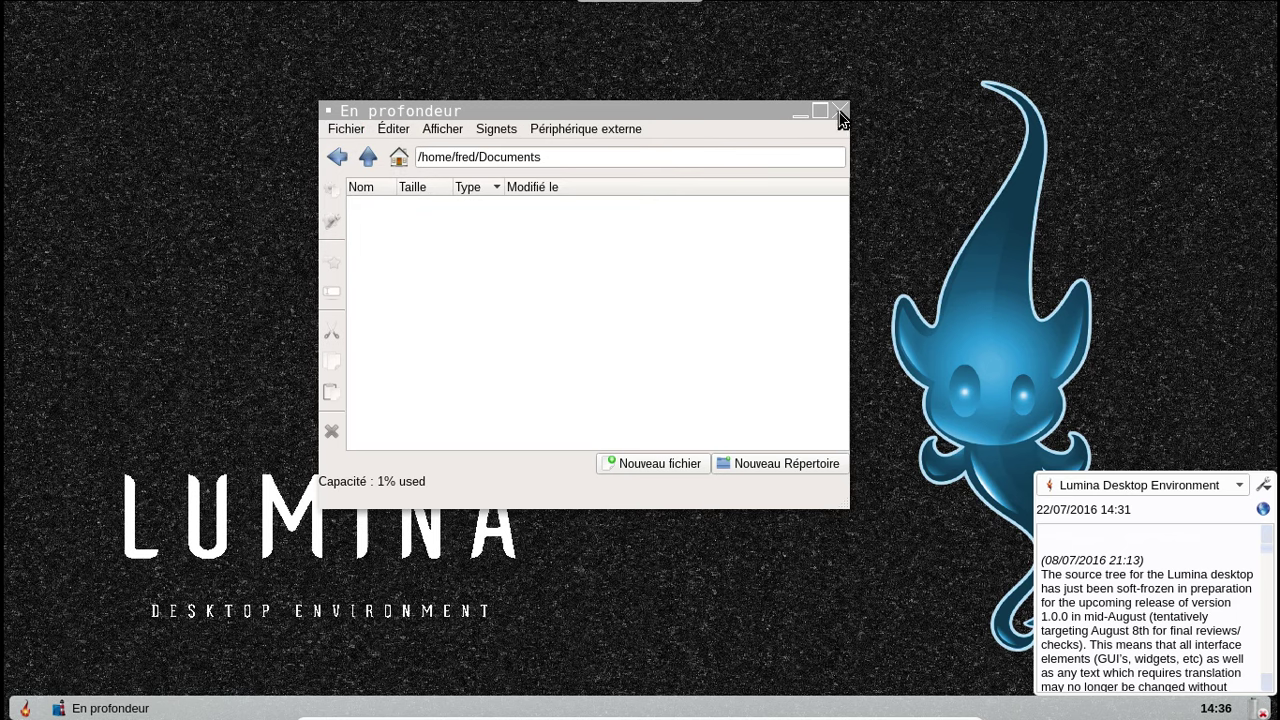
click(839, 112)
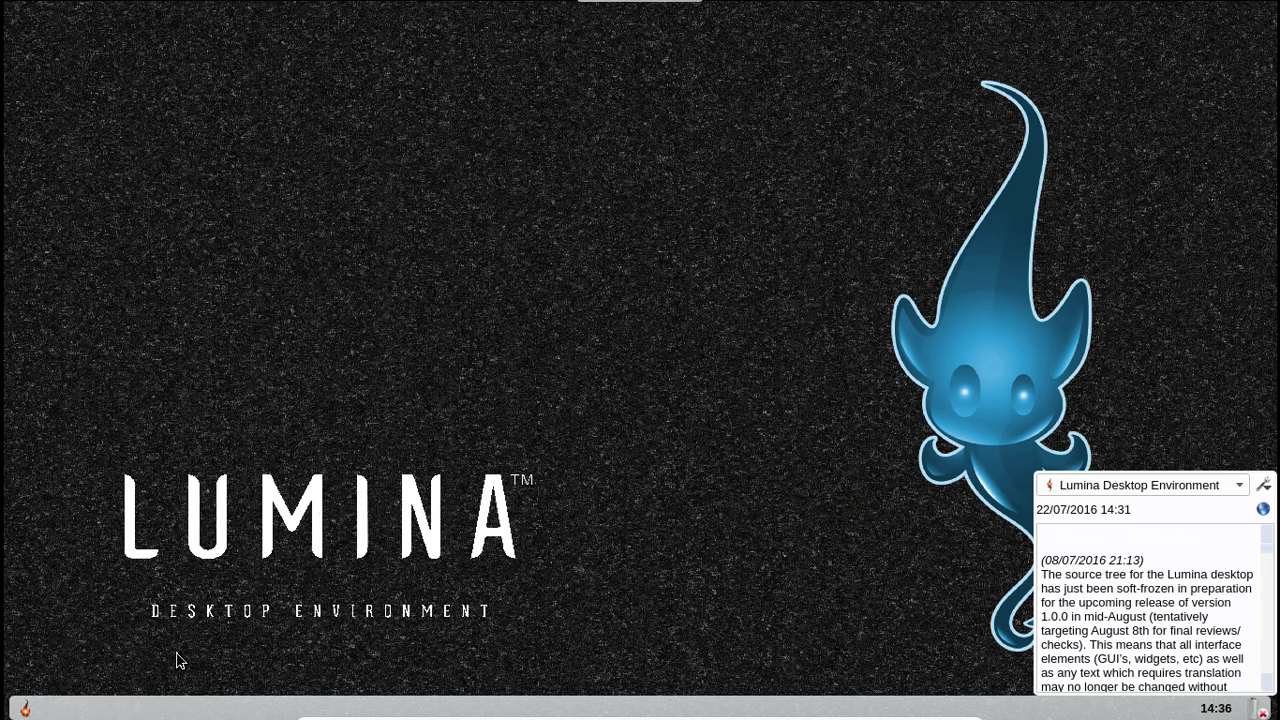
- Browse the start menu's application list grouped by category, from Development down to Utility
click(25, 708)
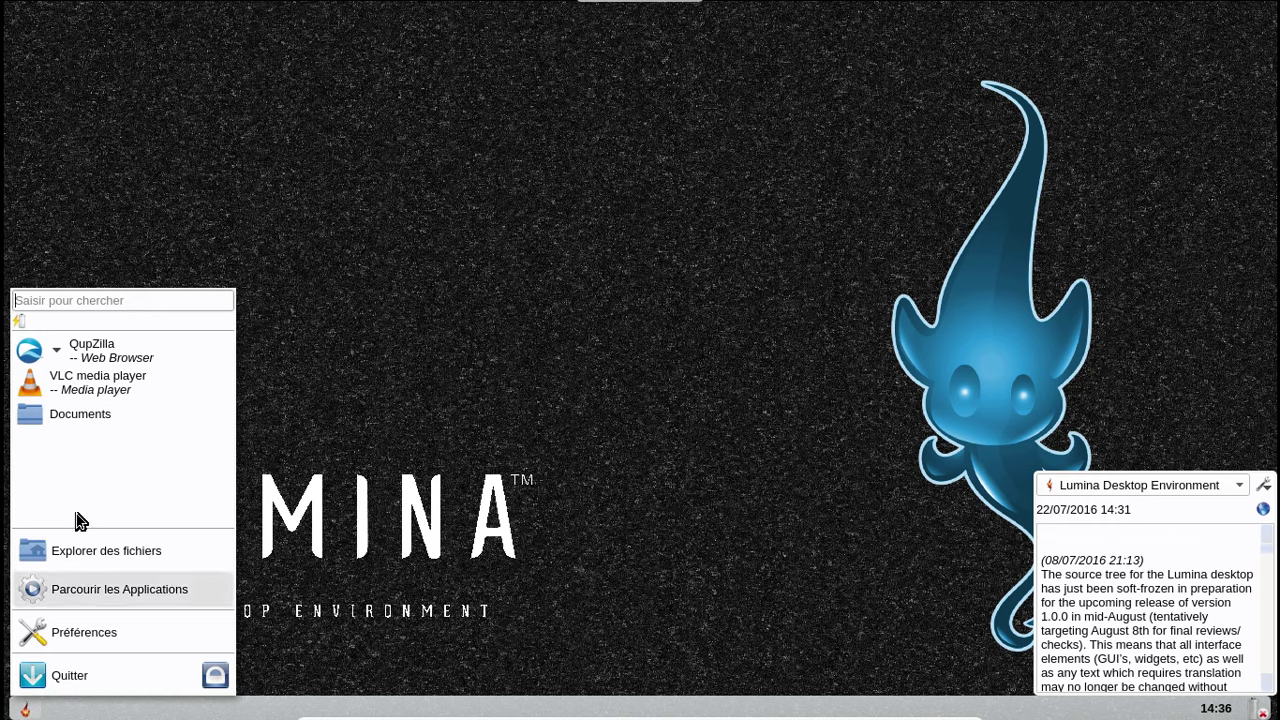
click(83, 592)
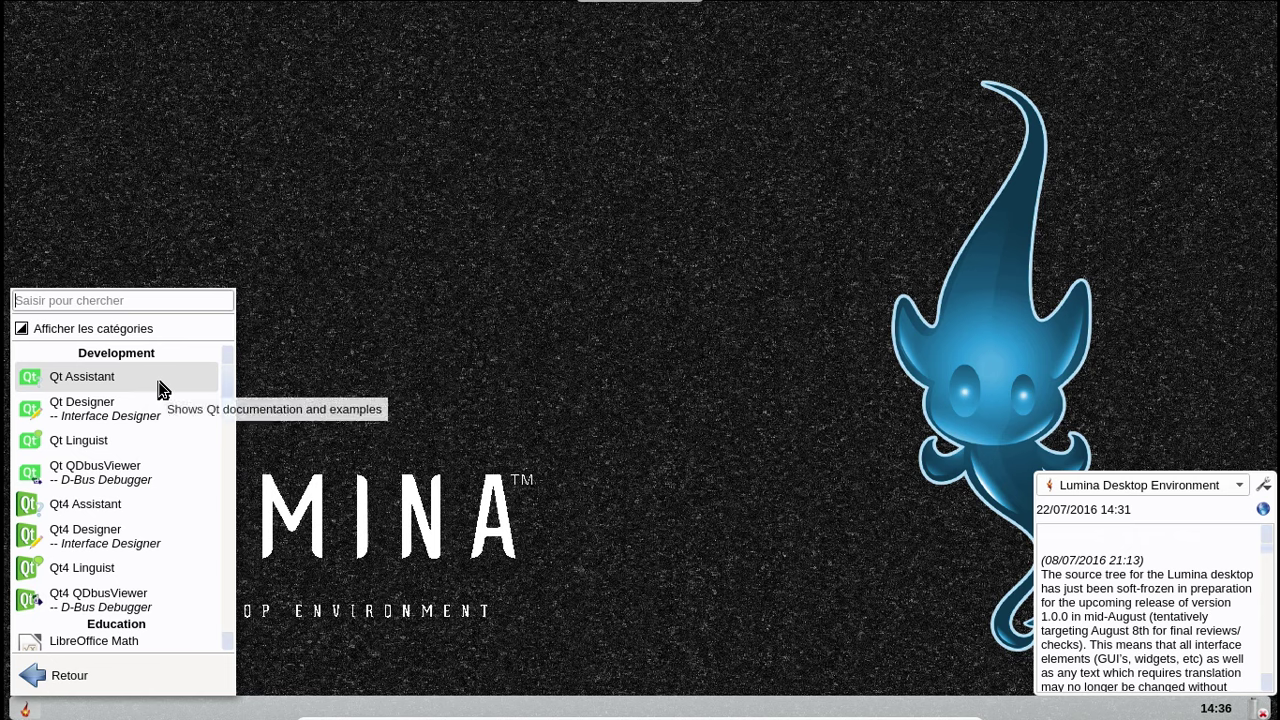
scroll(163, 390, down, 4)
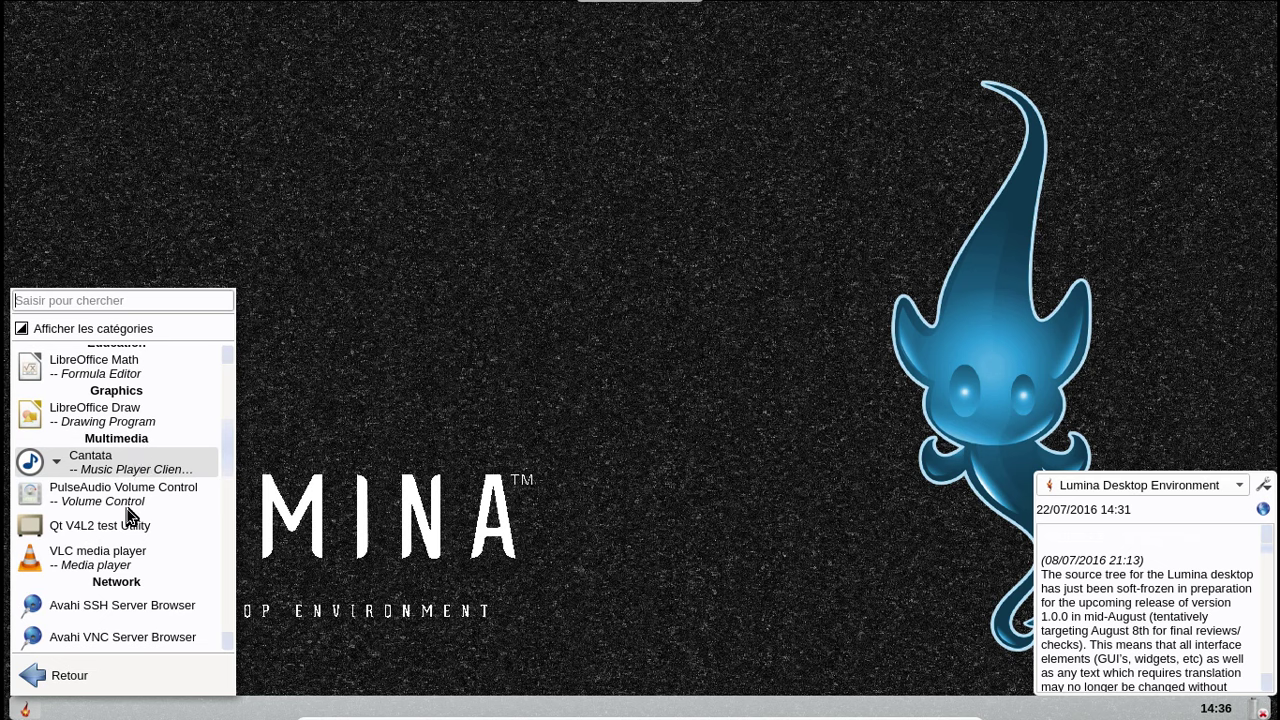
scroll(167, 540, down, 3)
scroll(167, 538, down, 8)
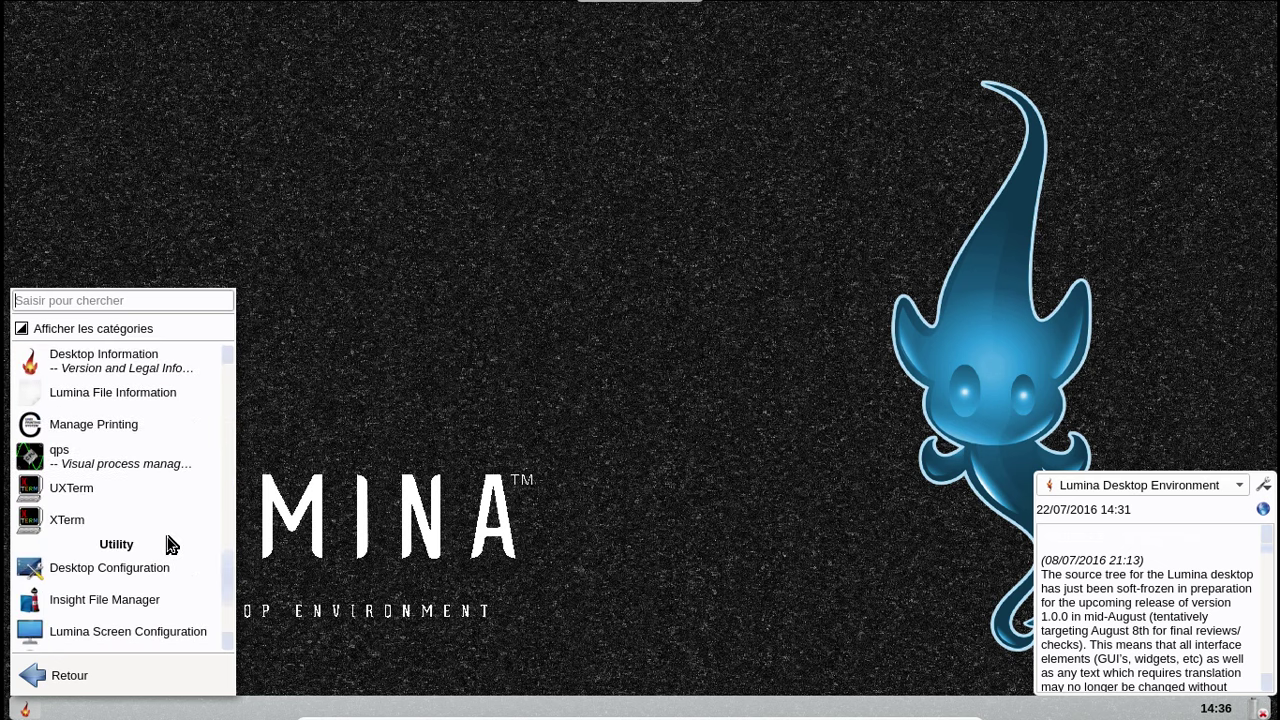
scroll(167, 544, down, 1)
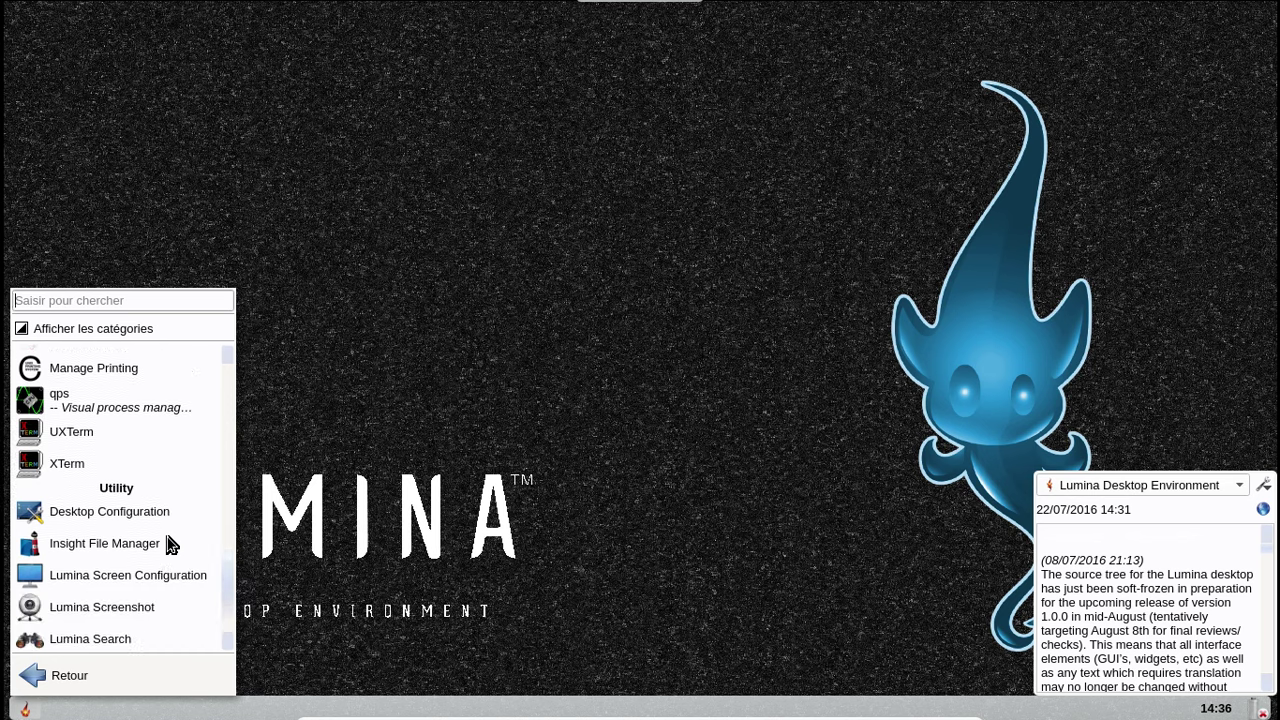
- Cycle the application list's category display through categories only, checking Development, and the ungrouped list, returning to the grouped list
click(21, 331)
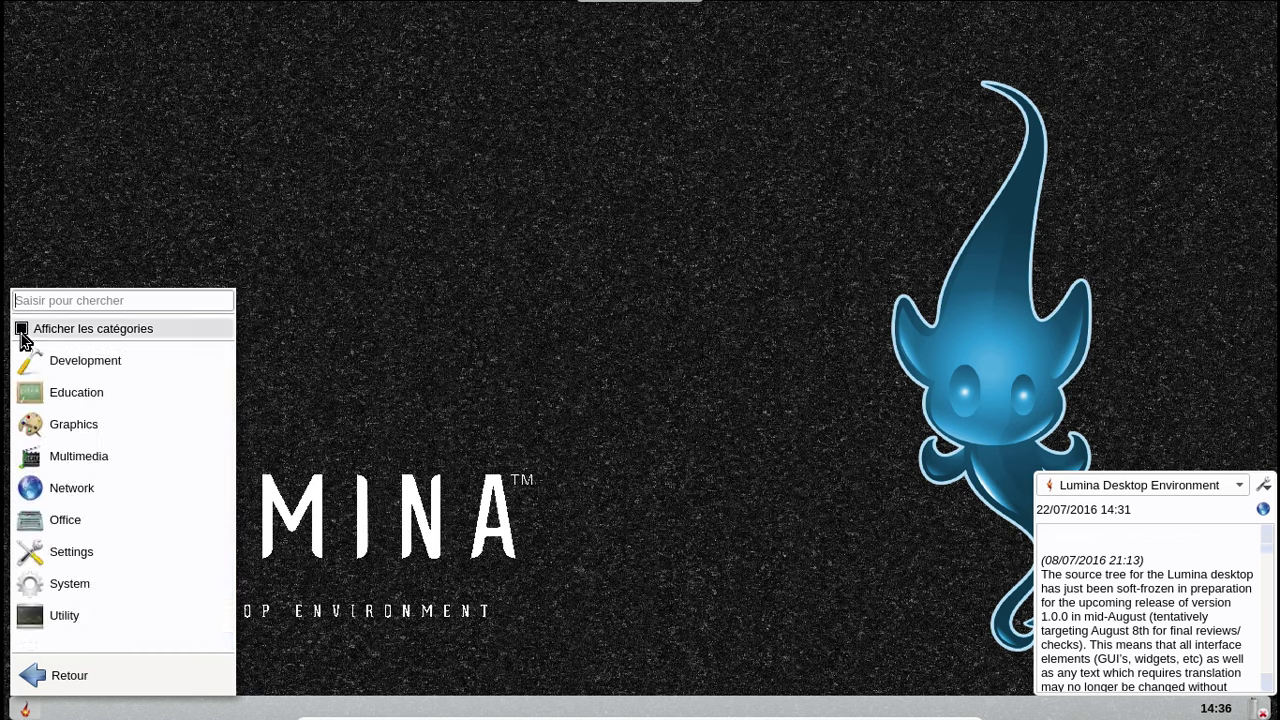
click(126, 368)
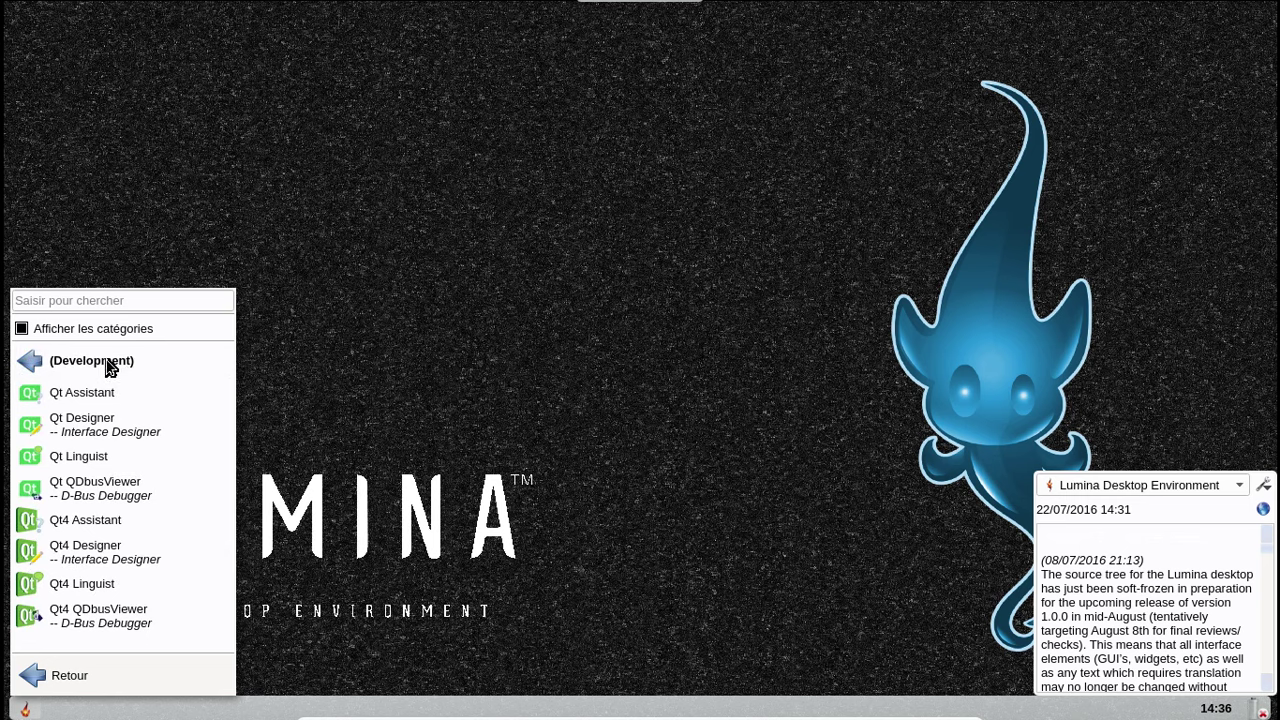
click(110, 368)
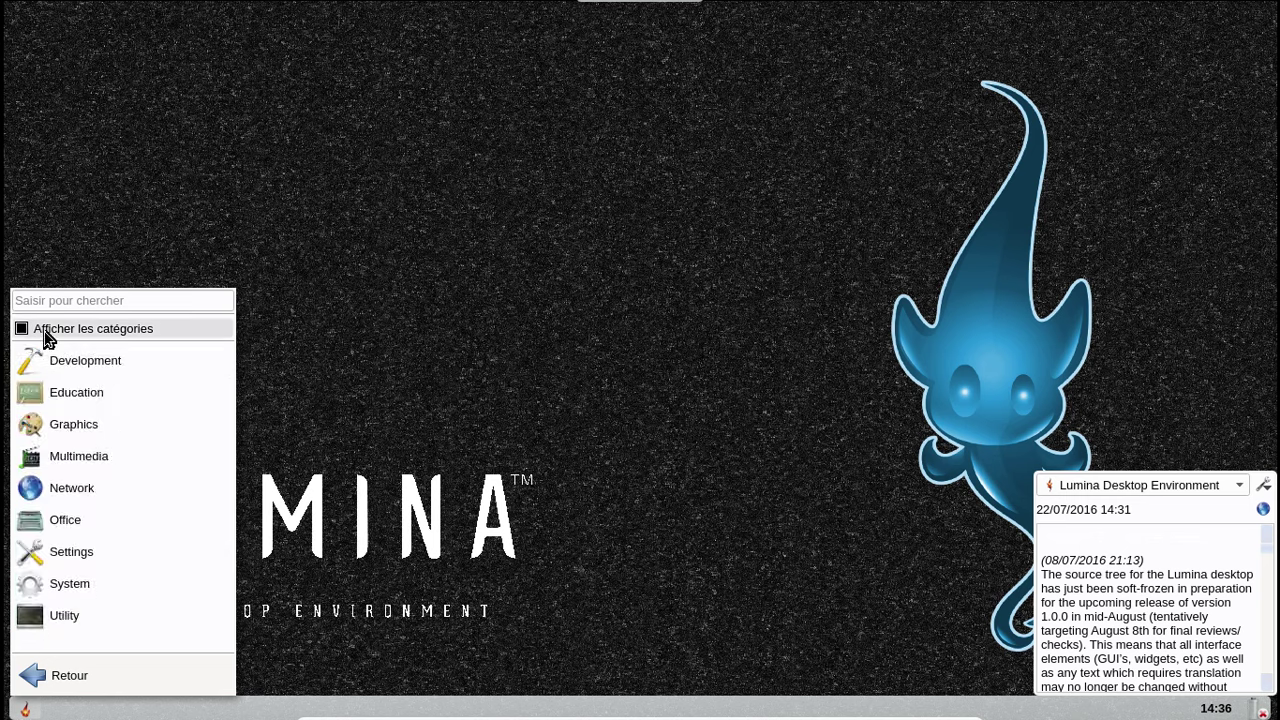
click(46, 335)
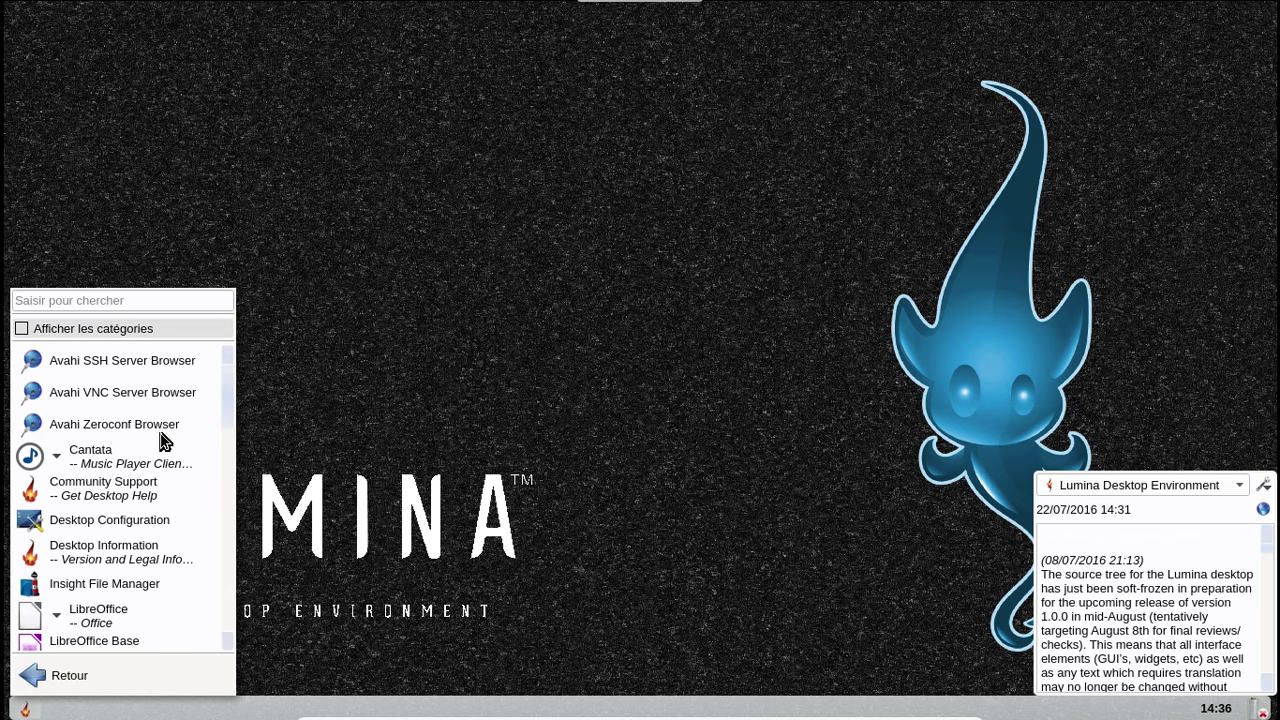
key(space)
- Create a new file in Lumina Text Editor, launched from the Utility applications, and move its window towards the middle of the desktop
scroll(100, 402, down, 2)
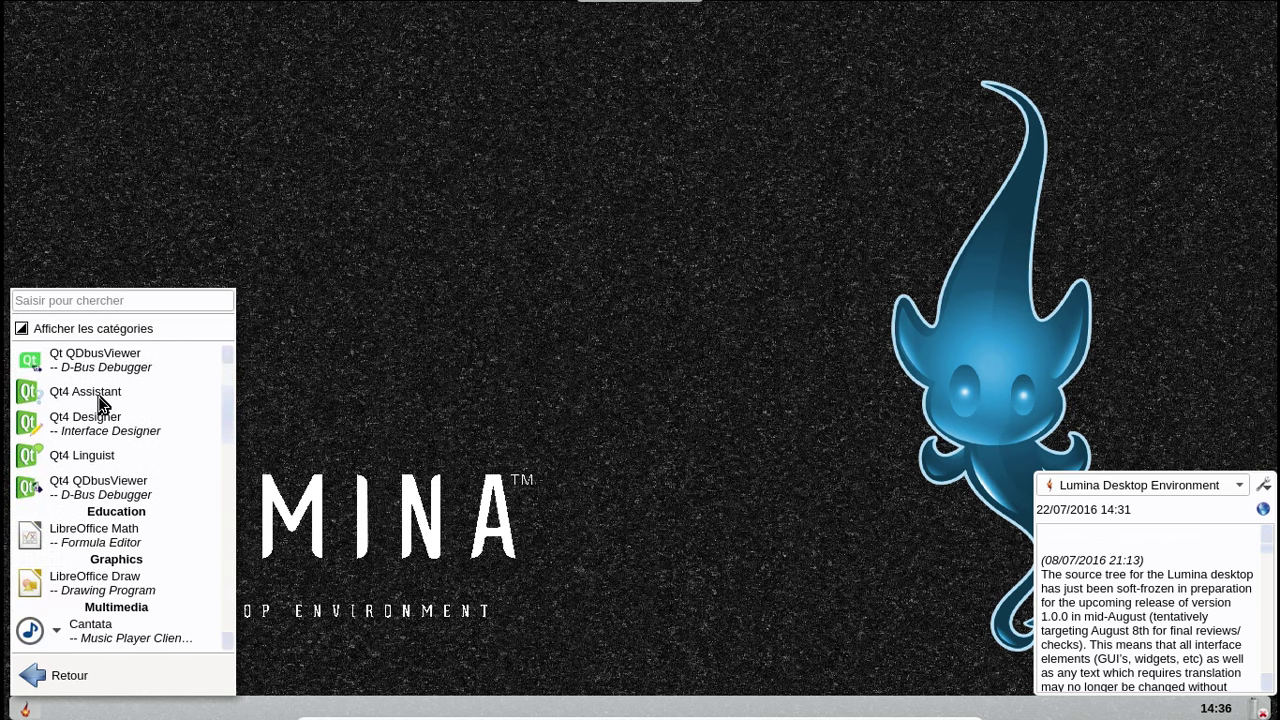
scroll(100, 402, down, 12)
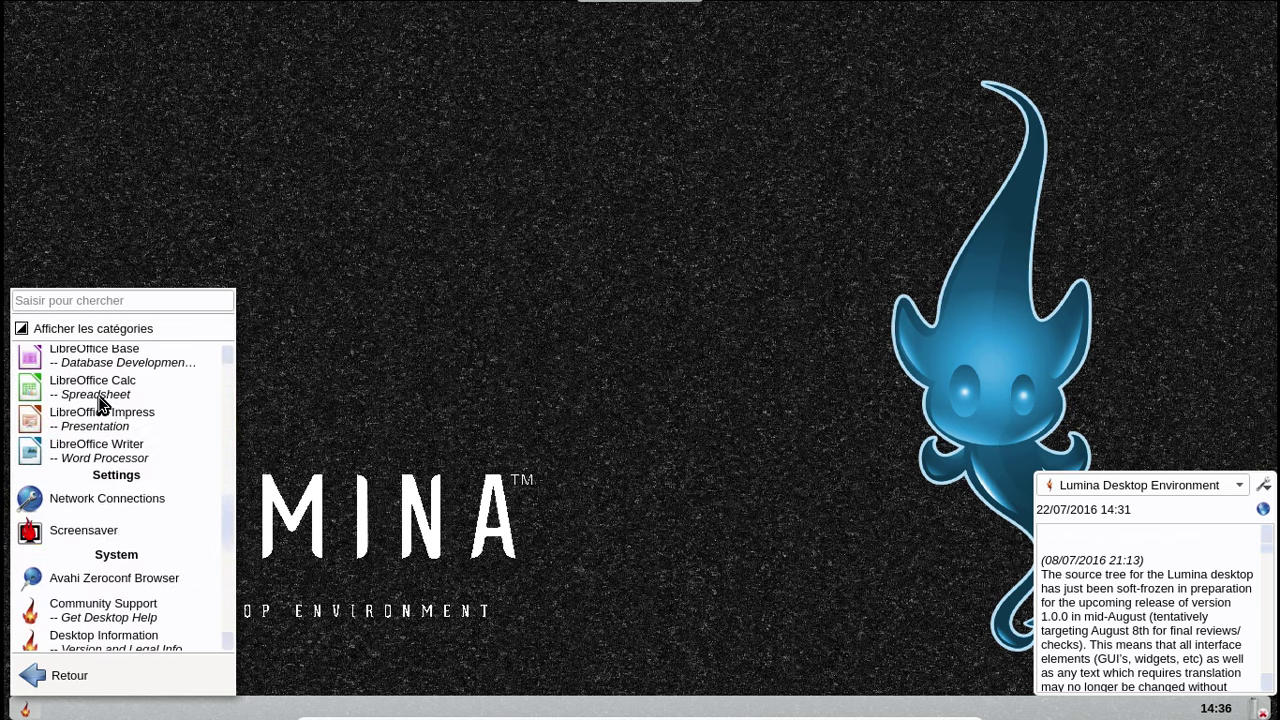
scroll(100, 402, down, 3)
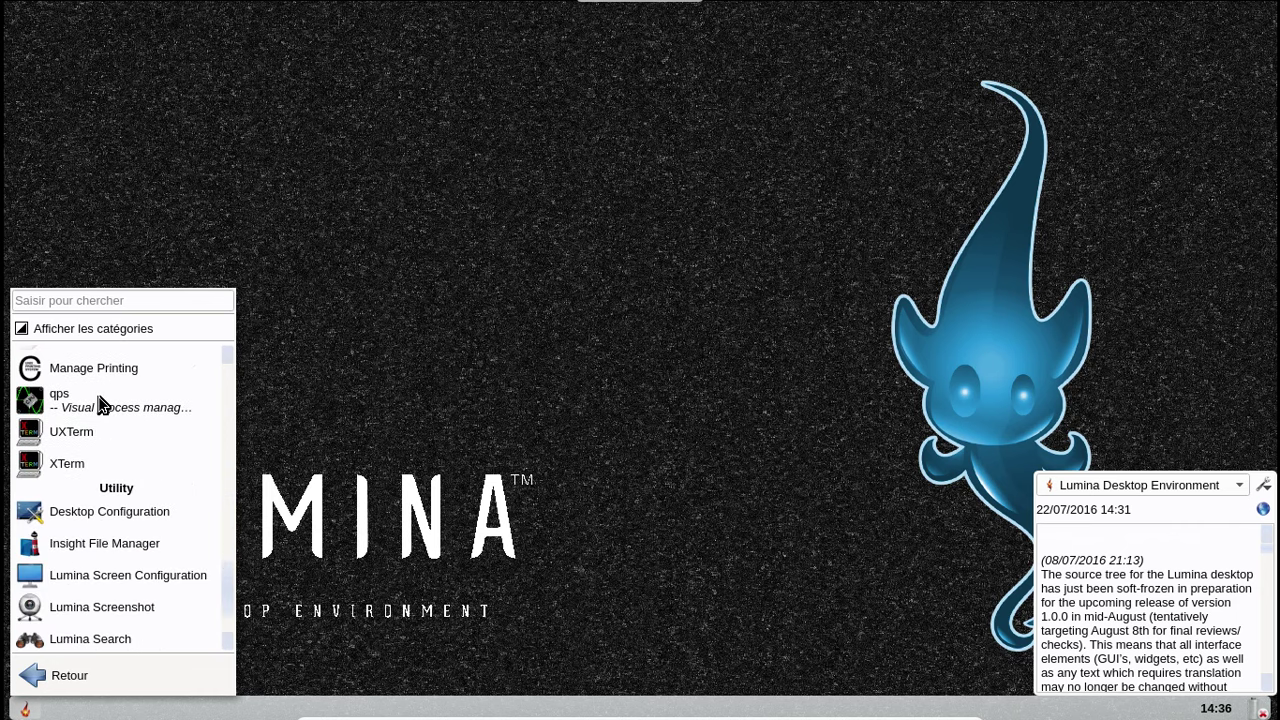
scroll(100, 404, down, 1)
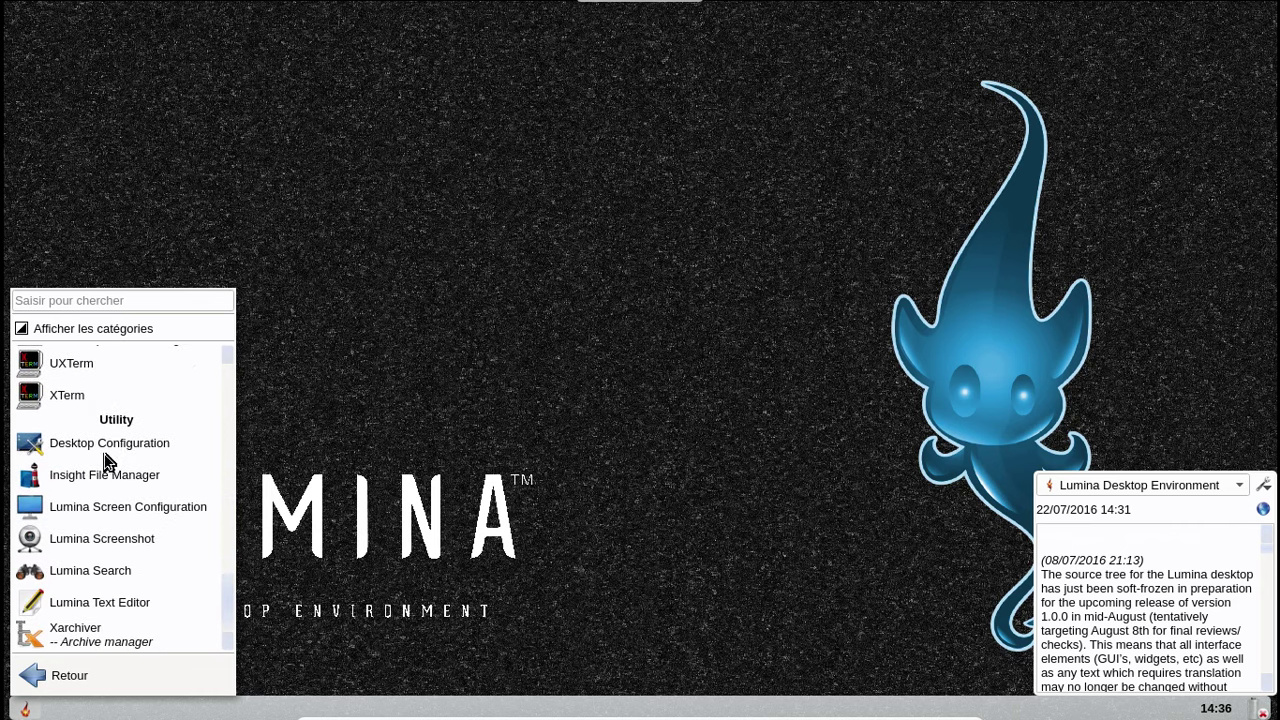
click(98, 608)
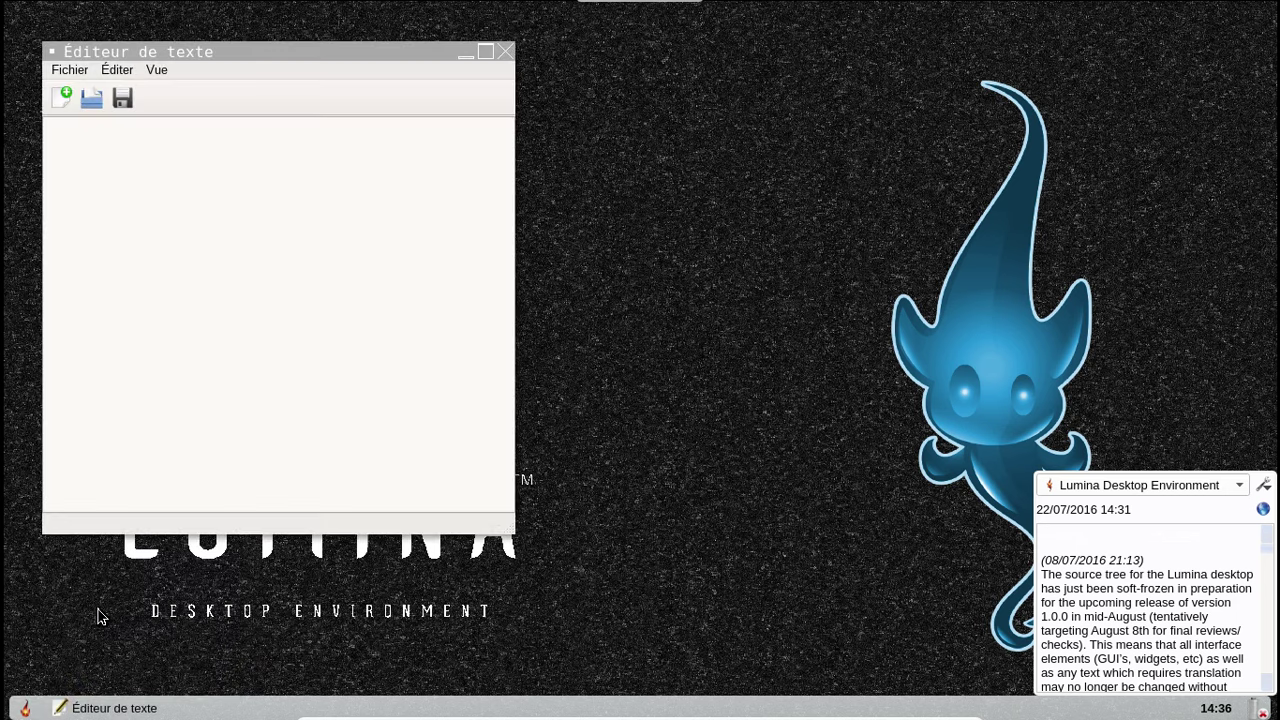
click(62, 97)
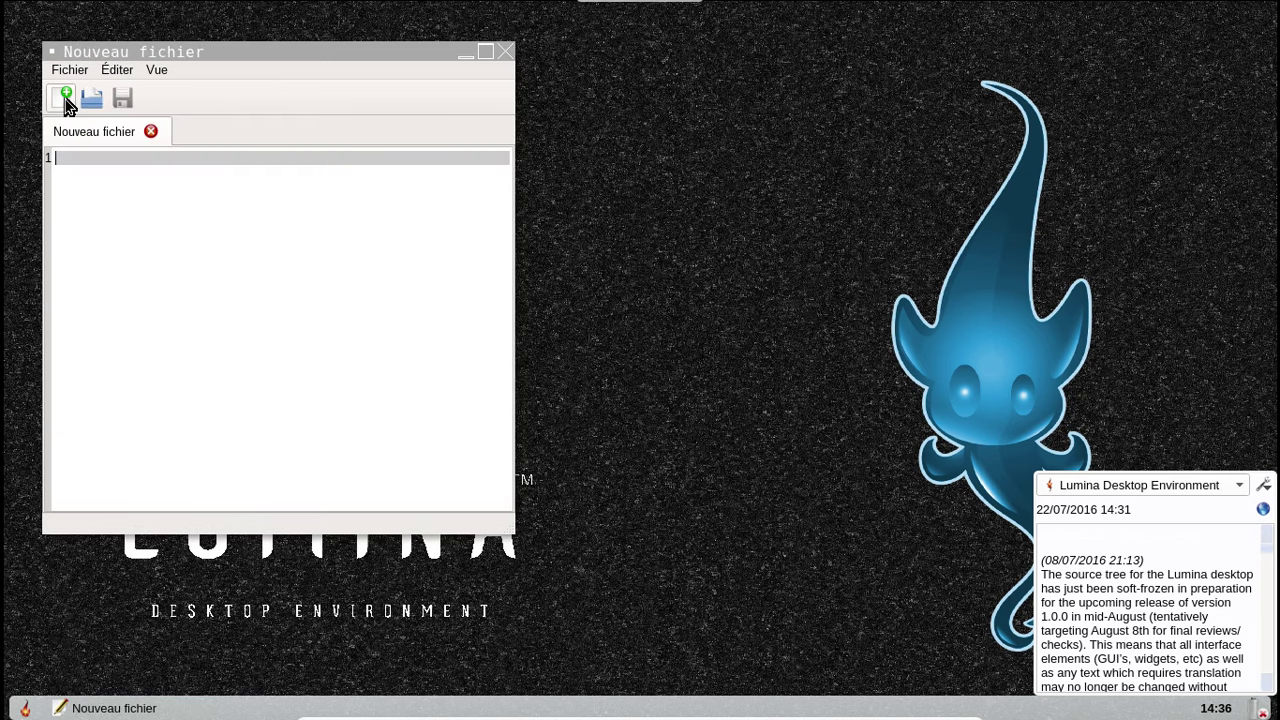
drag(210, 58, 676, 86)
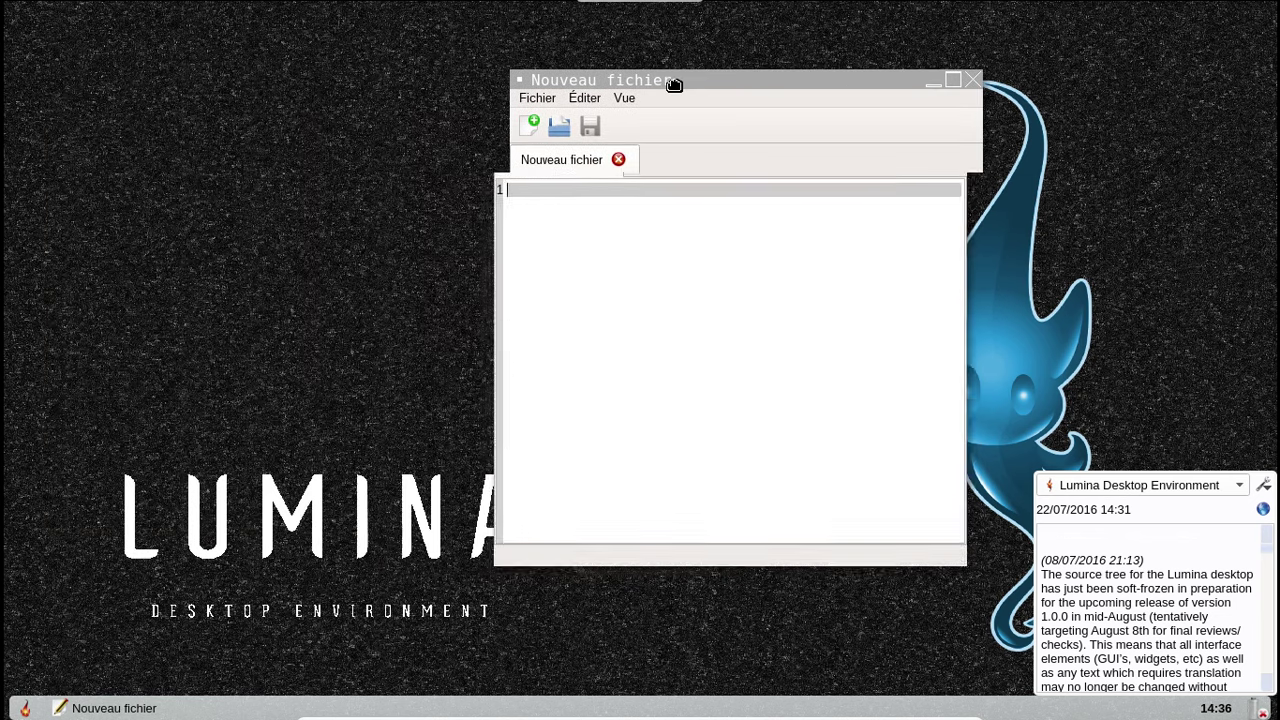
- Switch to workspace 2 from the start menu preferences, and return to workspace 1 and the main start menu
click(25, 708)
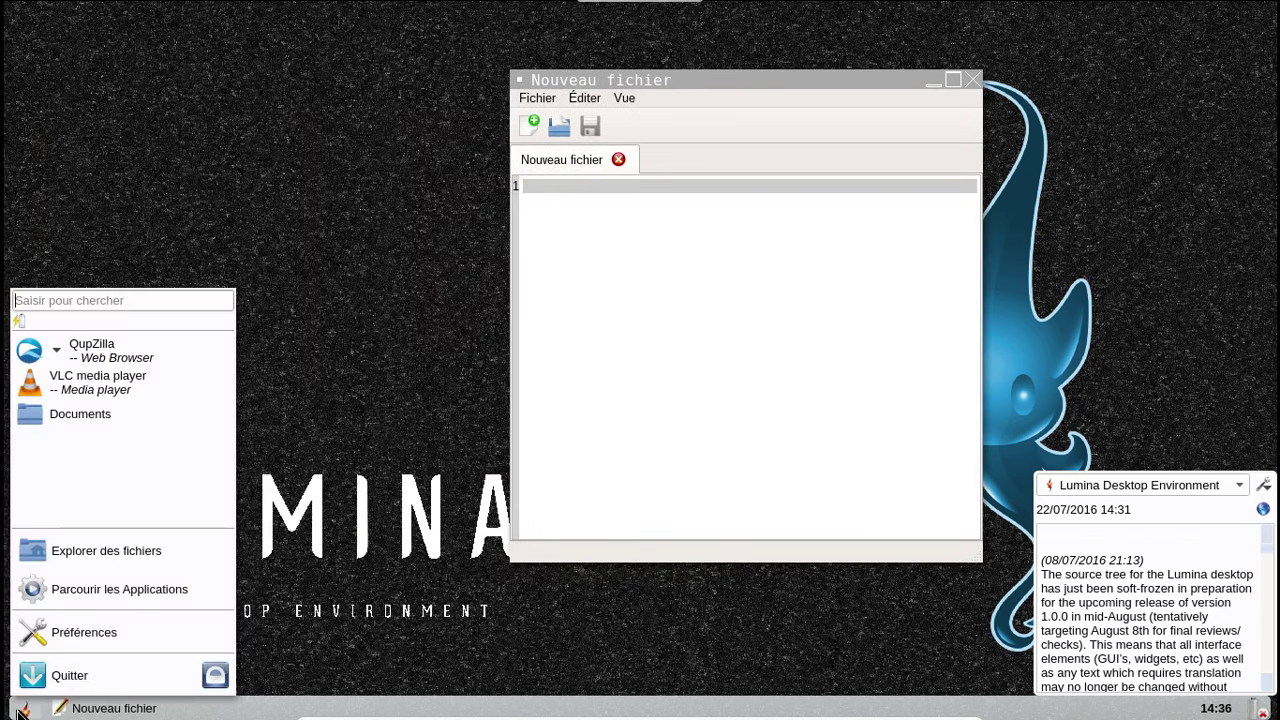
click(60, 632)
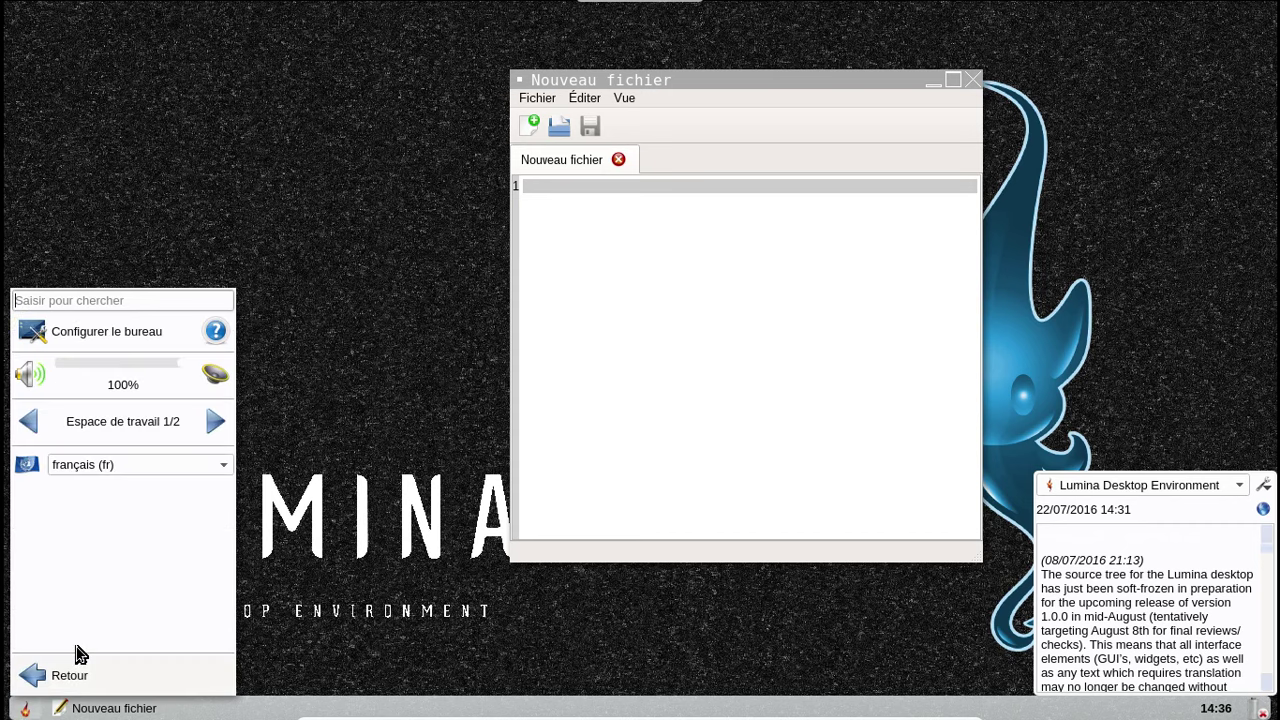
click(216, 422)
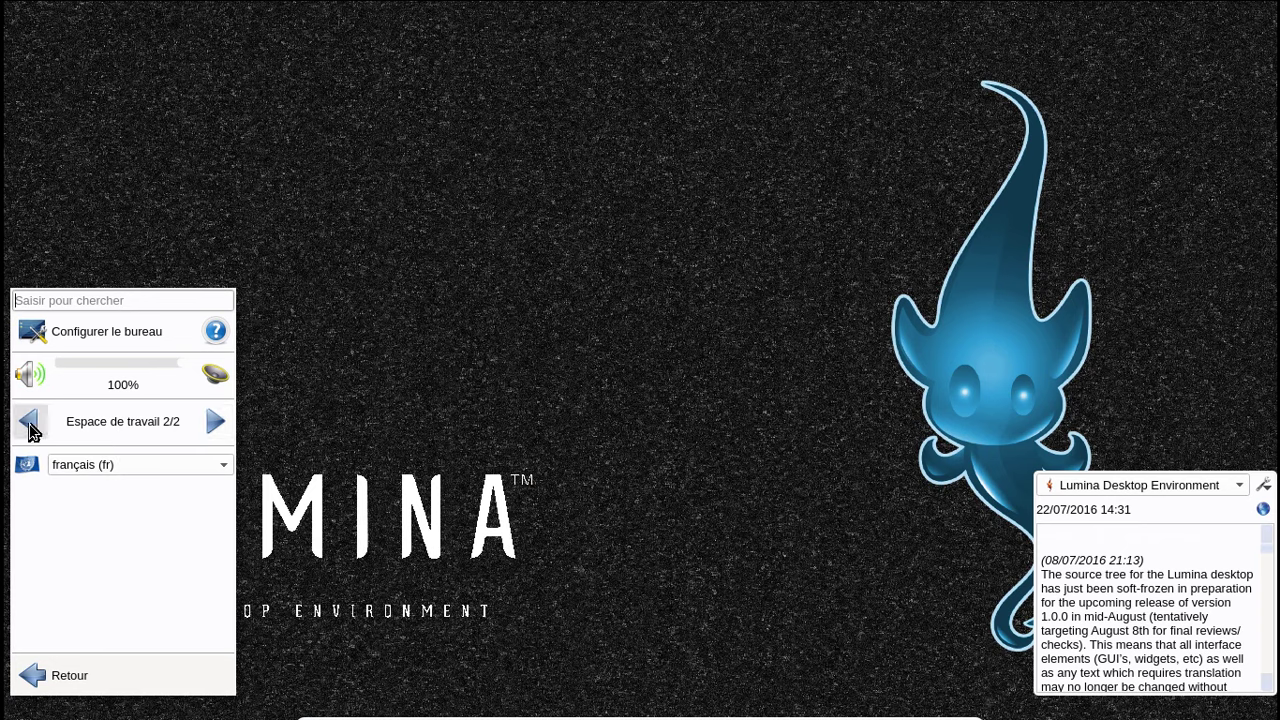
click(30, 424)
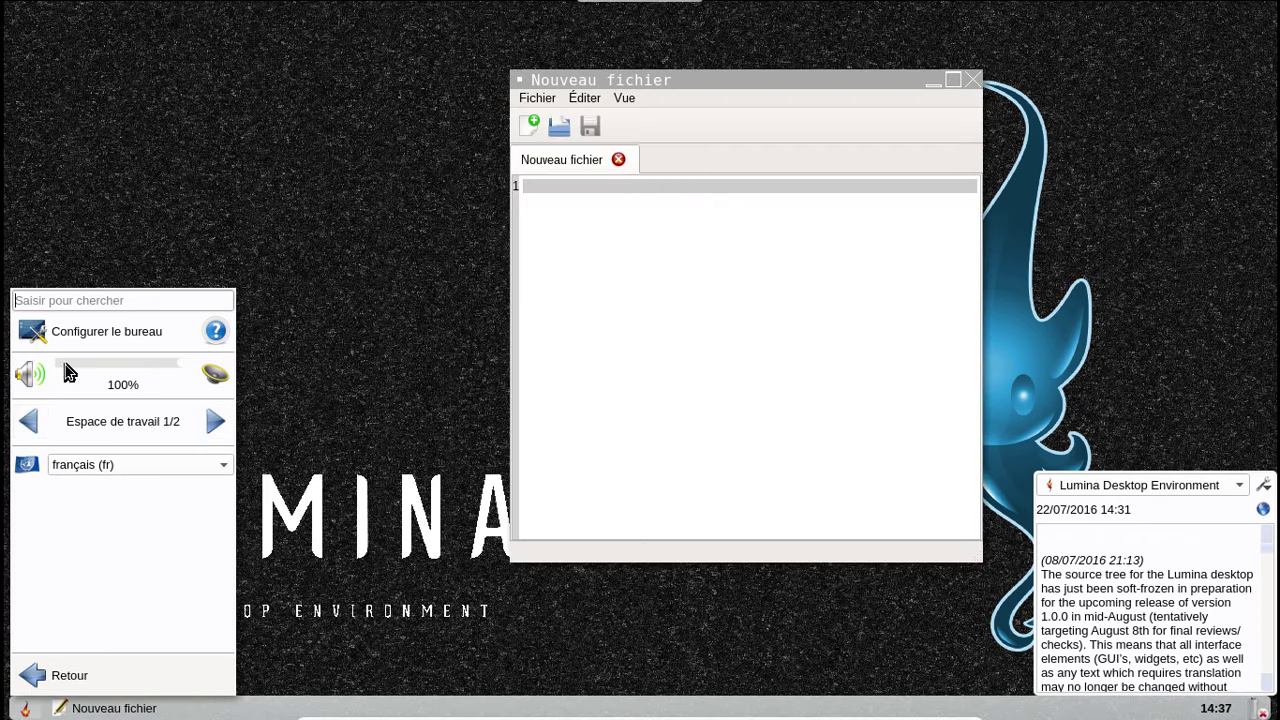
click(36, 676)
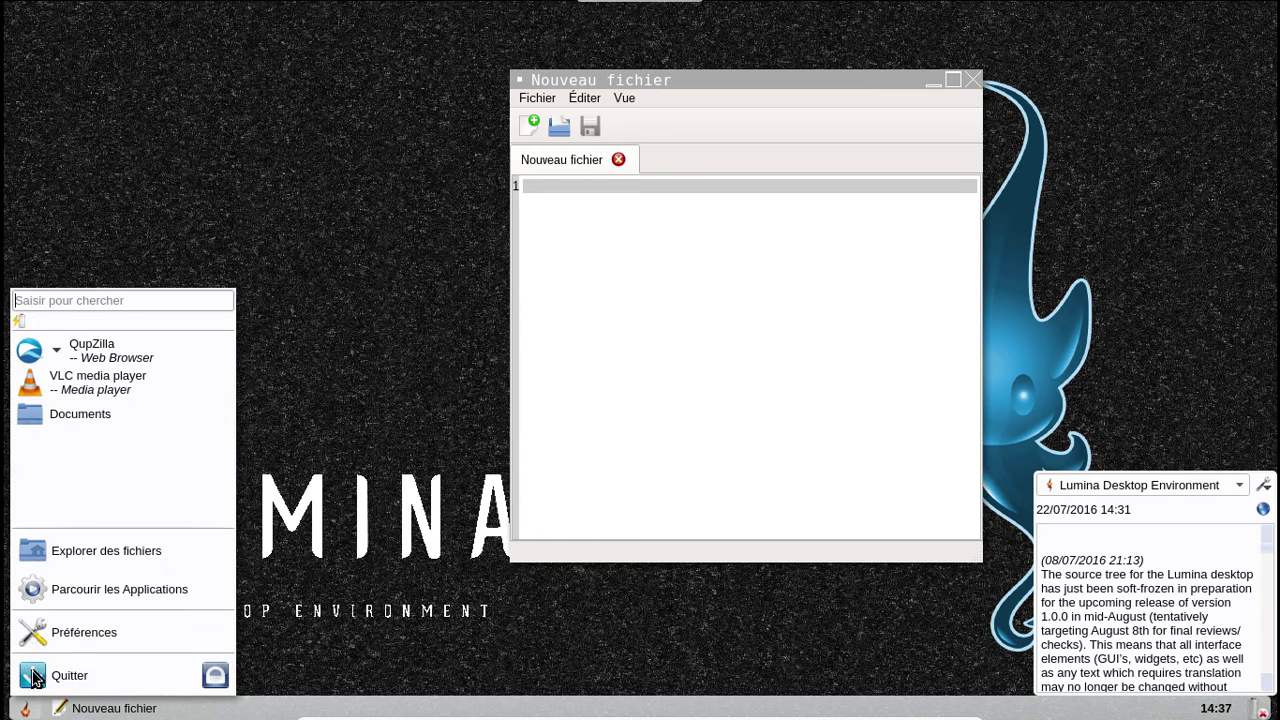
- Look through the application list and launch Lumina Screenshot from the Utility category
click(88, 598)
scroll(130, 496, down, 1)
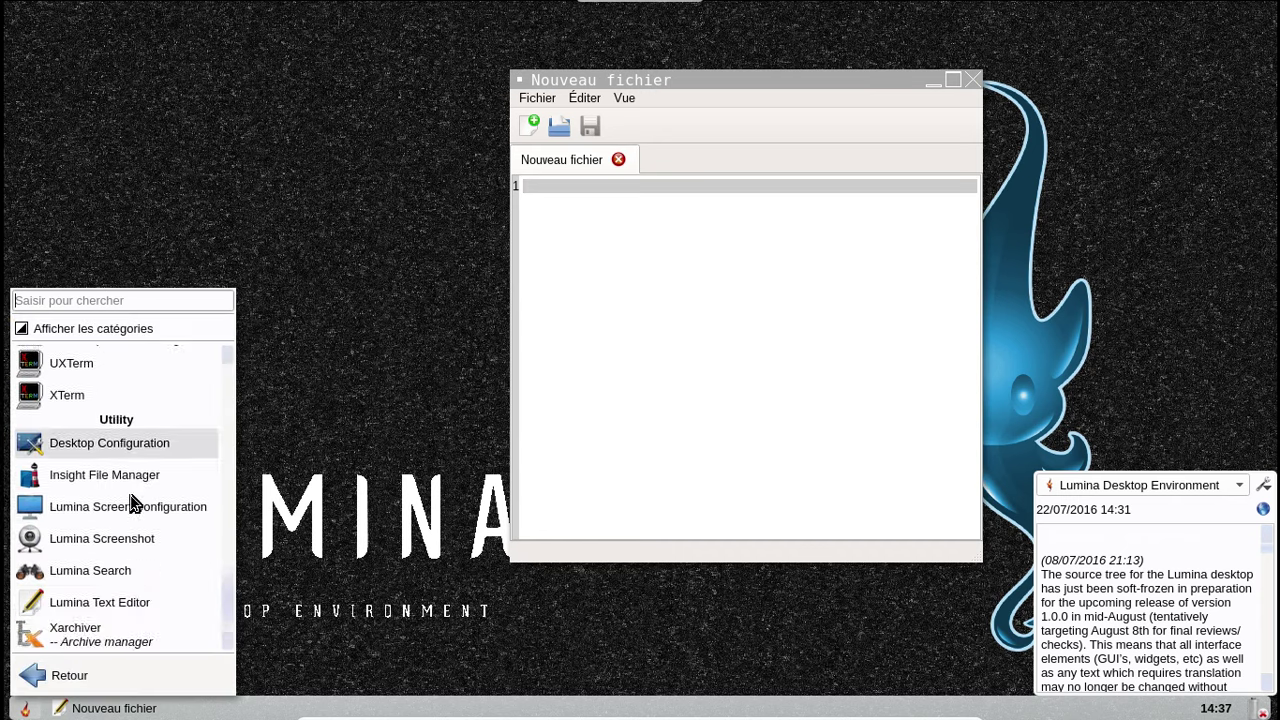
scroll(130, 500, up, 7)
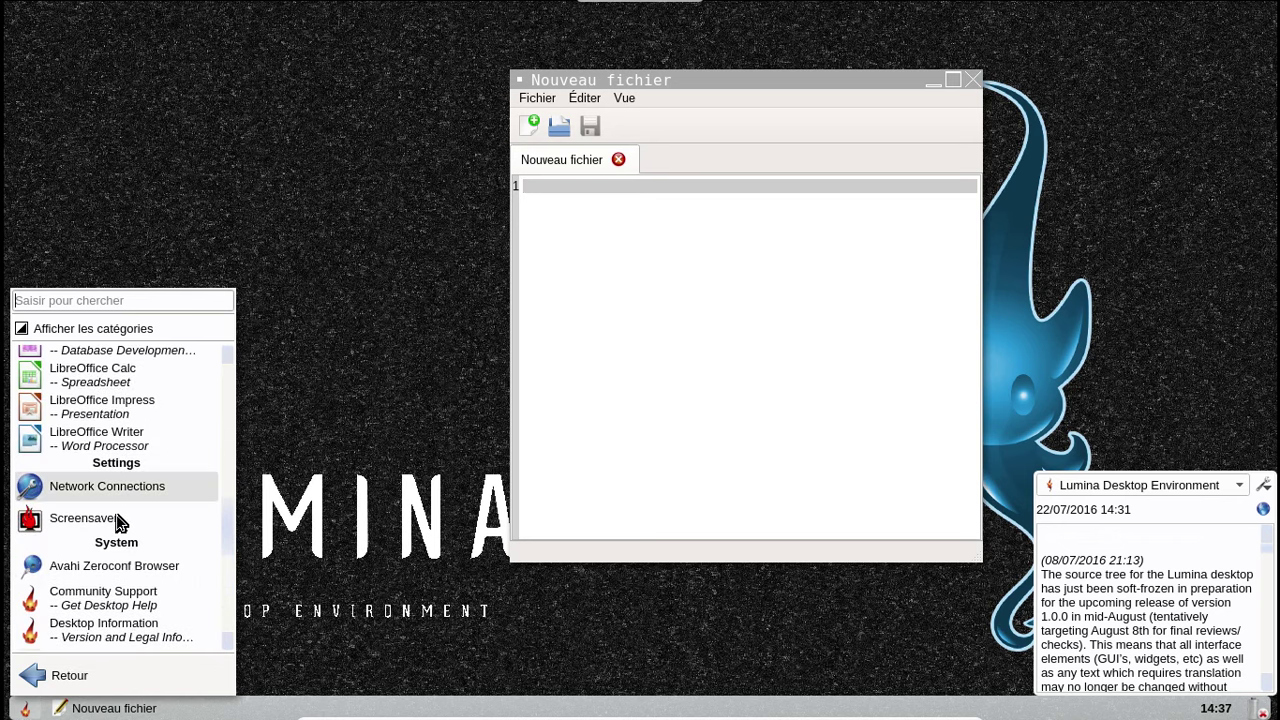
scroll(128, 487, up, 6)
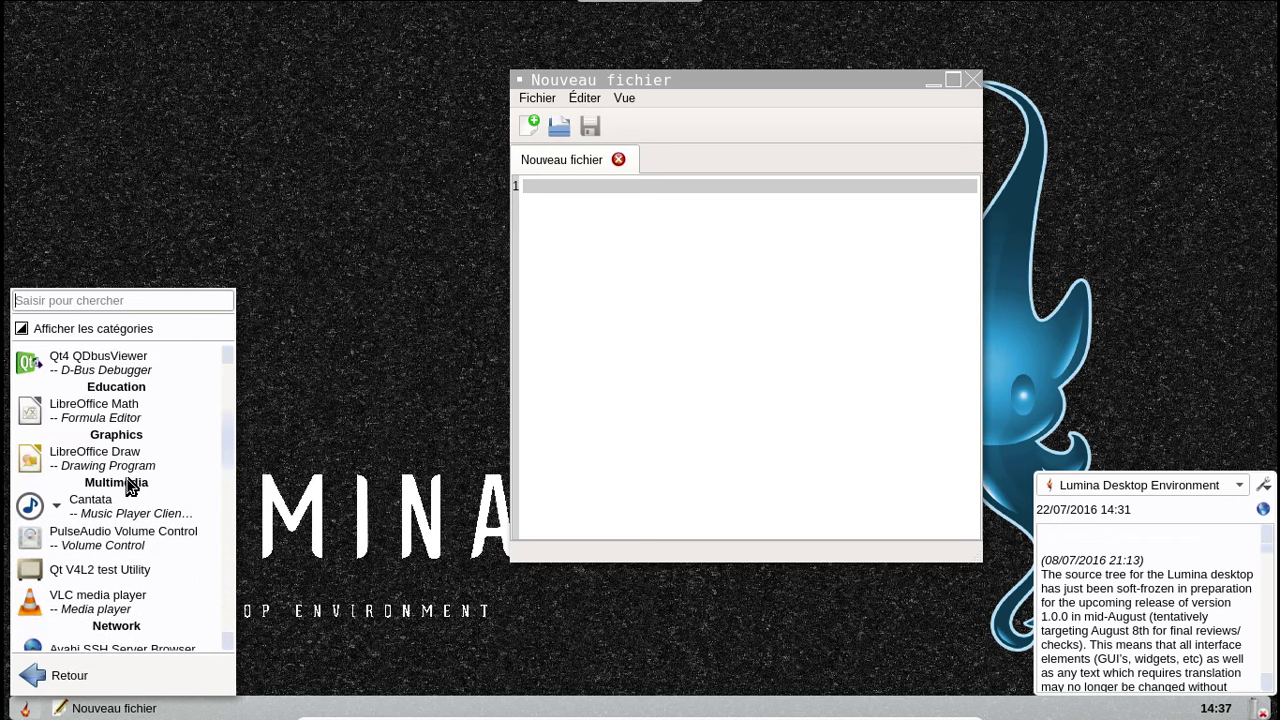
scroll(128, 487, up, 5)
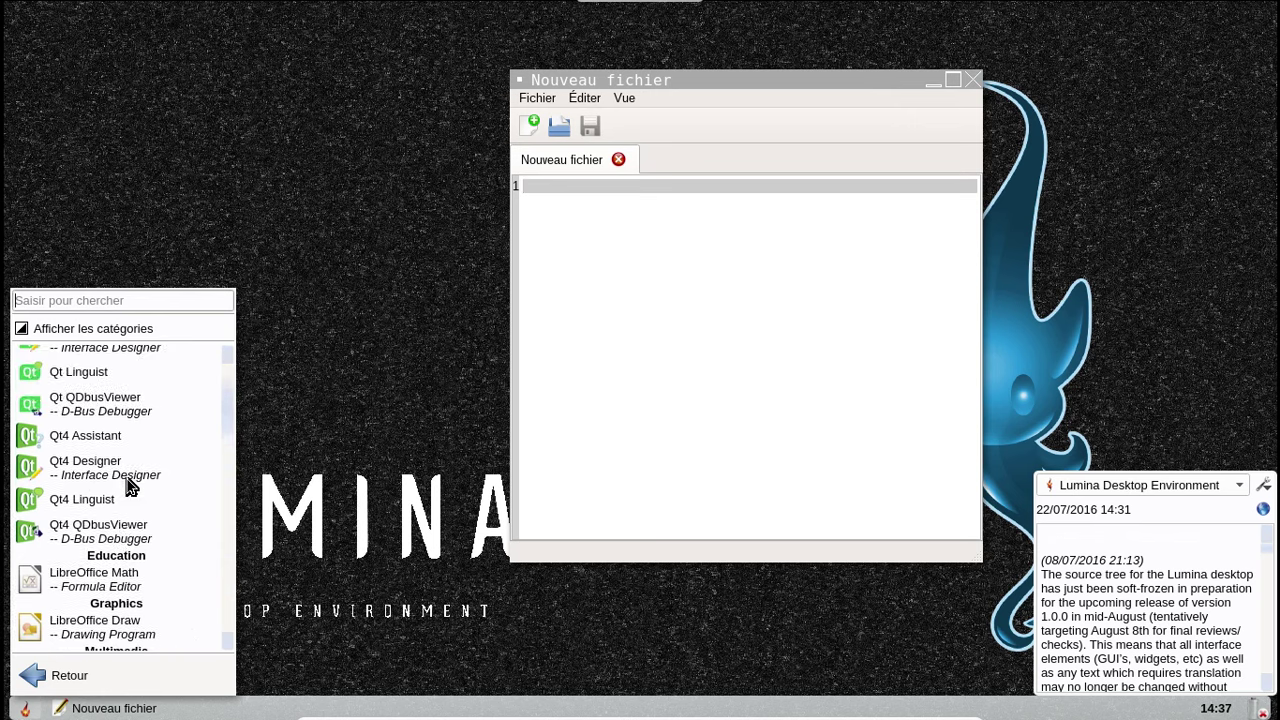
scroll(127, 479, down, 8)
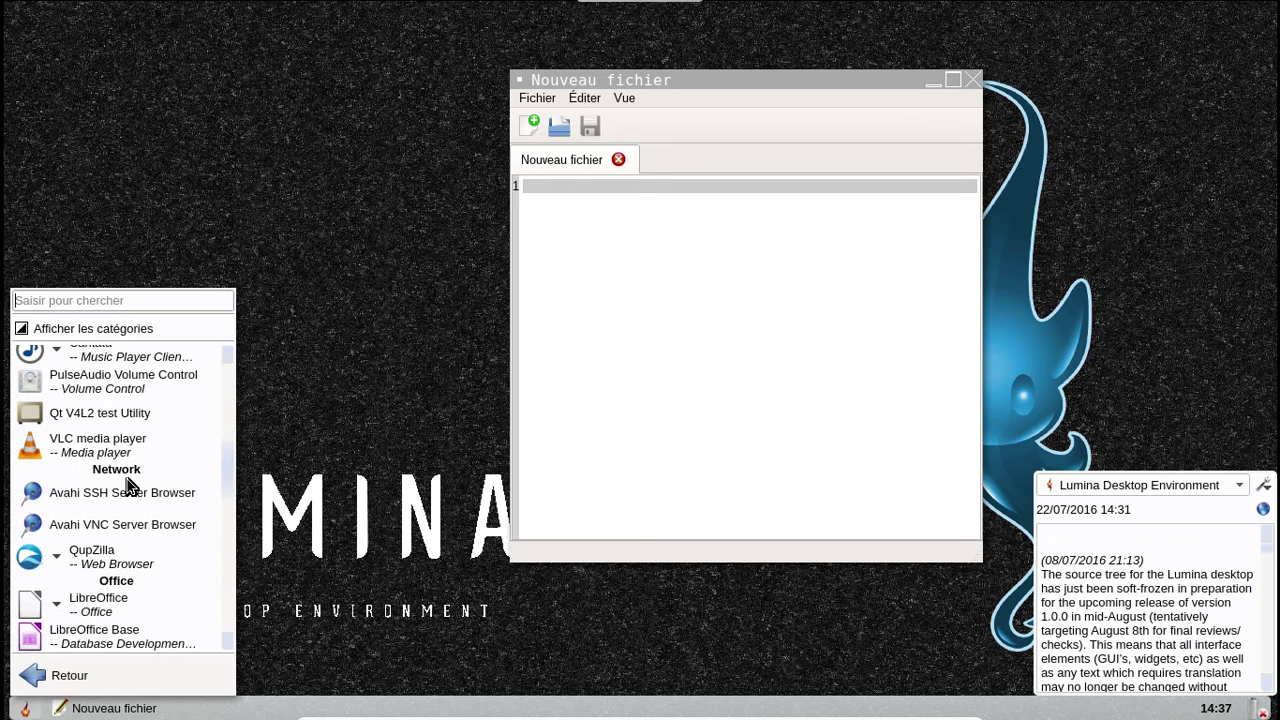
scroll(127, 484, down, 4)
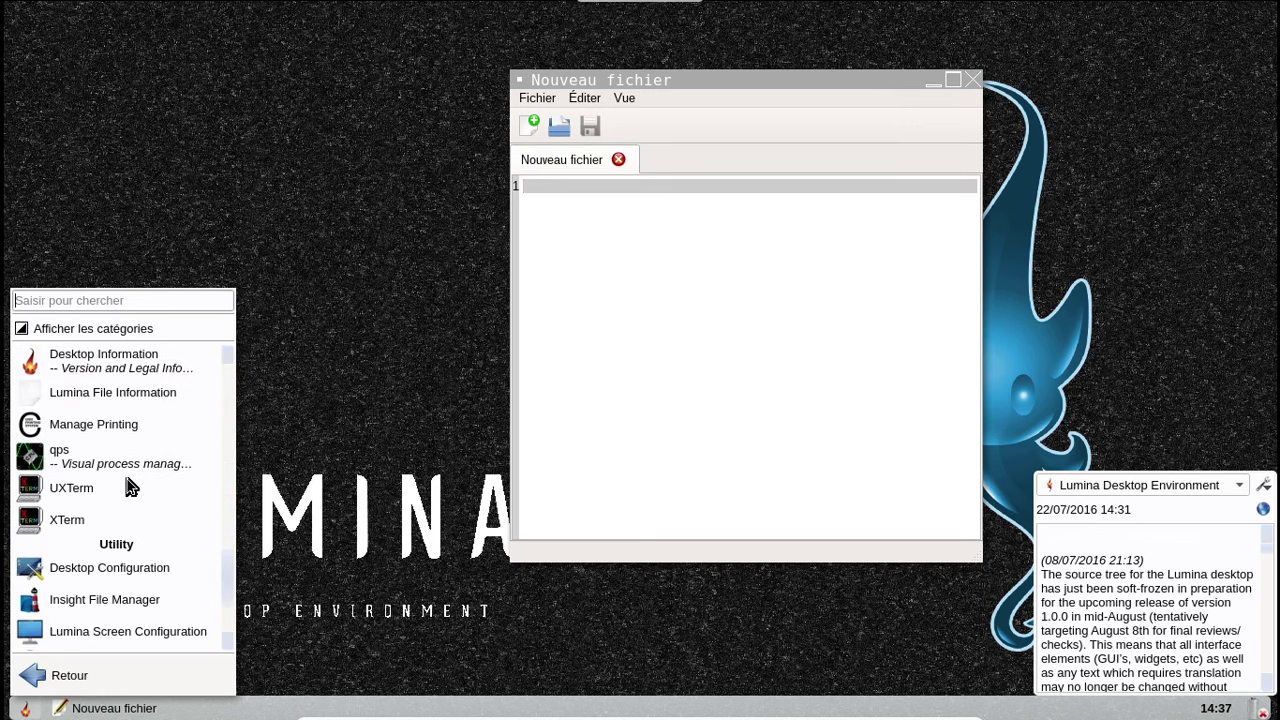
scroll(127, 479, down, 2)
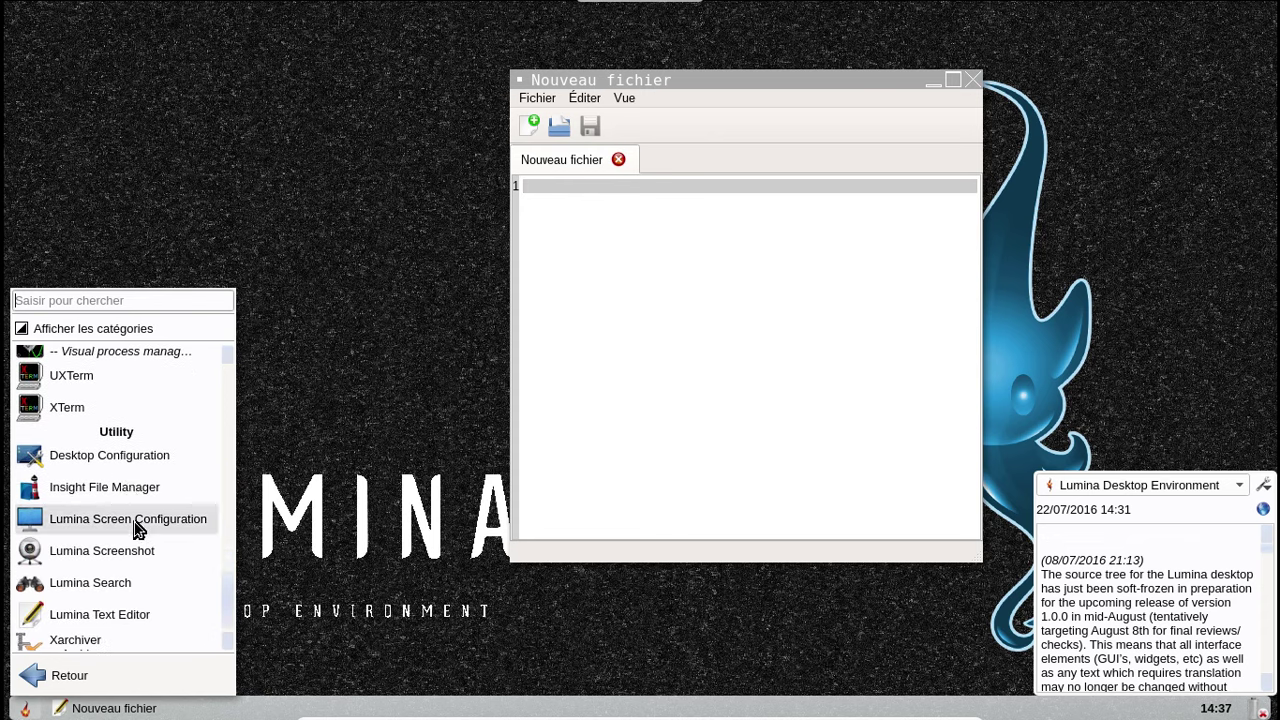
click(139, 556)
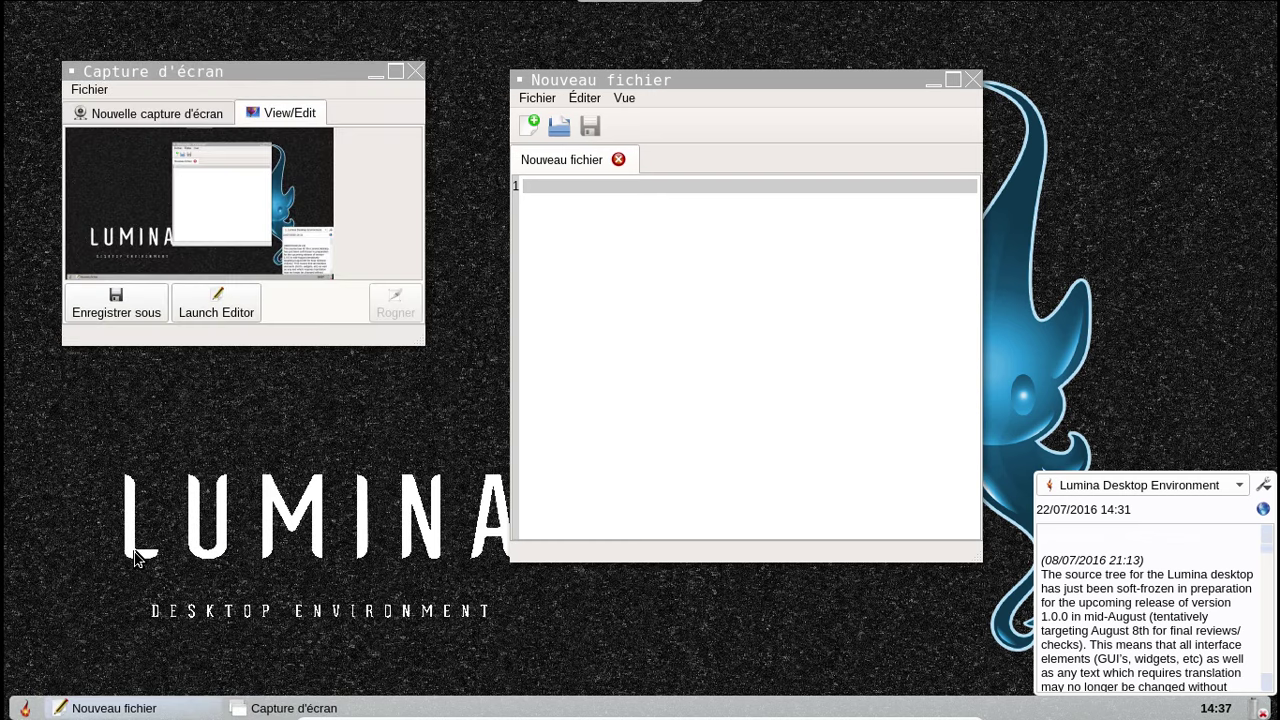
- Set up a new screenshot of the whole session with a delay of several seconds and start the capture
click(171, 117)
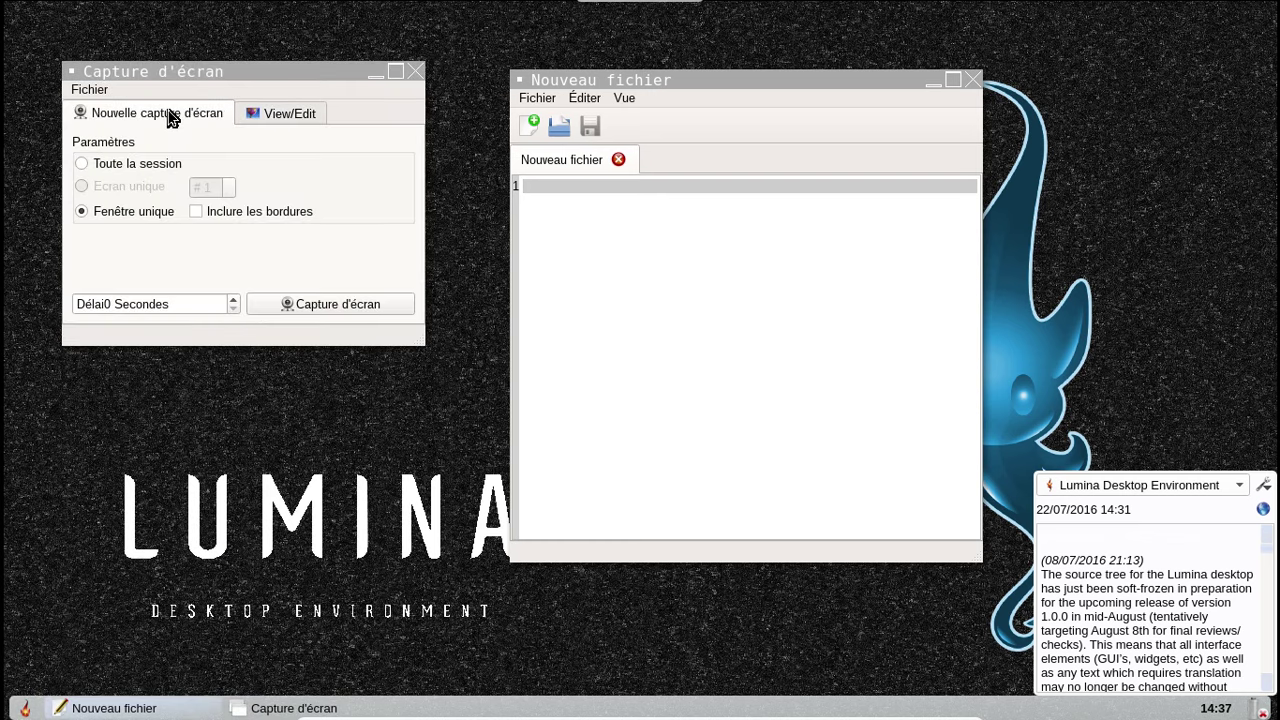
click(151, 166)
double_click(231, 300)
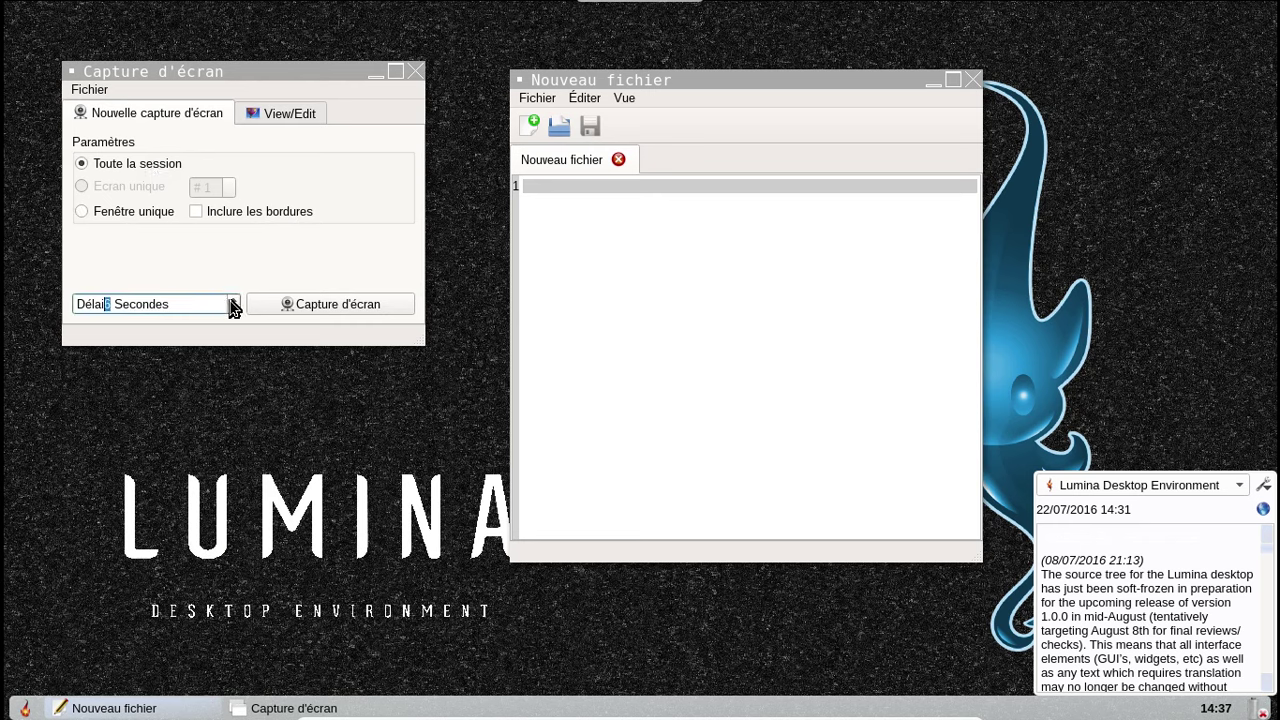
click(231, 300)
click(231, 300)
click(231, 300)
click(288, 309)
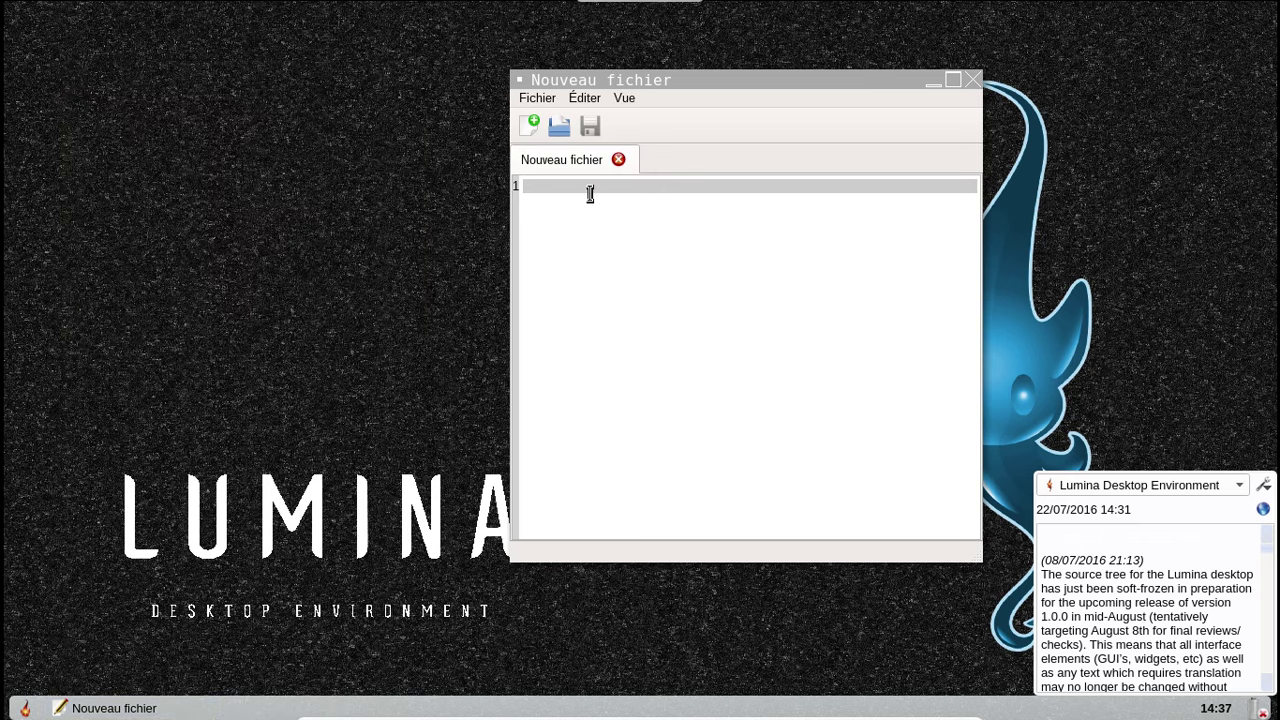
- Write "Un texte édité sous Lumina" in the text editor's new file
text(Un texte éd)
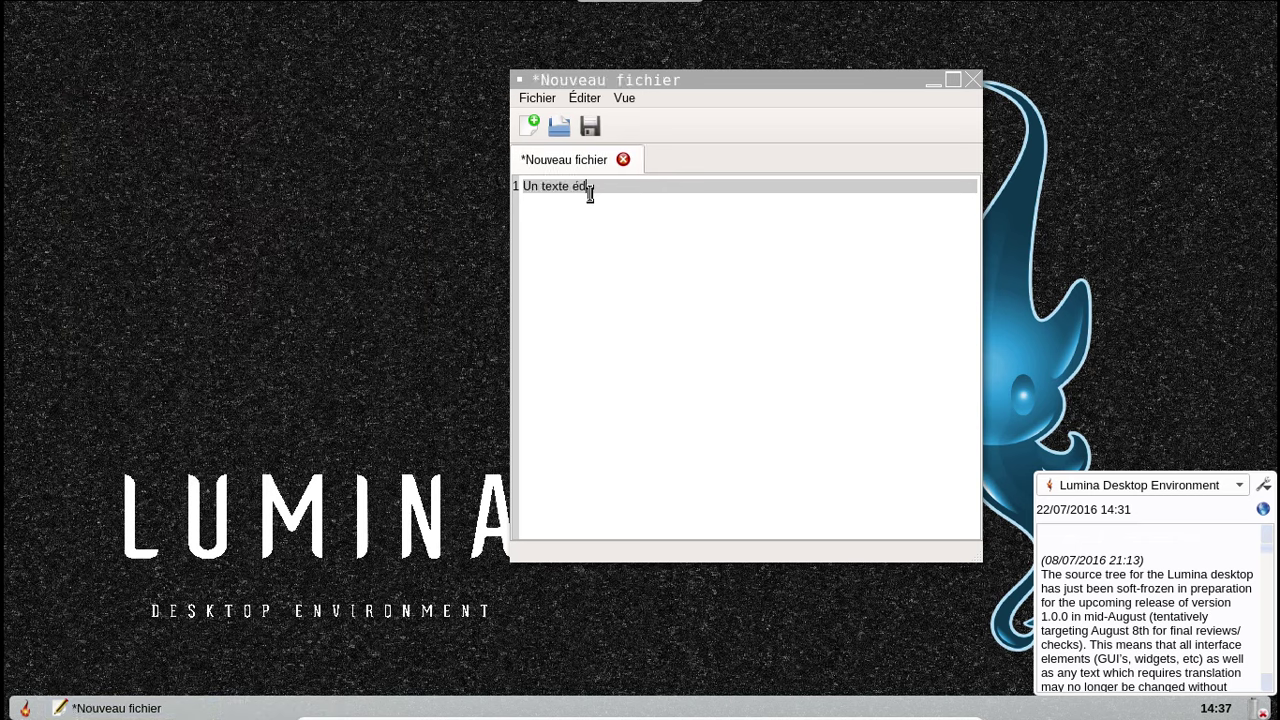
text(ité sous )
text(Ll)
text(umina)
key(Print)
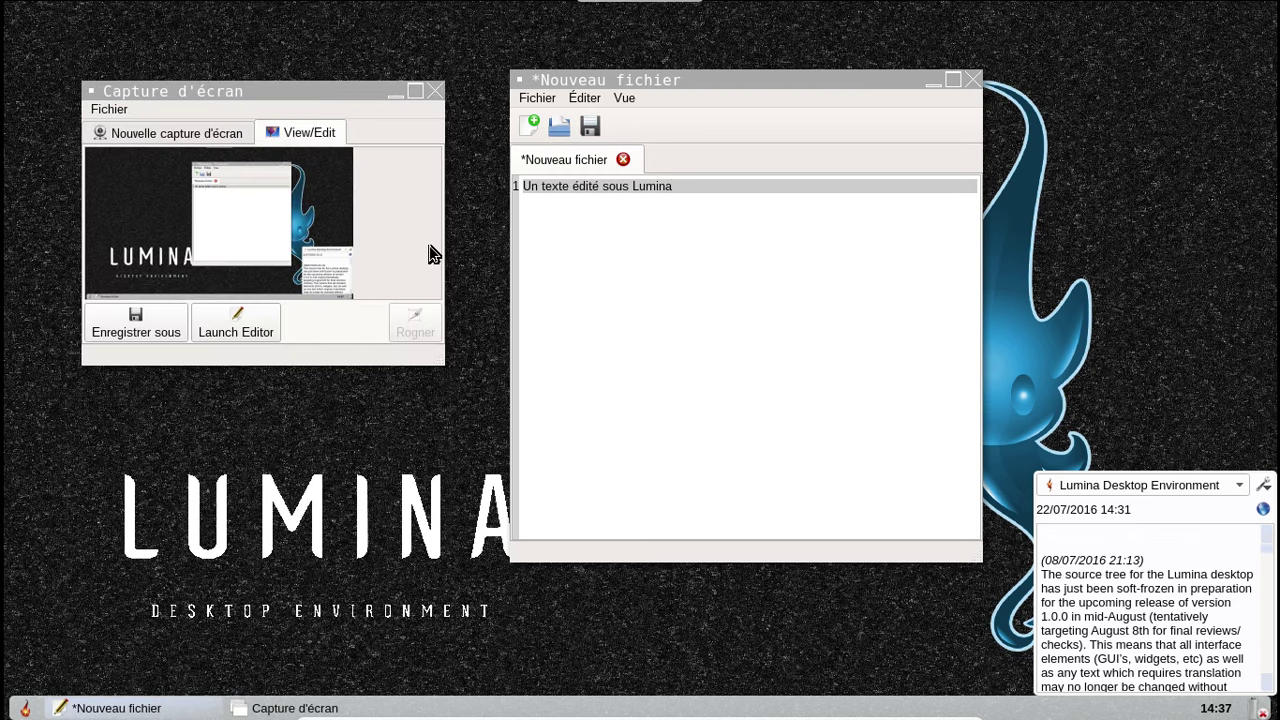
- Save the captured screenshot as PNG file 001 in the home folder and close the screenshot tool
click(170, 332)
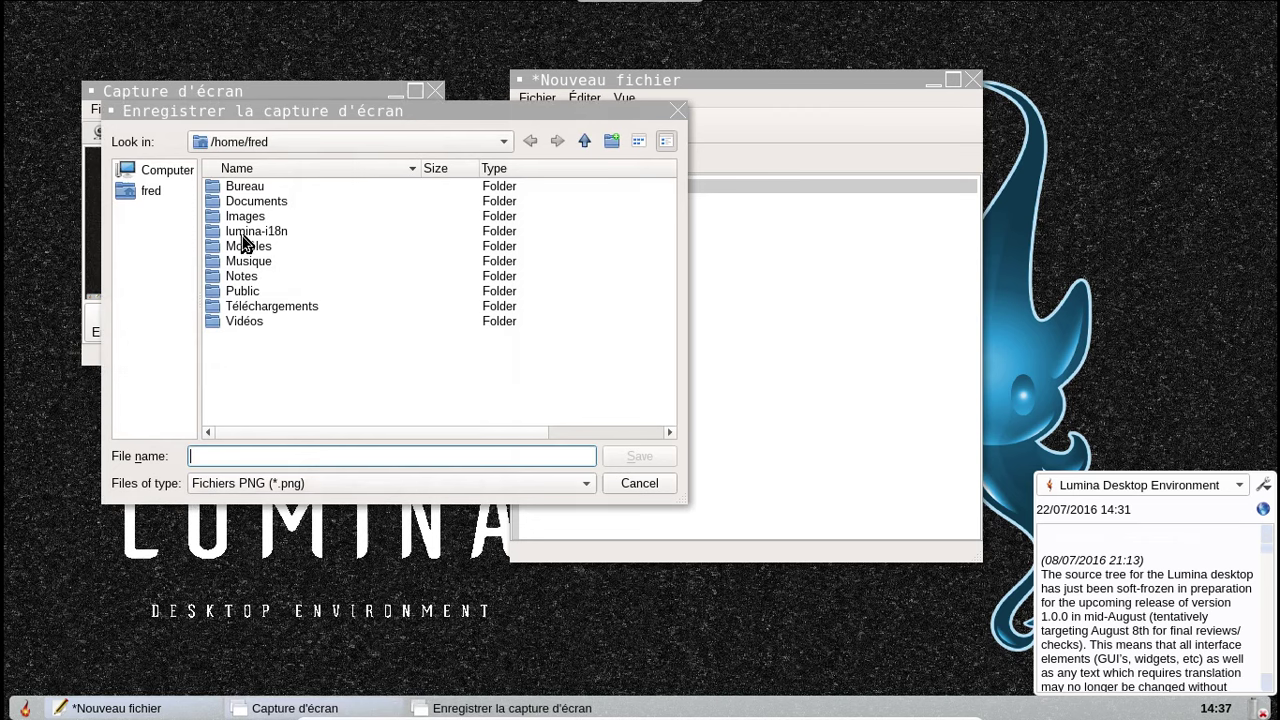
text(001)
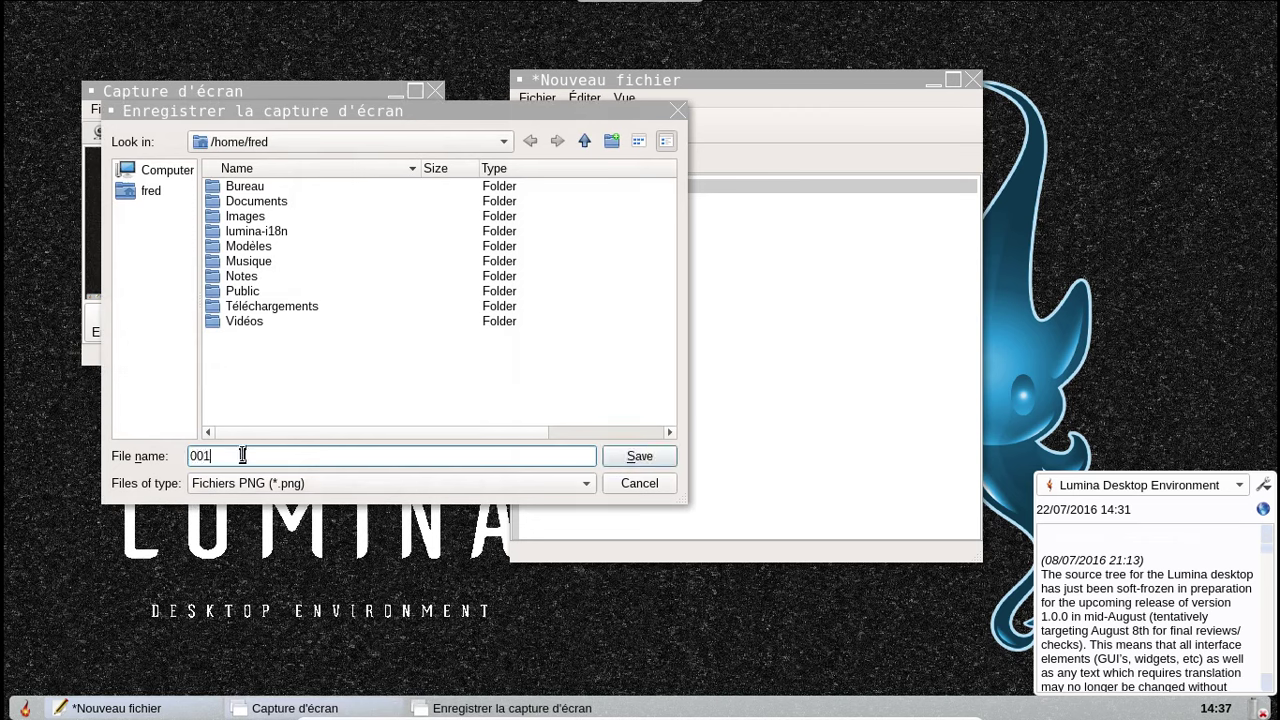
click(639, 456)
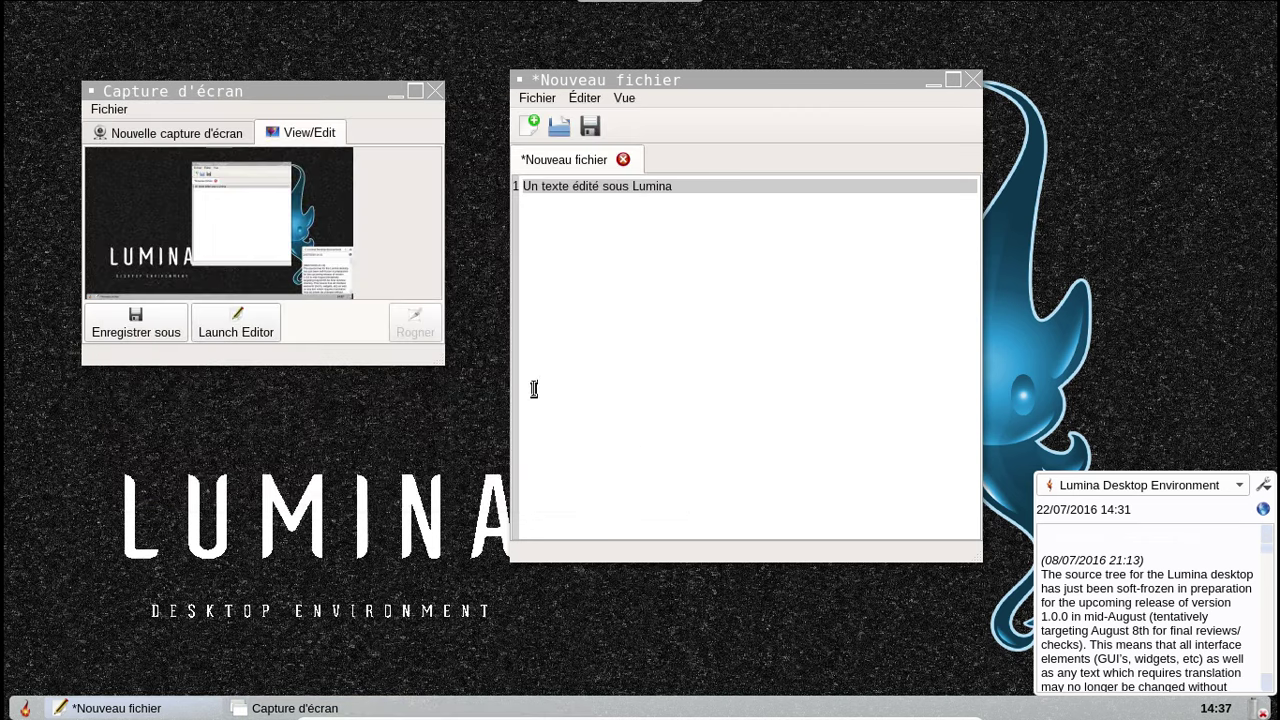
click(436, 92)
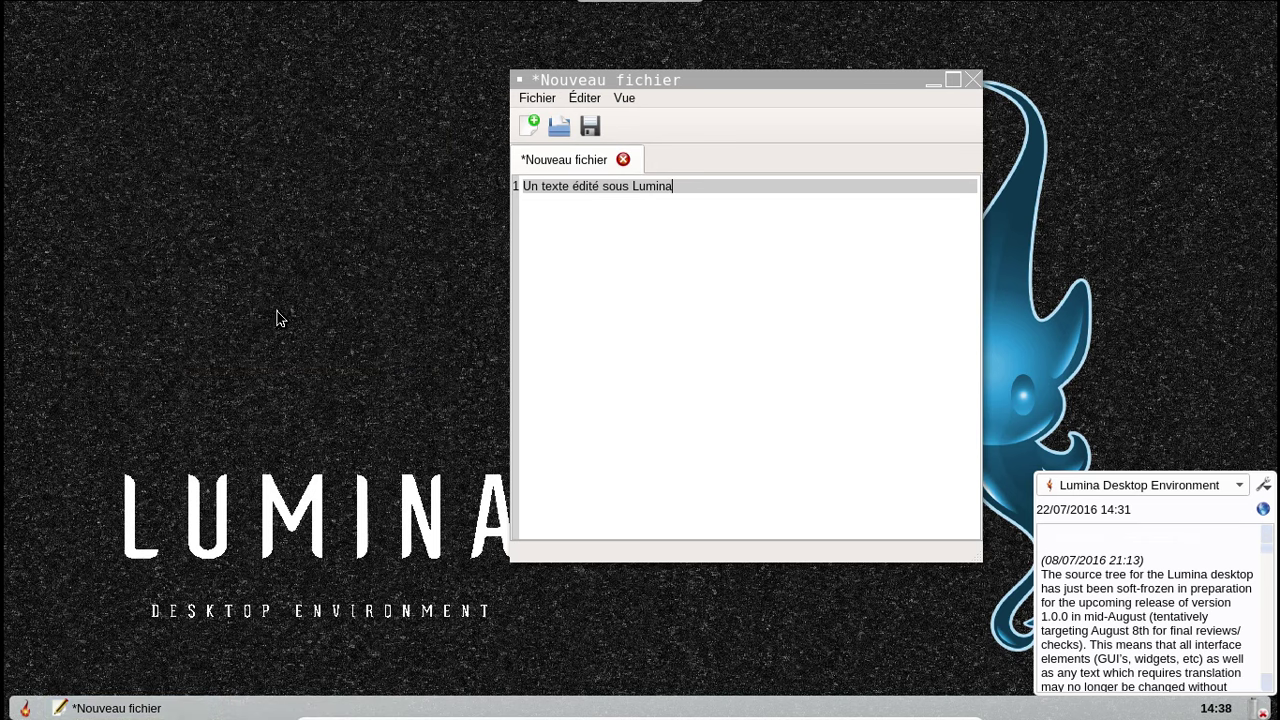
click(38, 708)
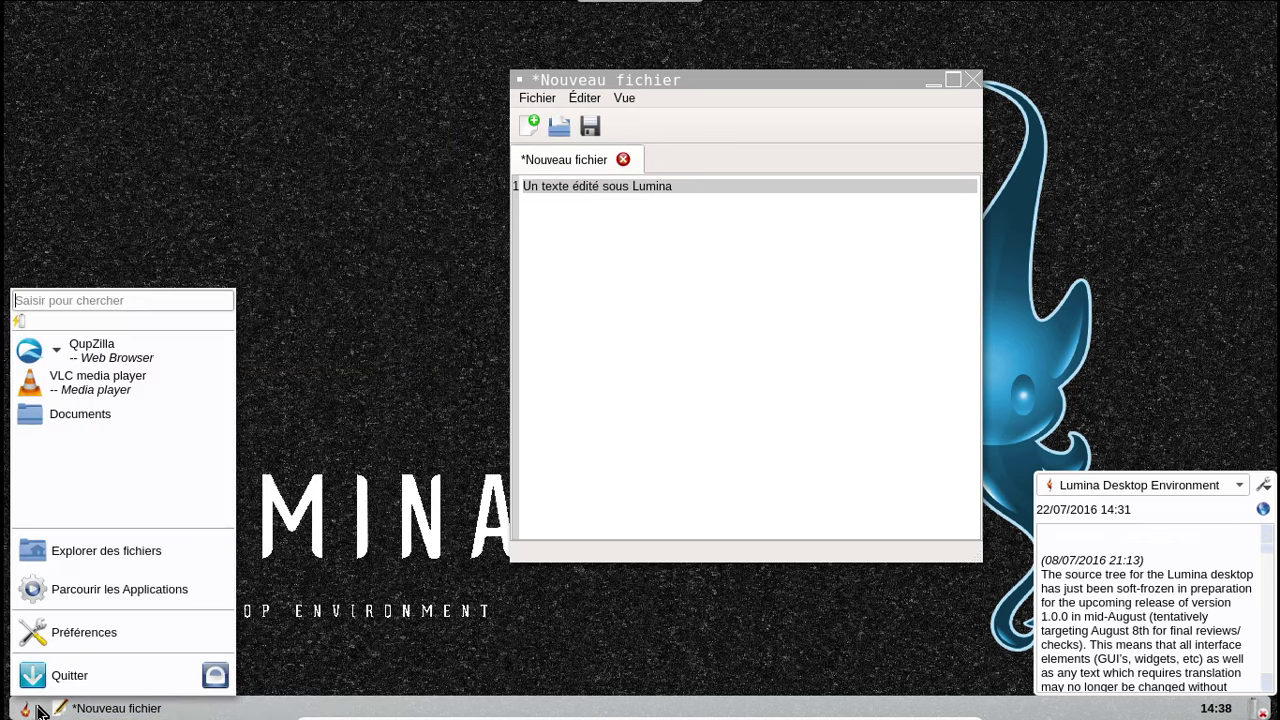
click(118, 553)
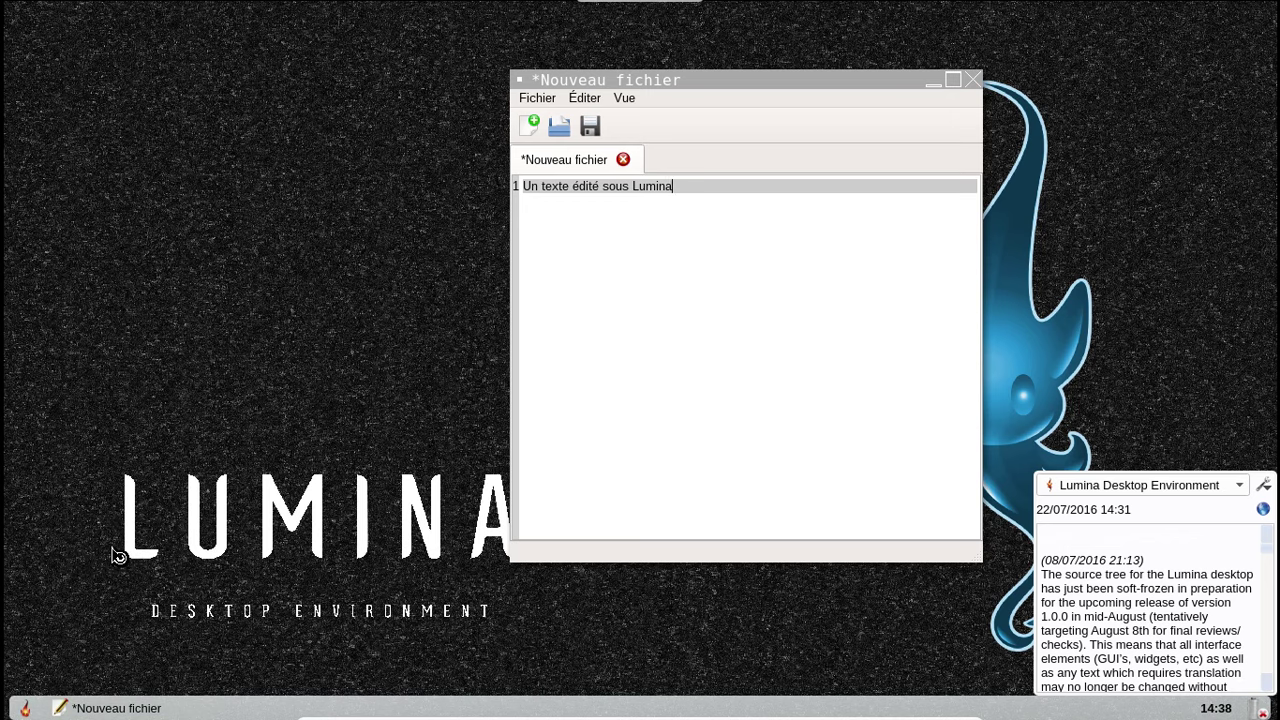
click(222, 298)
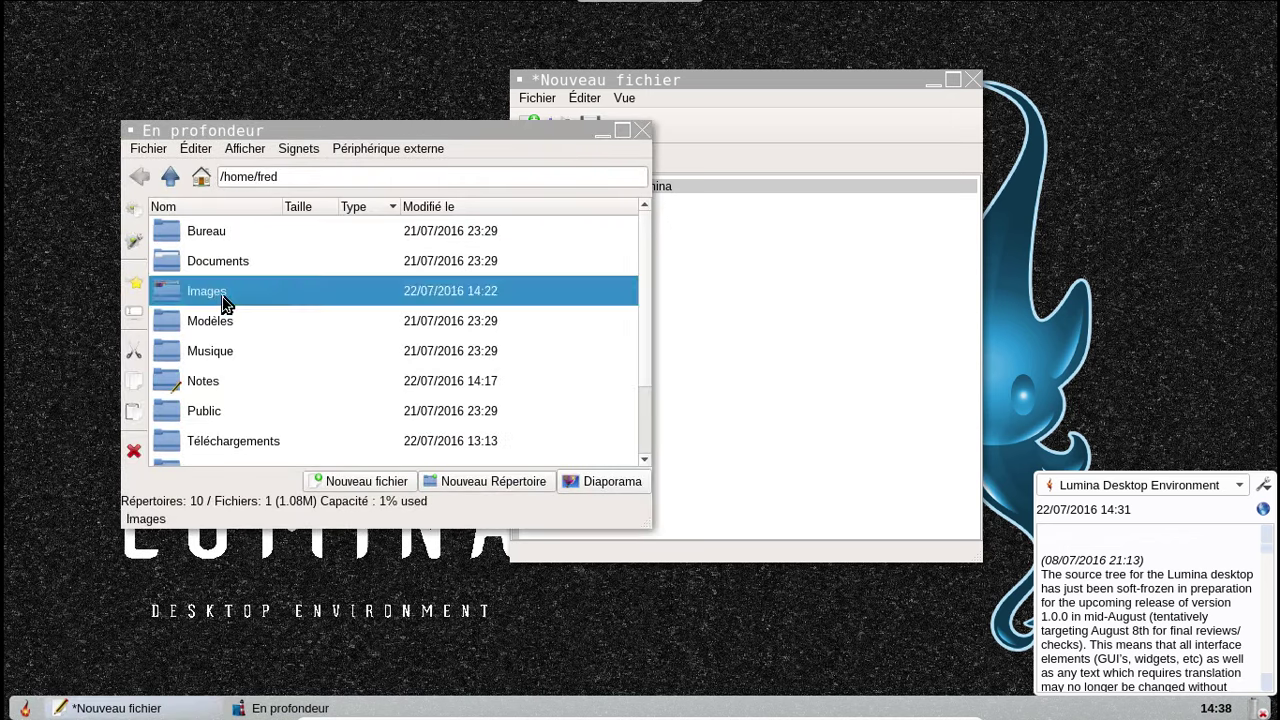
double_click(222, 298)
click(248, 236)
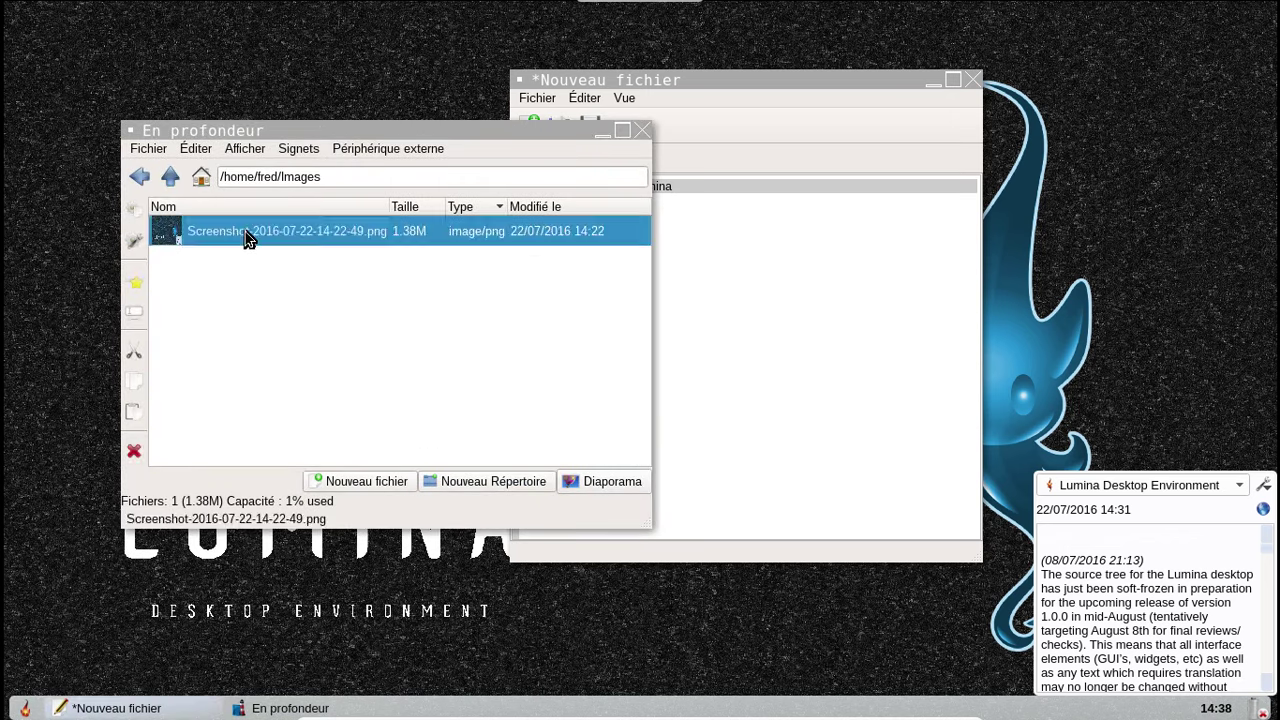
click(605, 483)
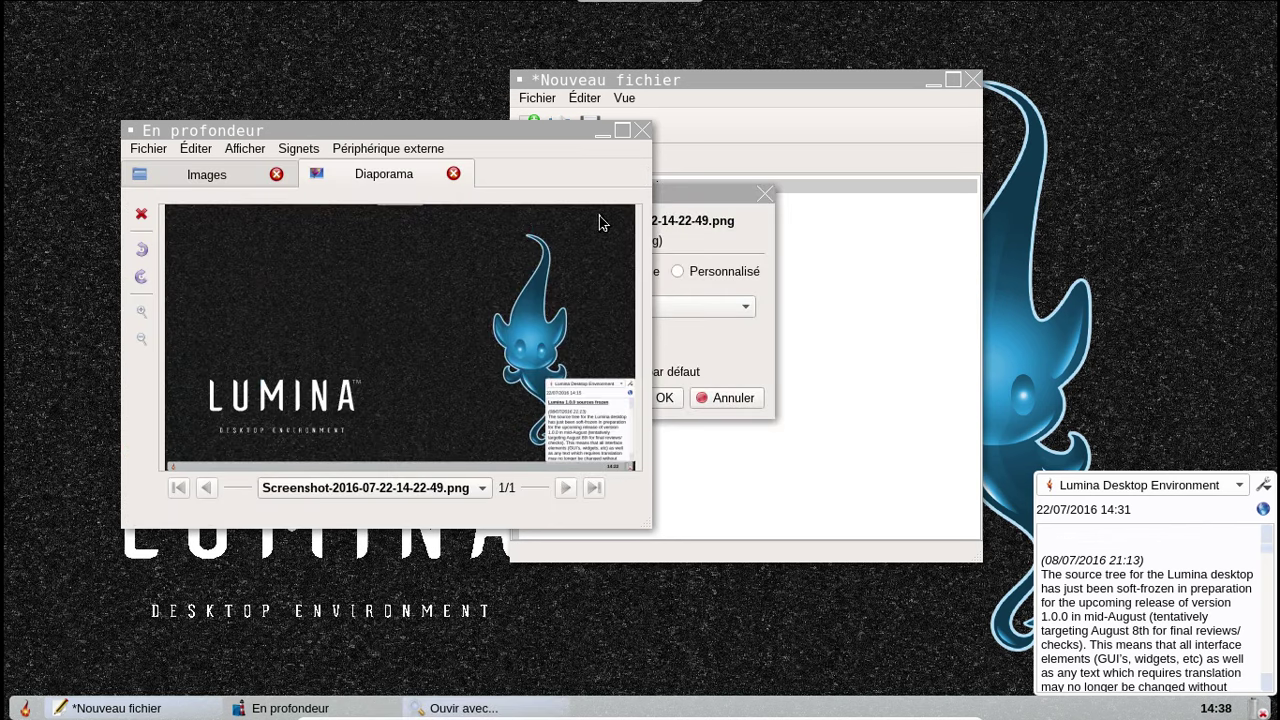
click(677, 204)
click(731, 307)
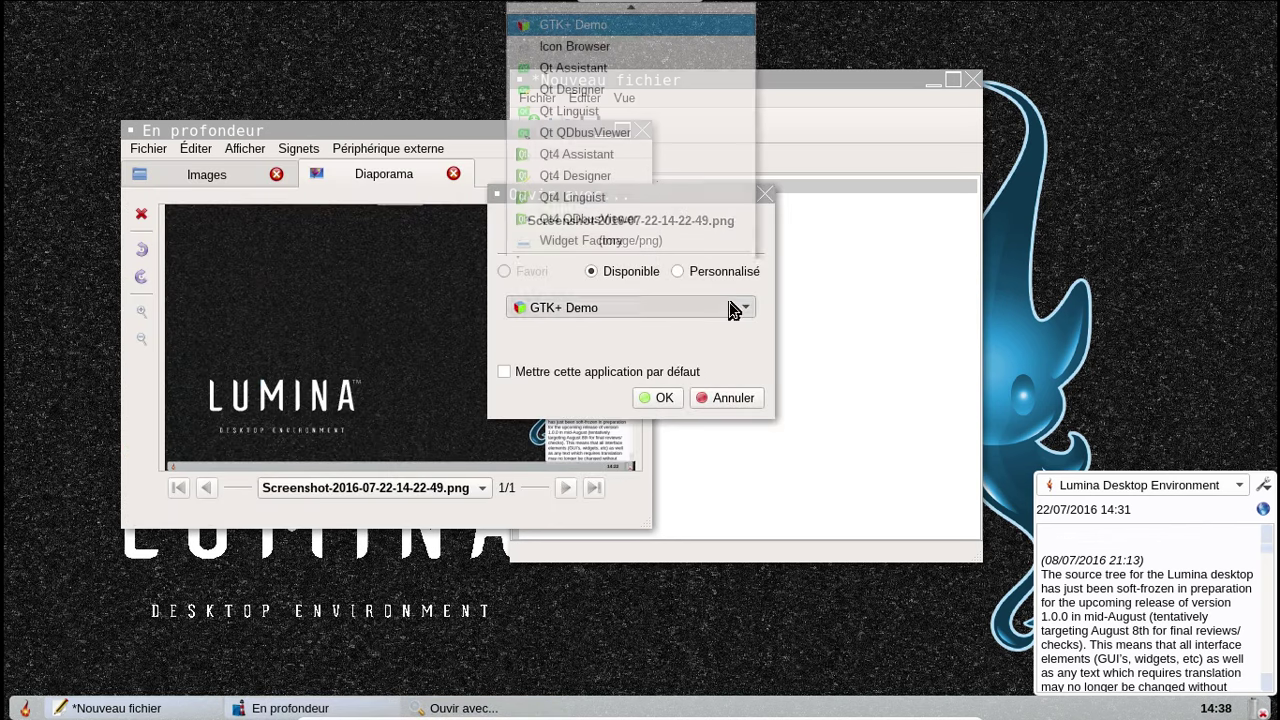
click(731, 311)
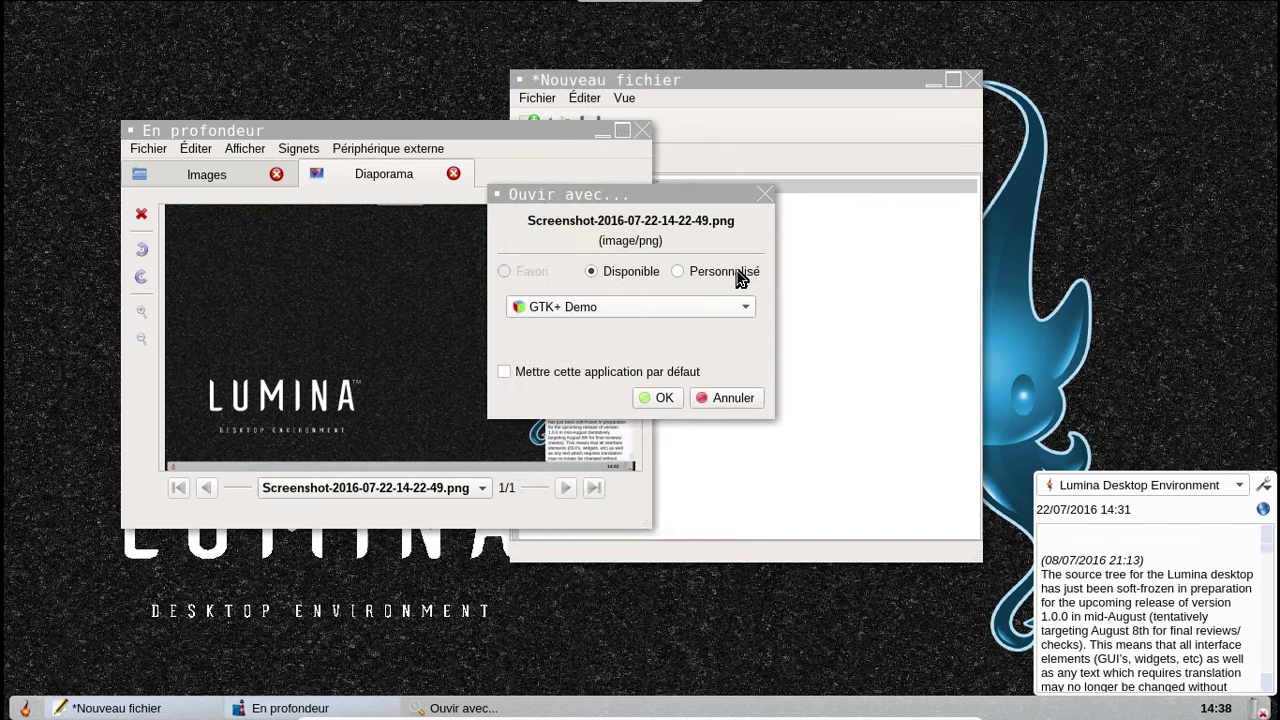
click(765, 196)
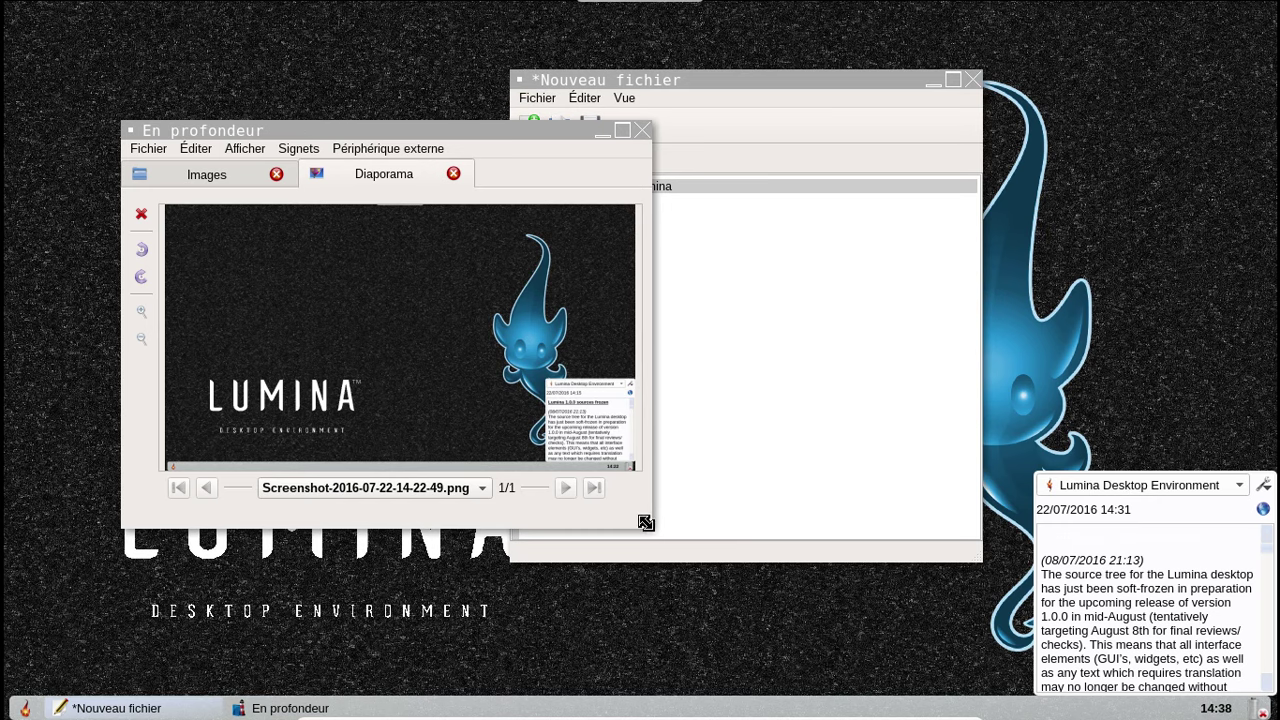
- Enlarge the file manager window, and zoom the slideshow image in and back out
drag(645, 523, 937, 653)
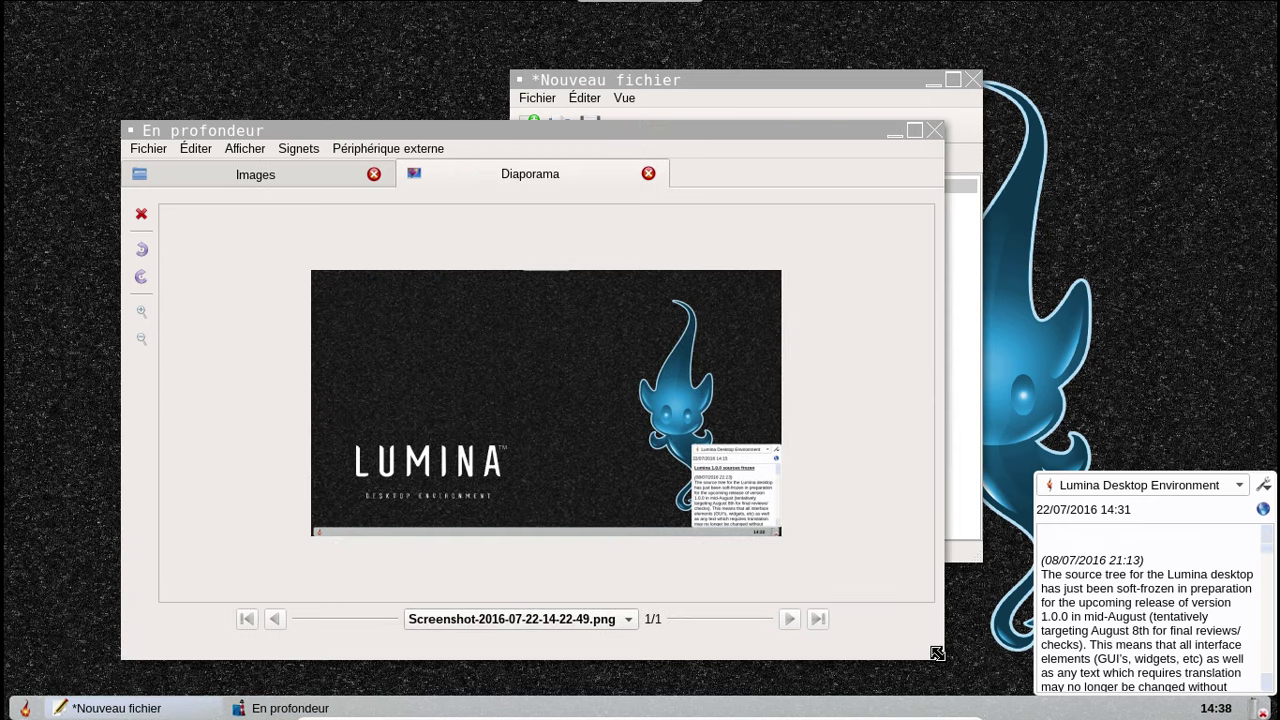
click(623, 622)
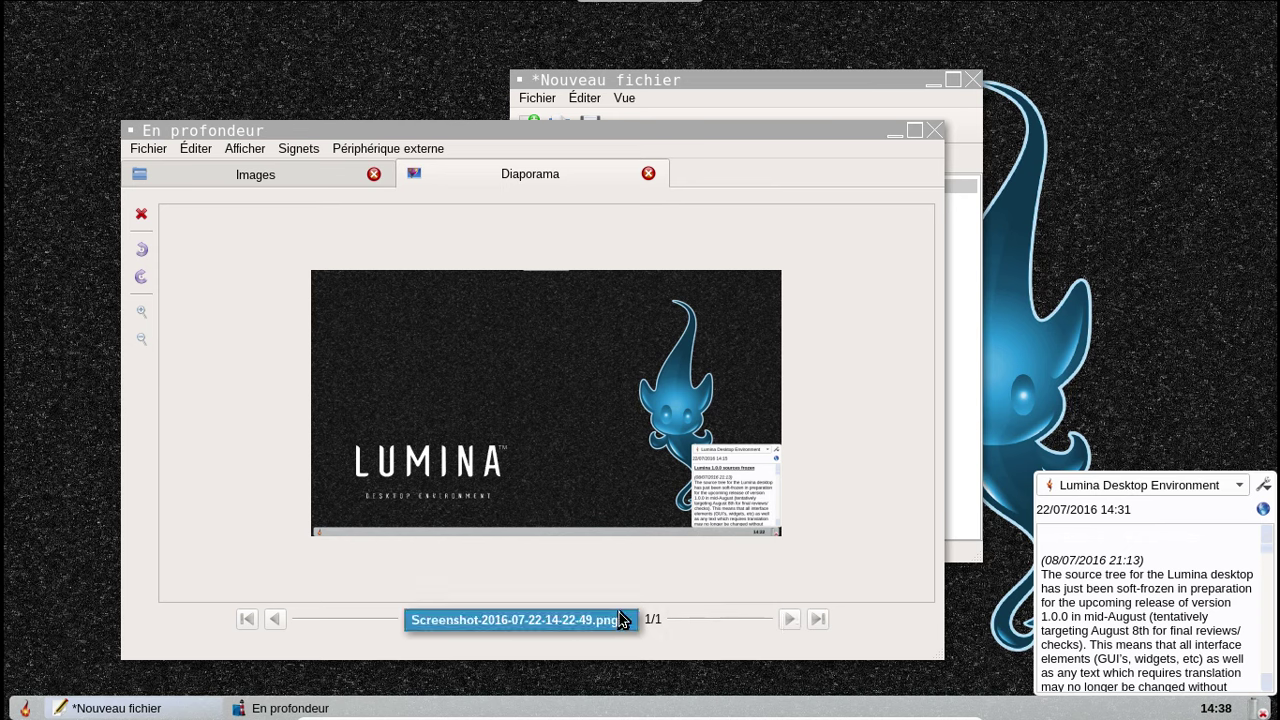
click(143, 317)
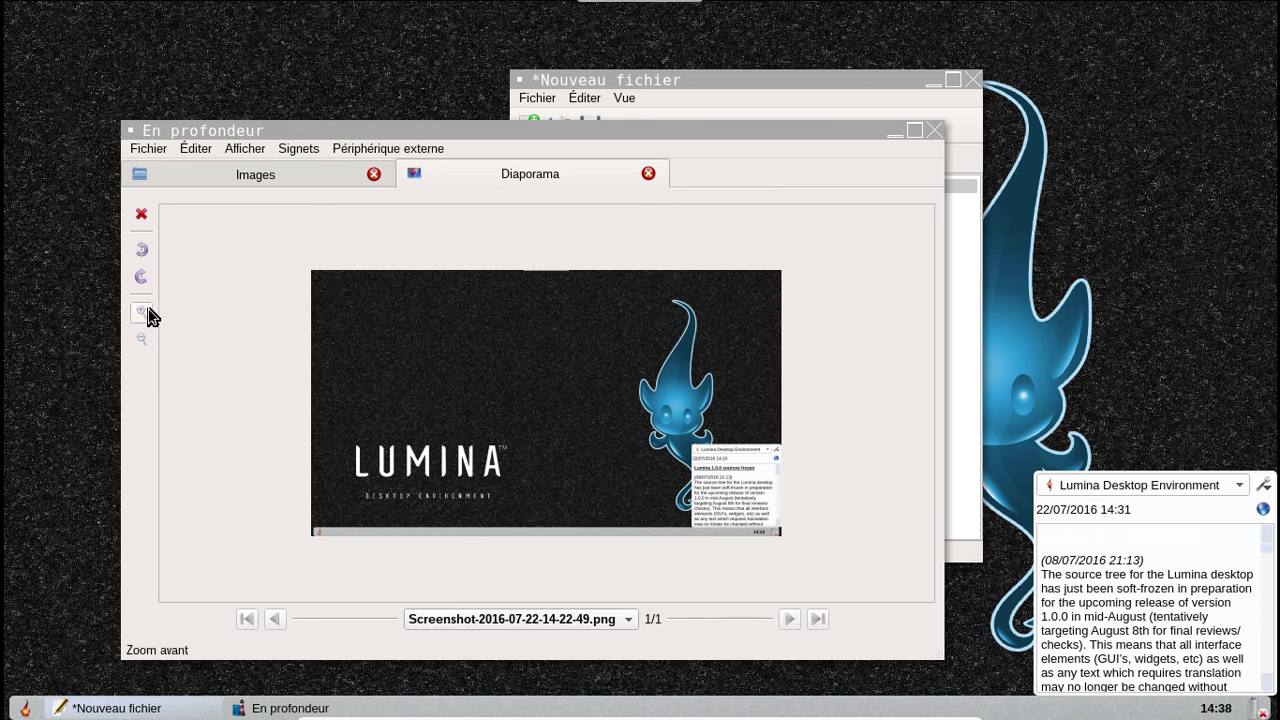
click(147, 316)
click(147, 316)
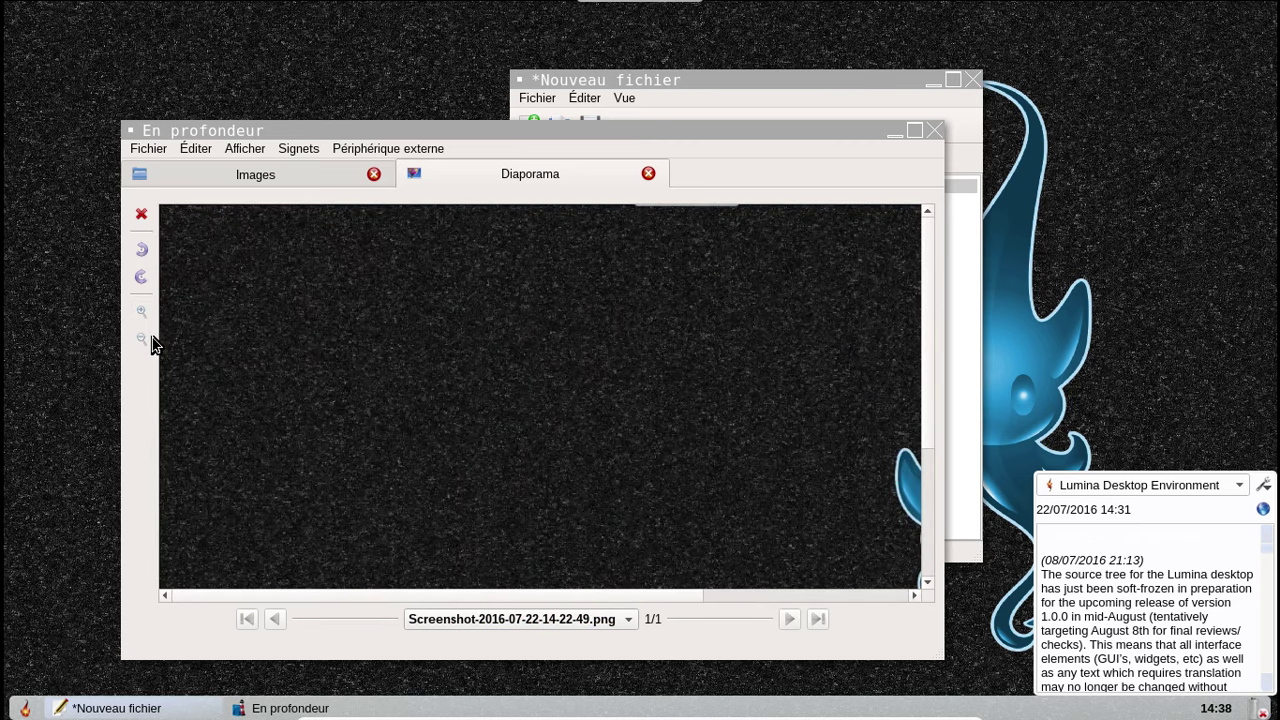
click(141, 339)
click(140, 339)
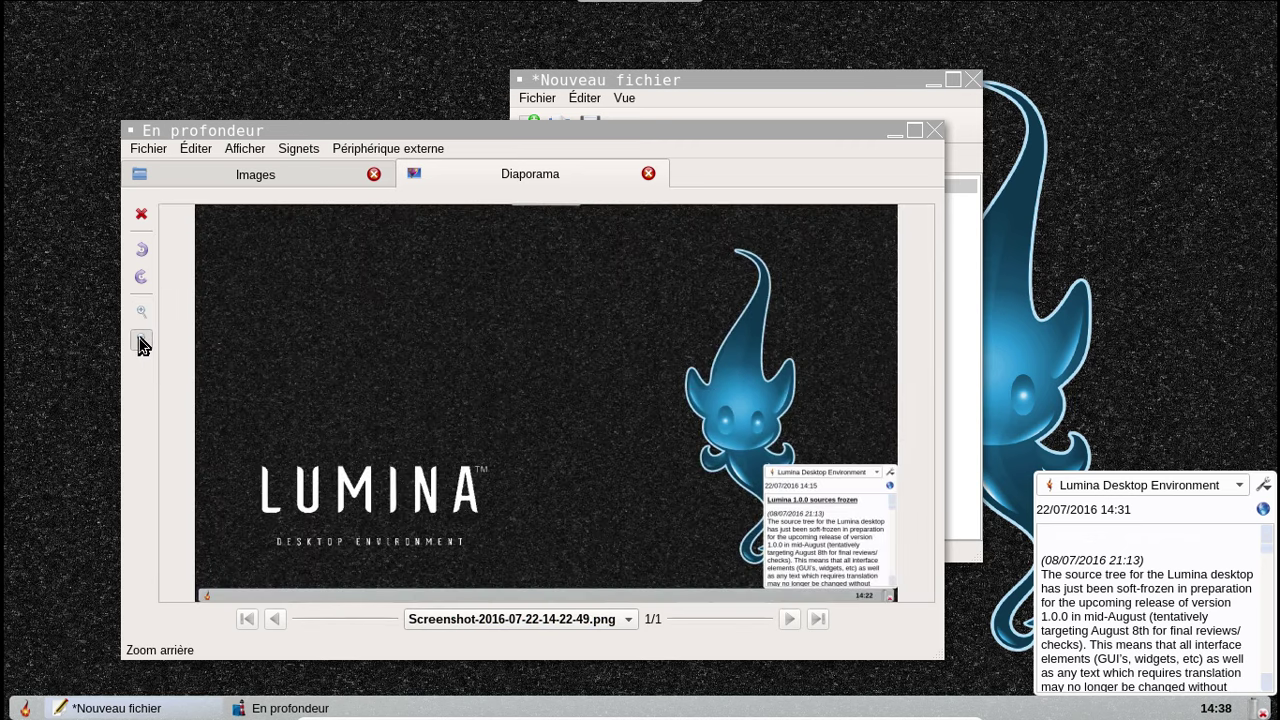
click(140, 342)
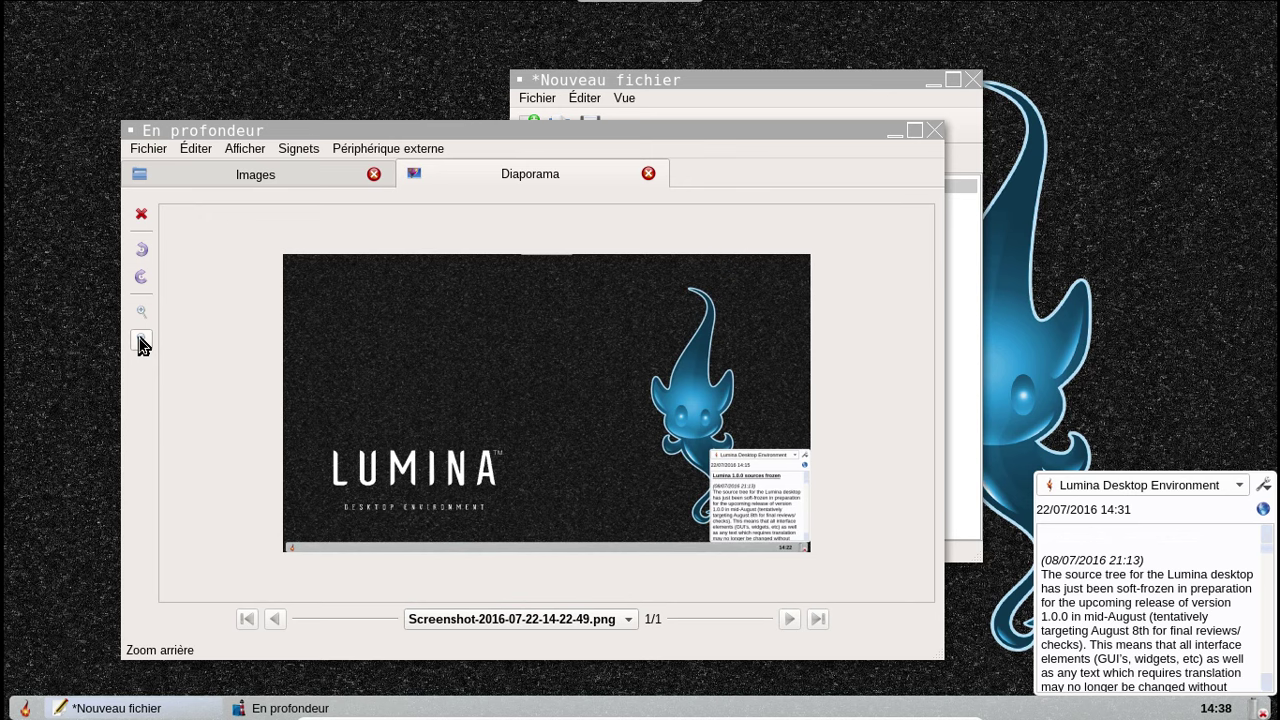
click(140, 342)
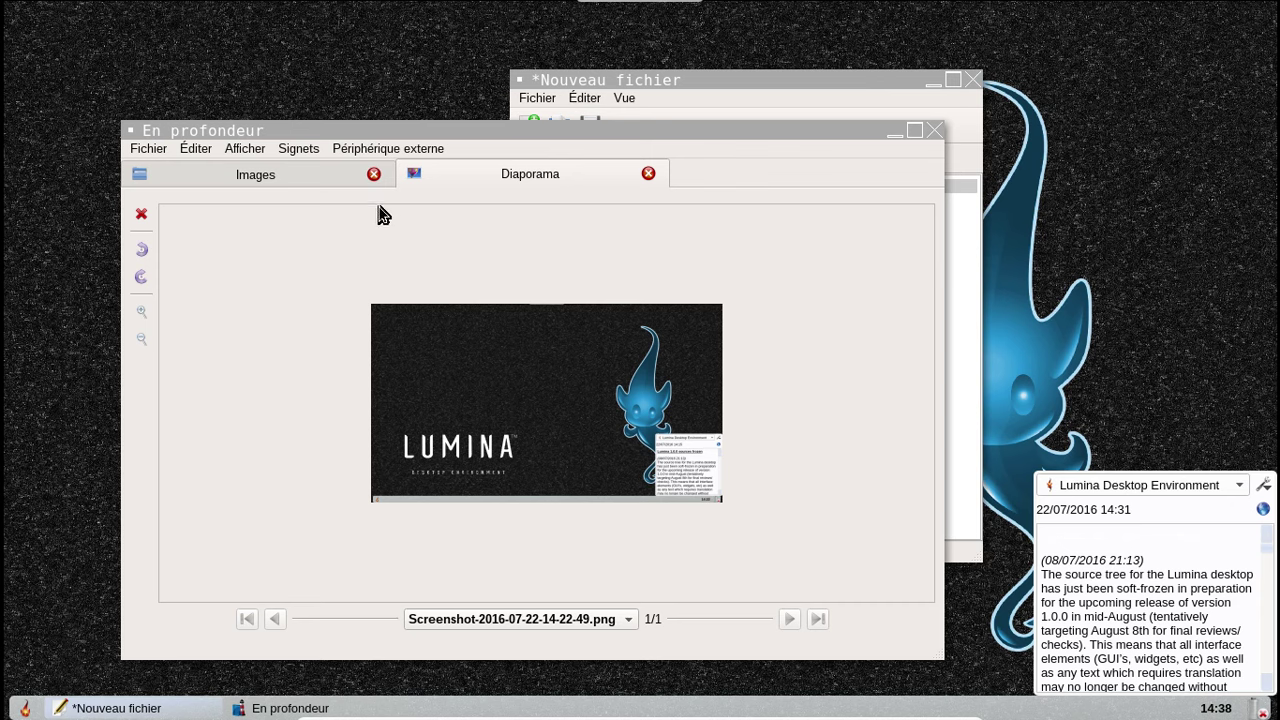
- Close the file manager and text editor, and open a new file manager window on the home folder
click(304, 171)
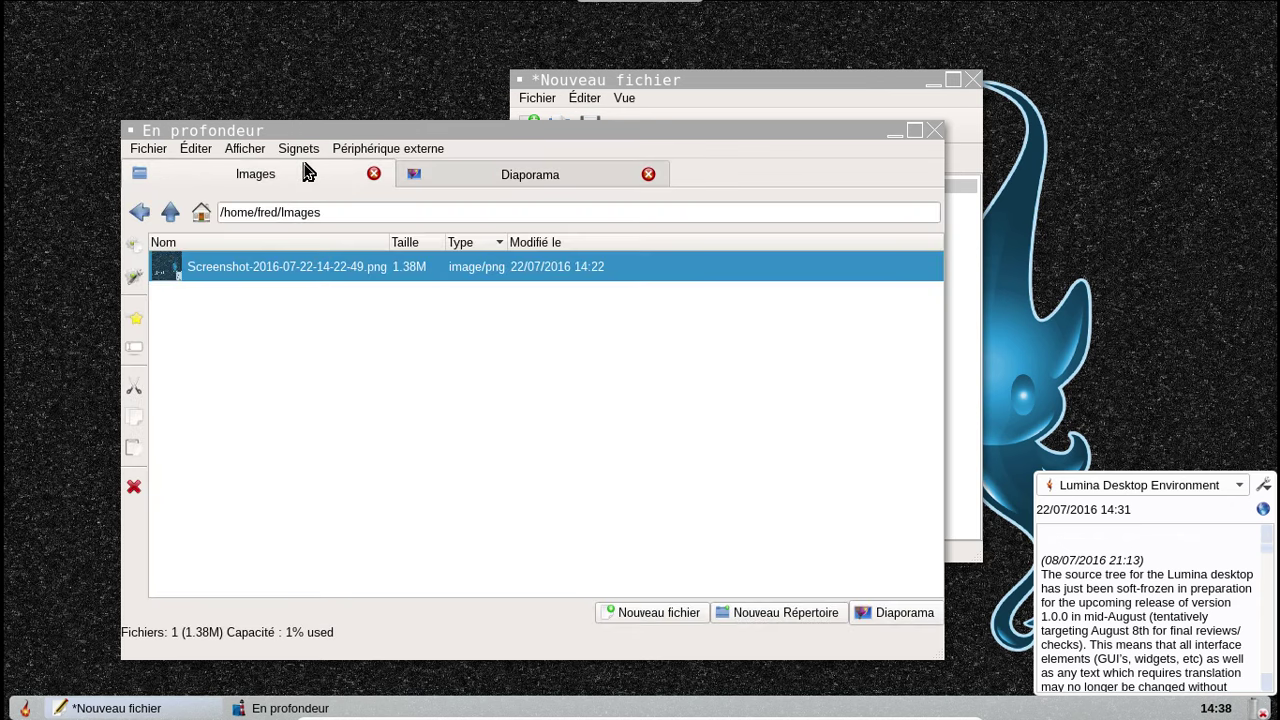
click(928, 130)
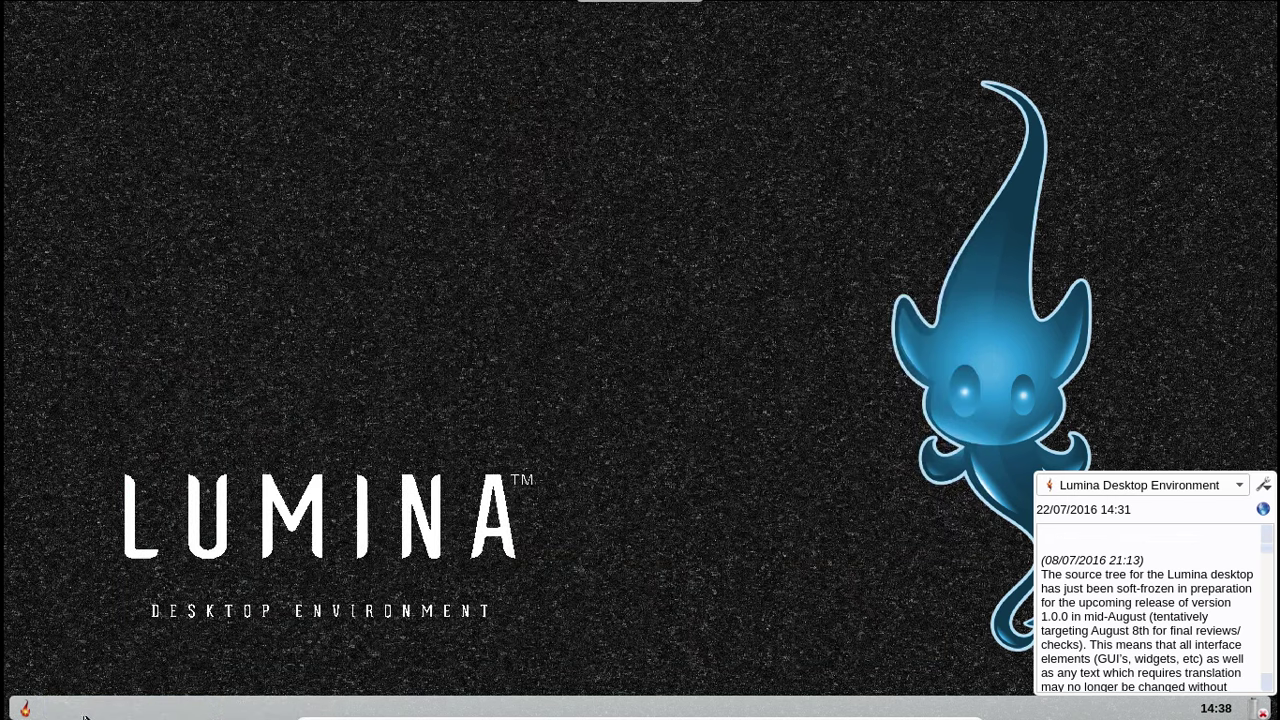
click(28, 709)
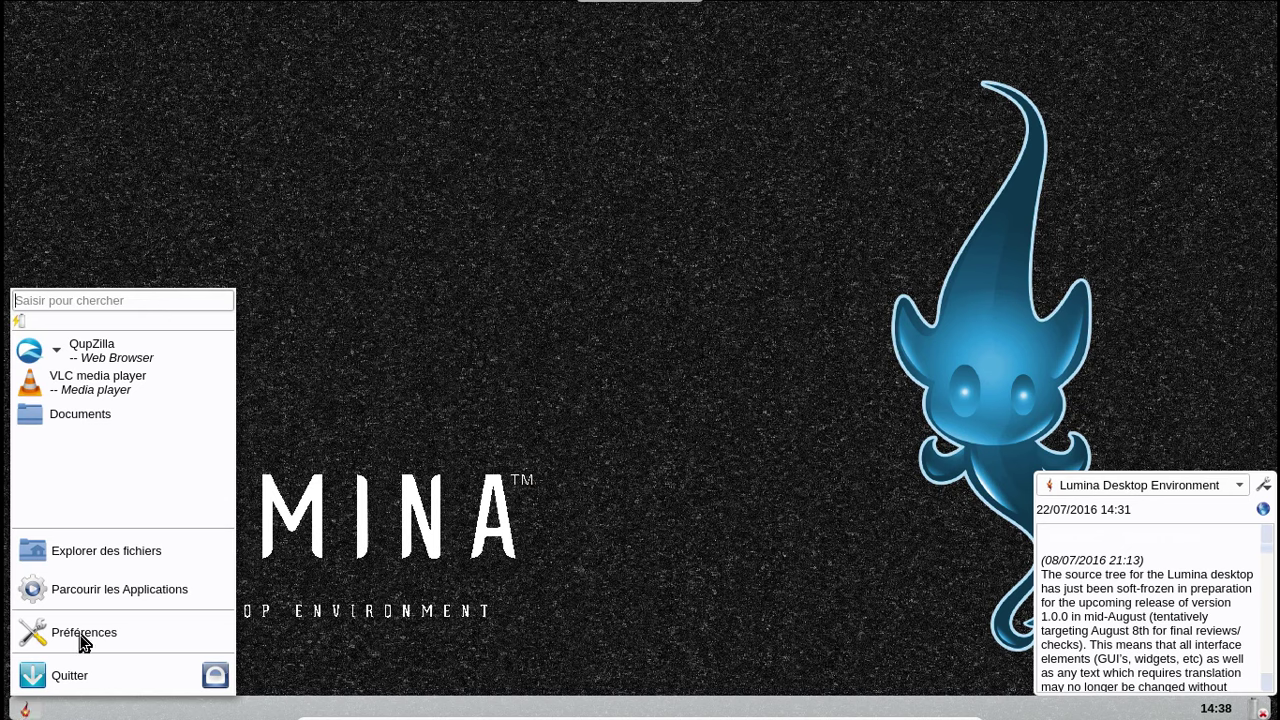
click(84, 641)
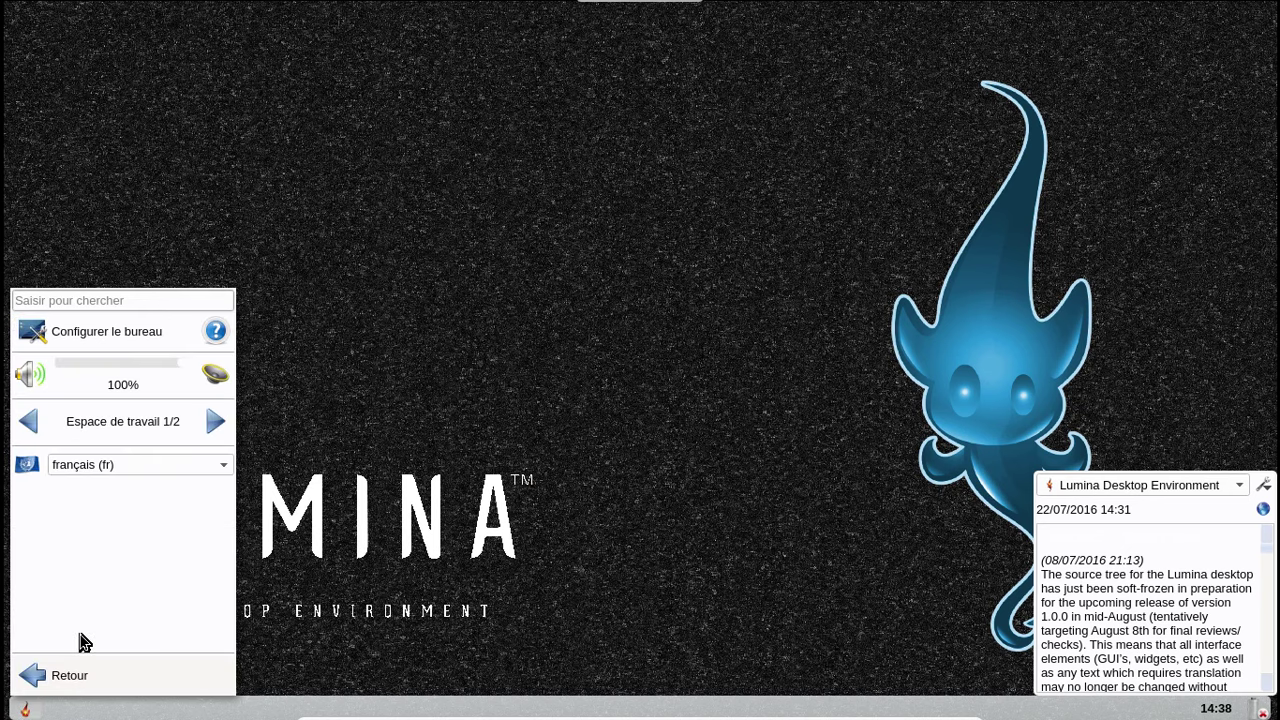
click(33, 675)
click(110, 558)
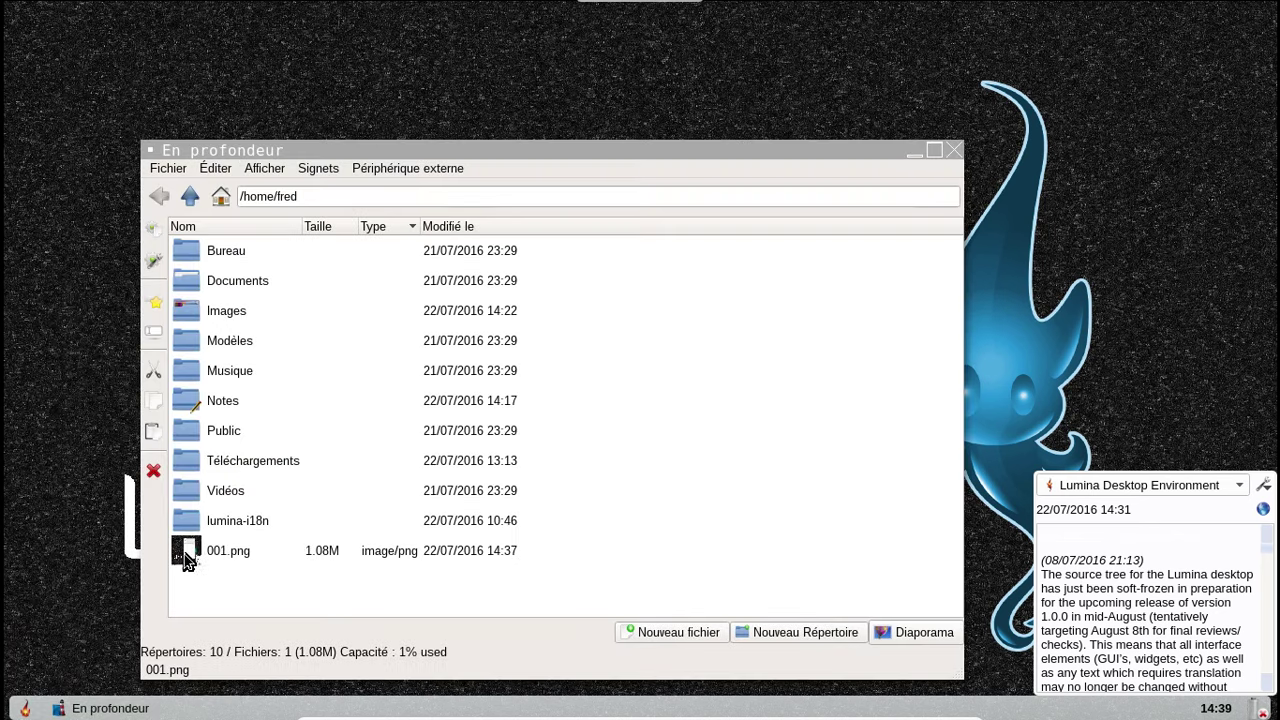
- Try to open 001.png, dismiss the application choice, and view the image in the slideshow
click(240, 563)
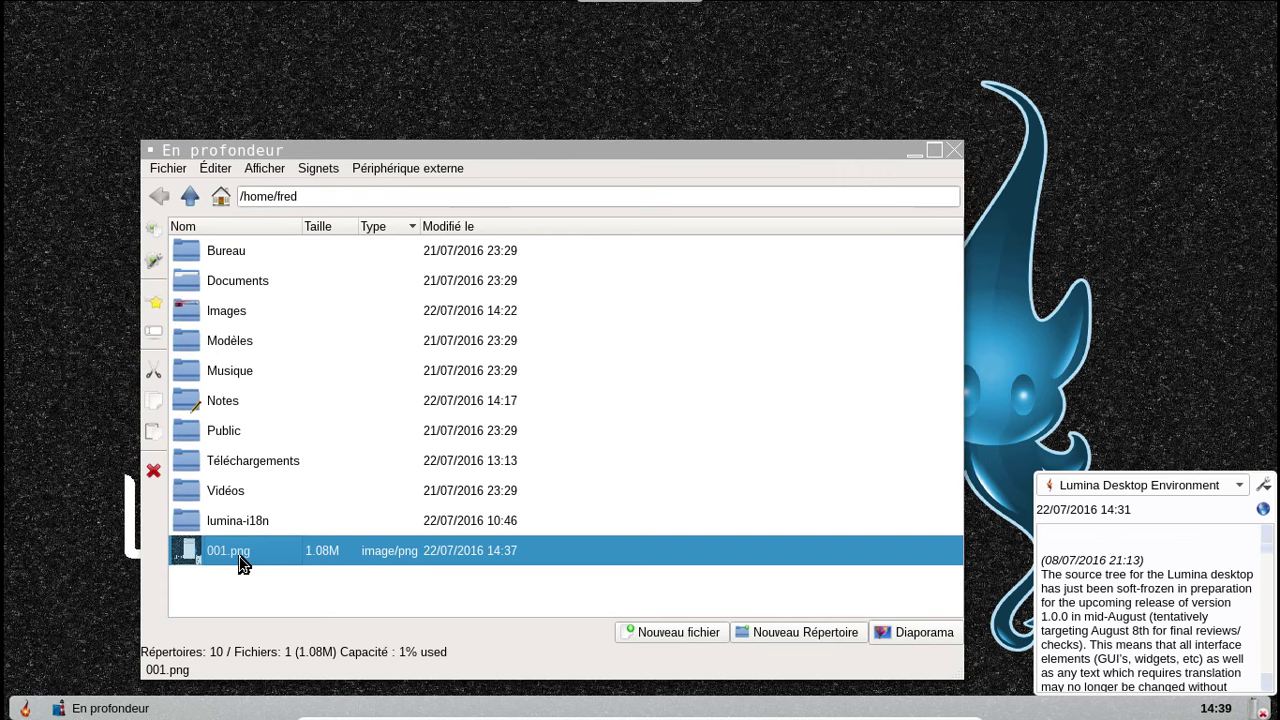
double_click(240, 563)
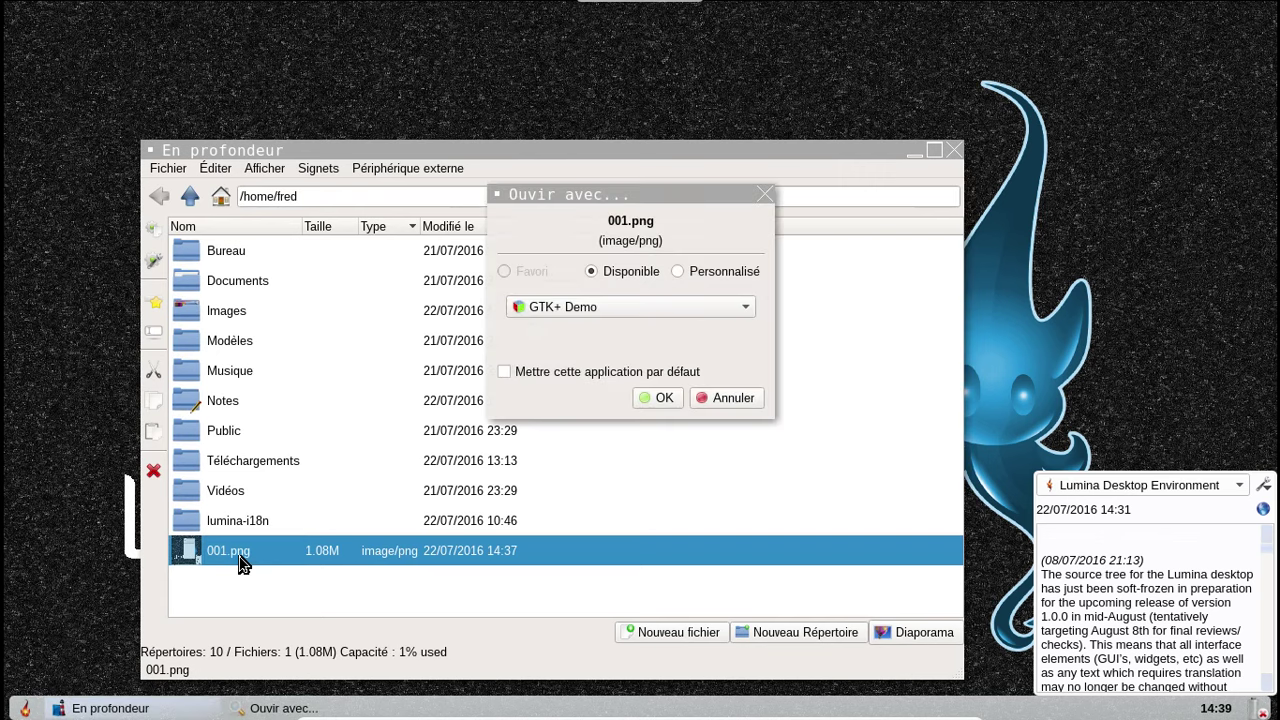
click(766, 193)
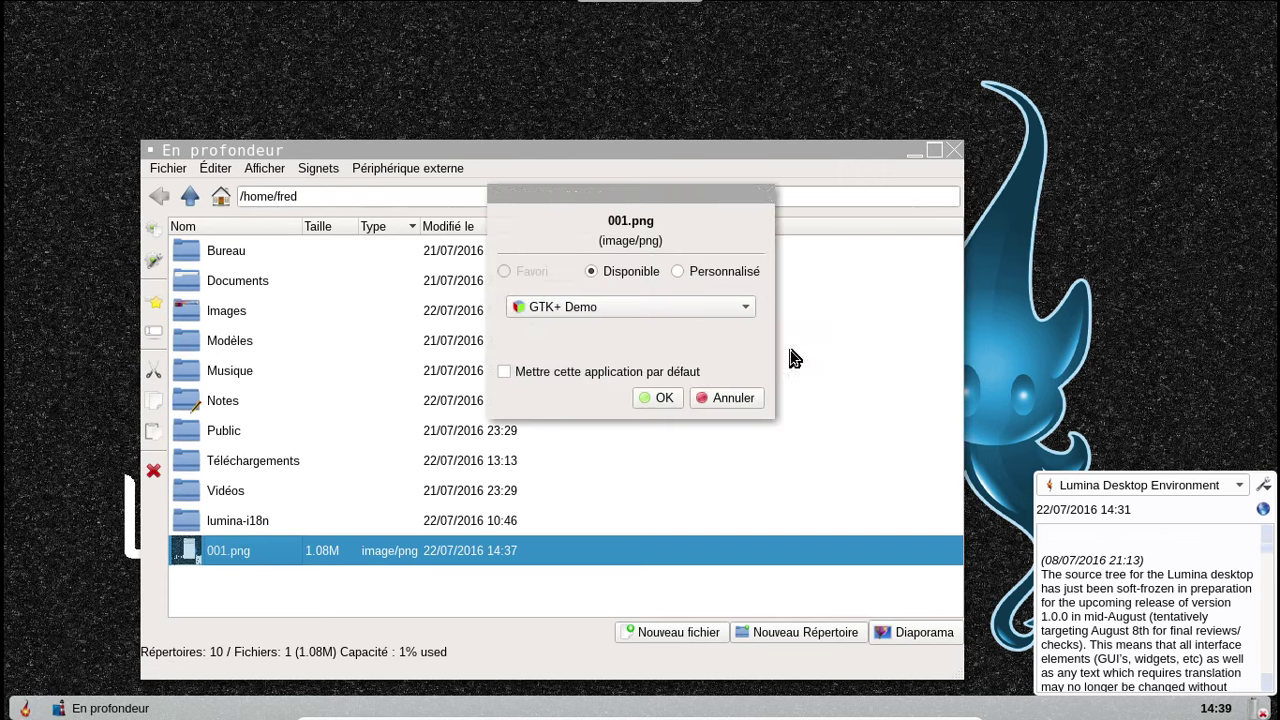
click(903, 638)
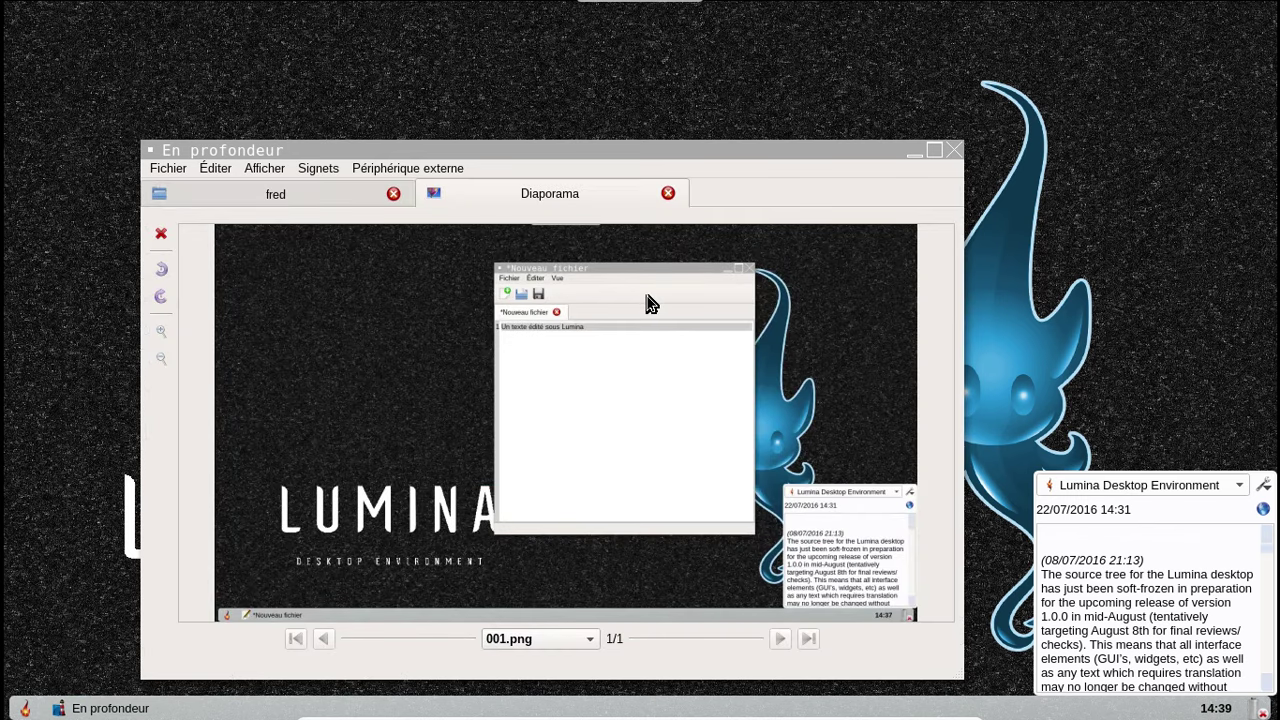
- Move 001.png from the home folder into the Images folder and close the file manager
click(668, 193)
drag(320, 360, 226, 320)
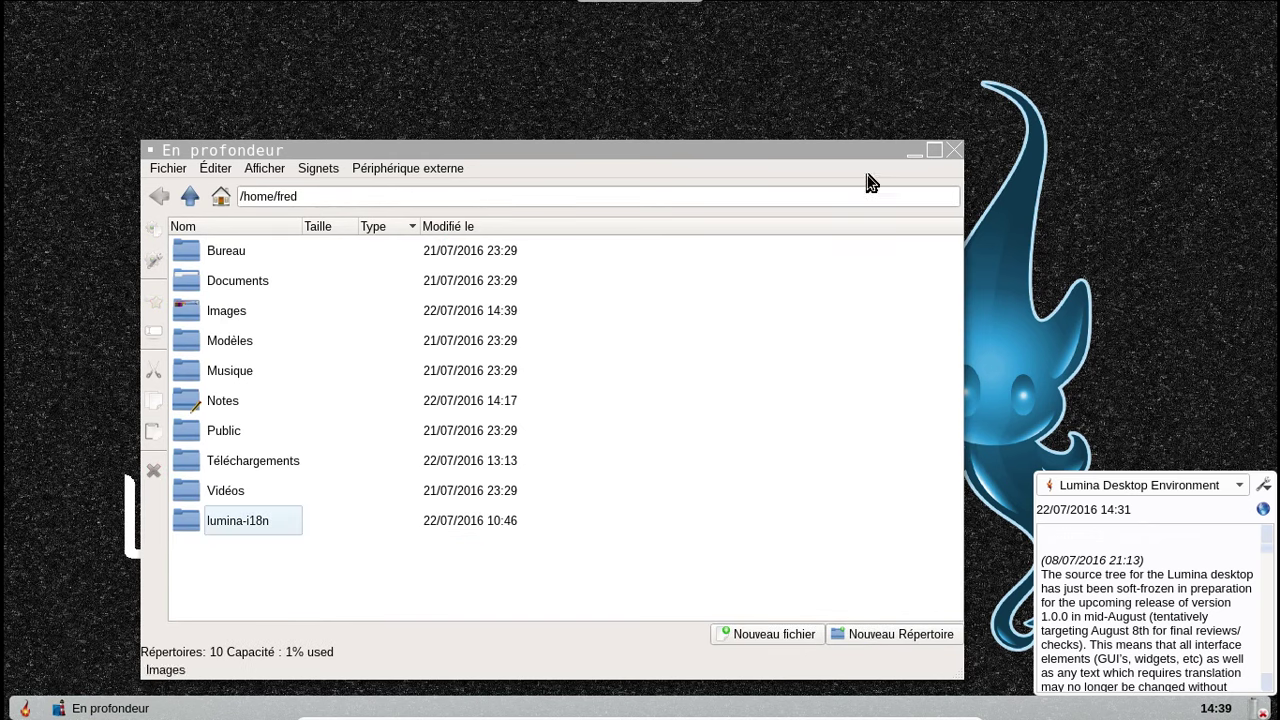
click(955, 150)
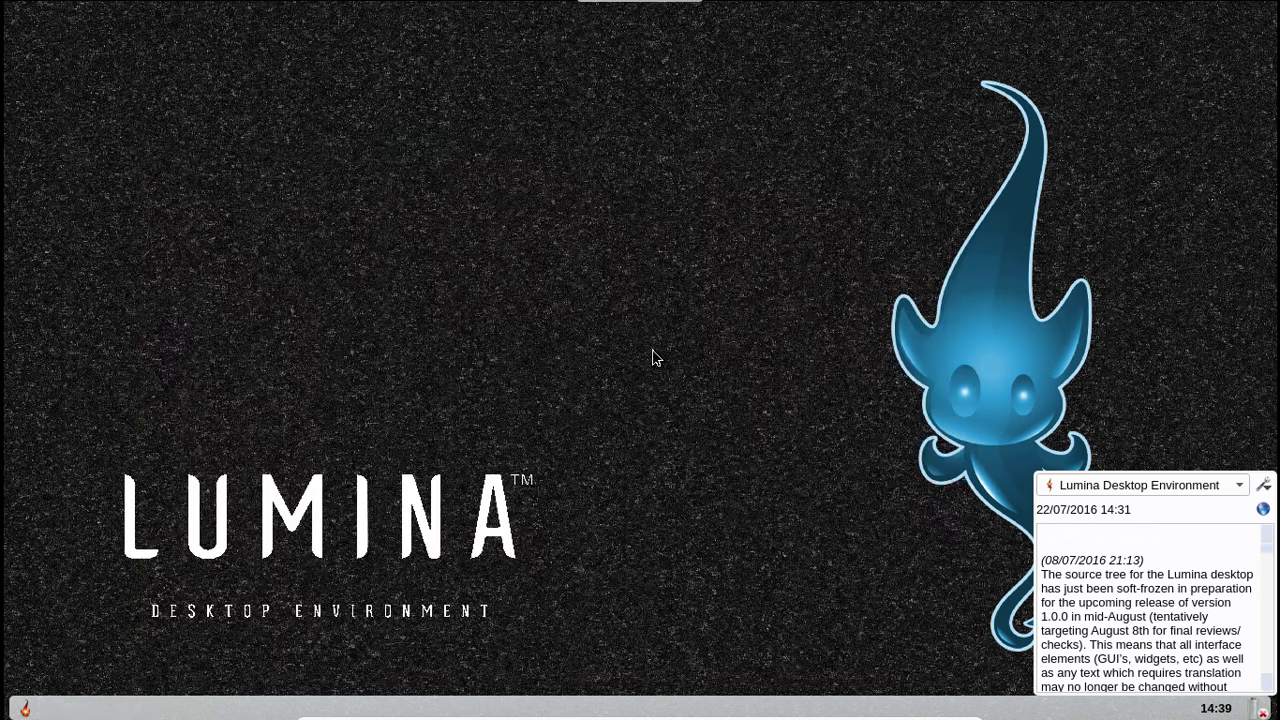
- Browse the application list and launch Desktop Information from the System category
click(24, 708)
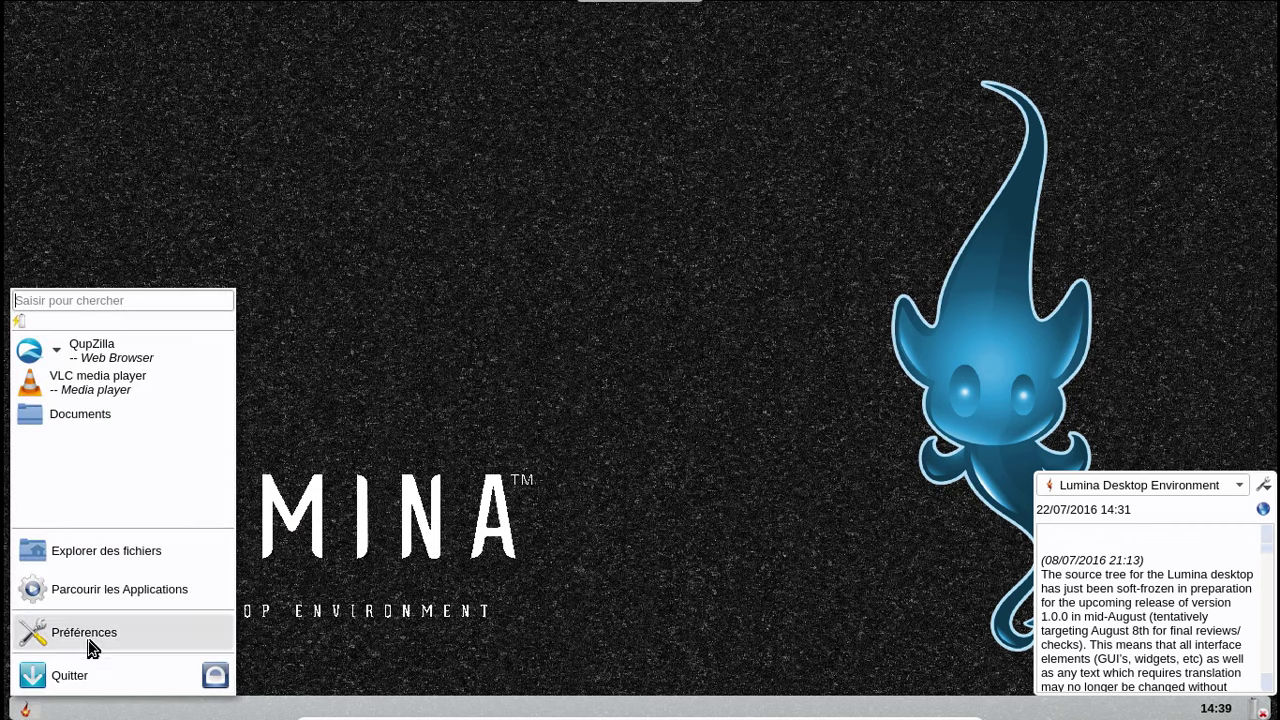
click(87, 598)
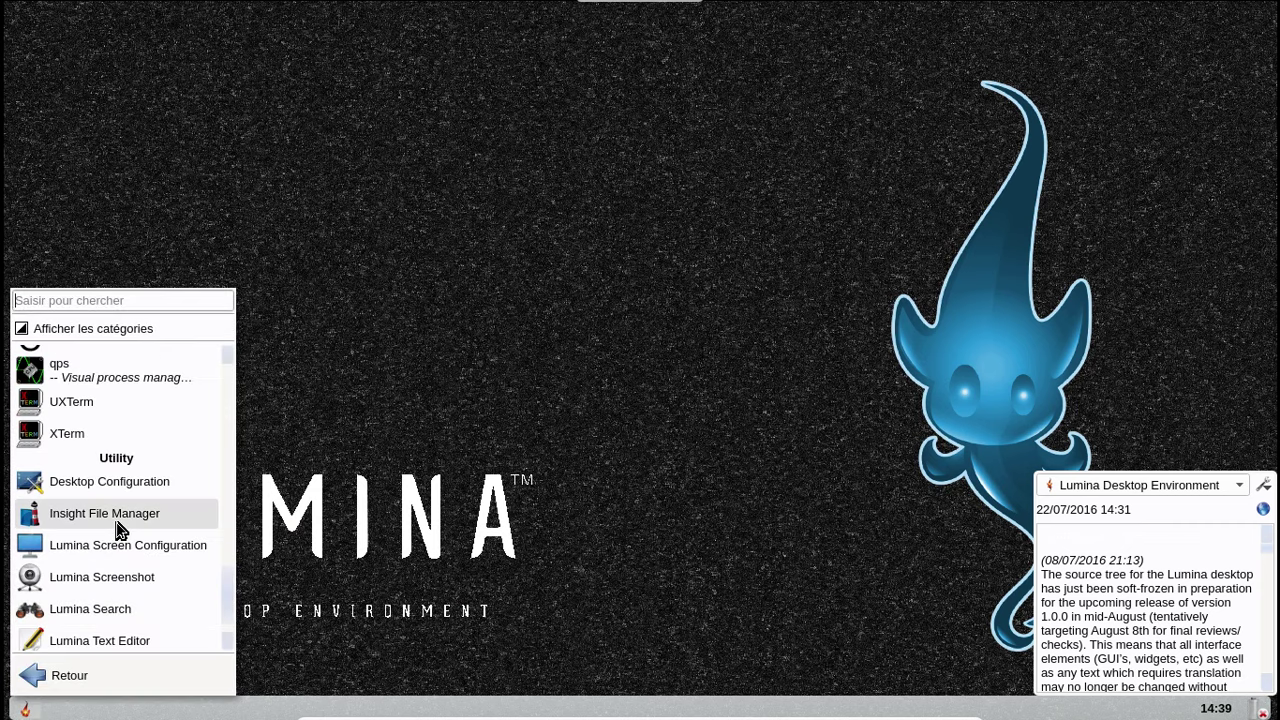
scroll(117, 530, down, 1)
scroll(117, 530, up, 5)
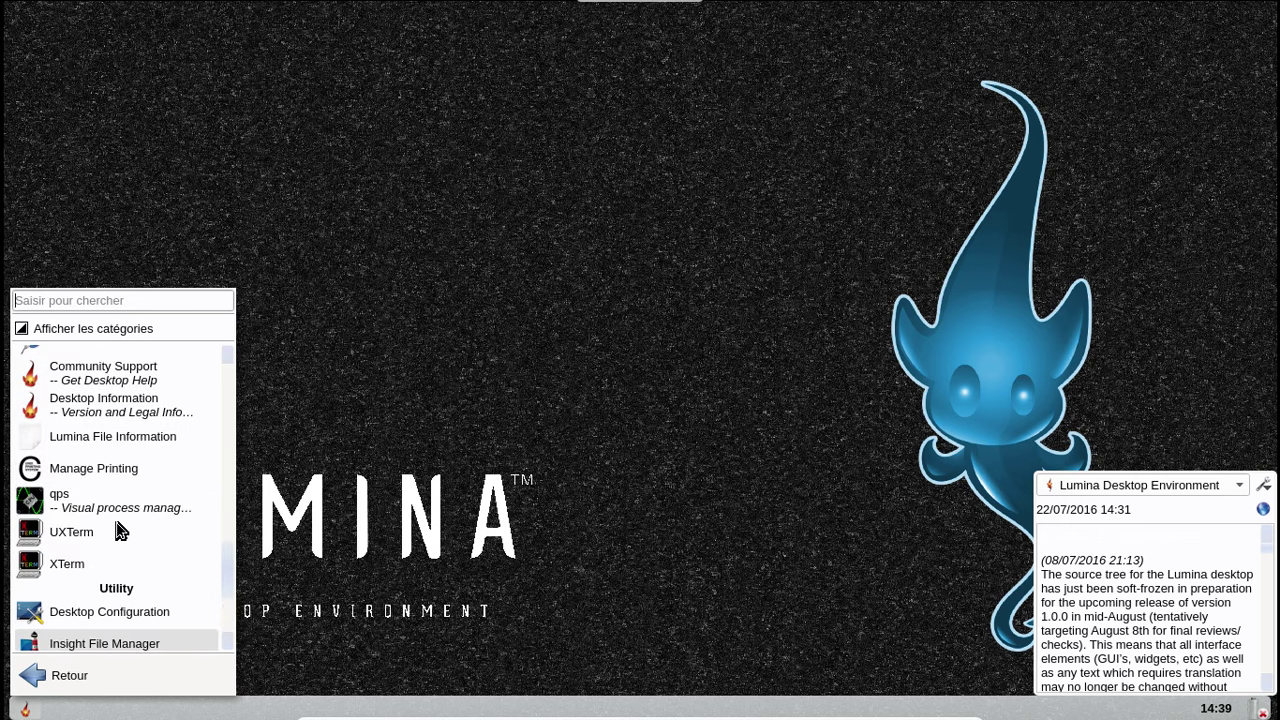
scroll(117, 530, up, 3)
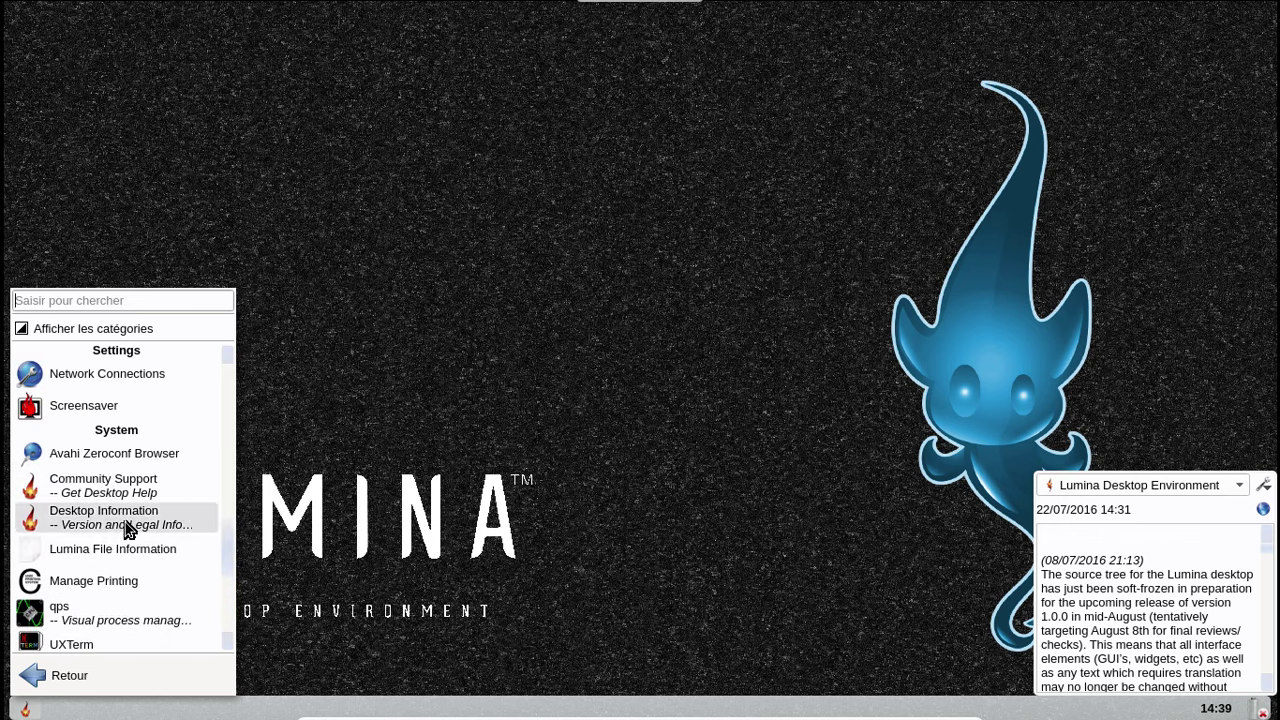
click(130, 520)
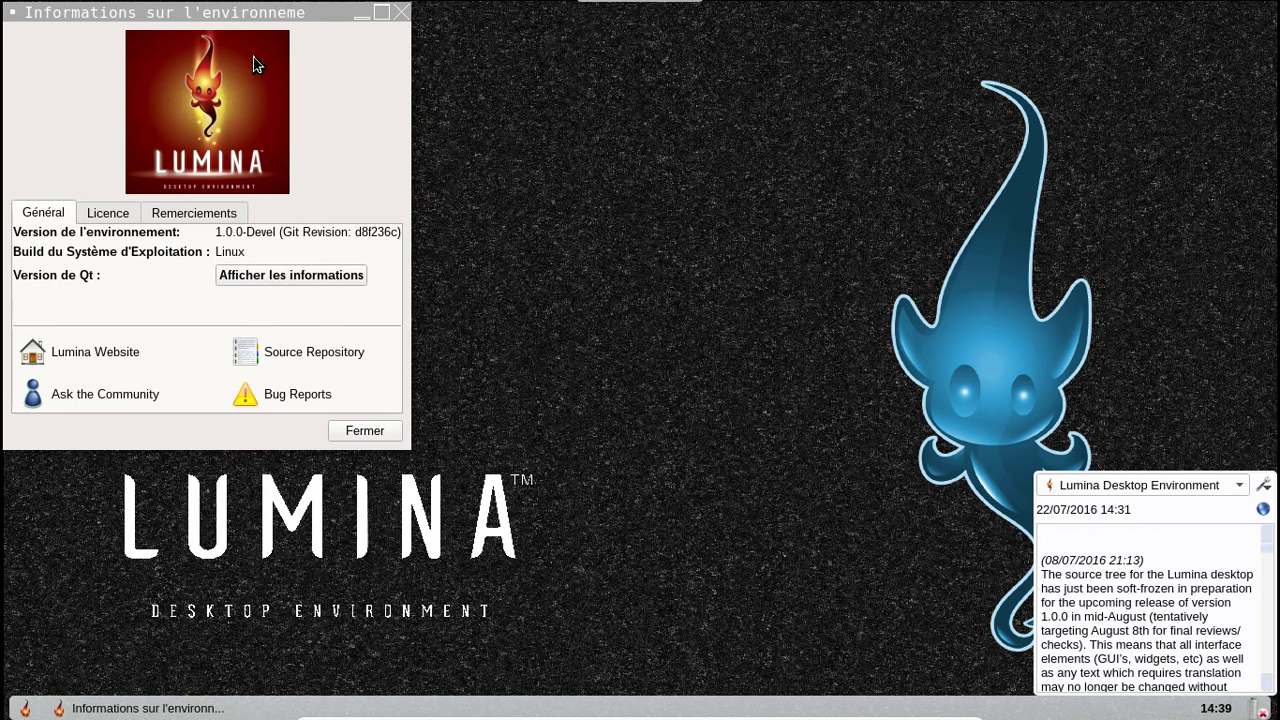
- Open Lumina's source repository from the Desktop Information window and look through the GitHub file list and README
drag(242, 14, 521, 69)
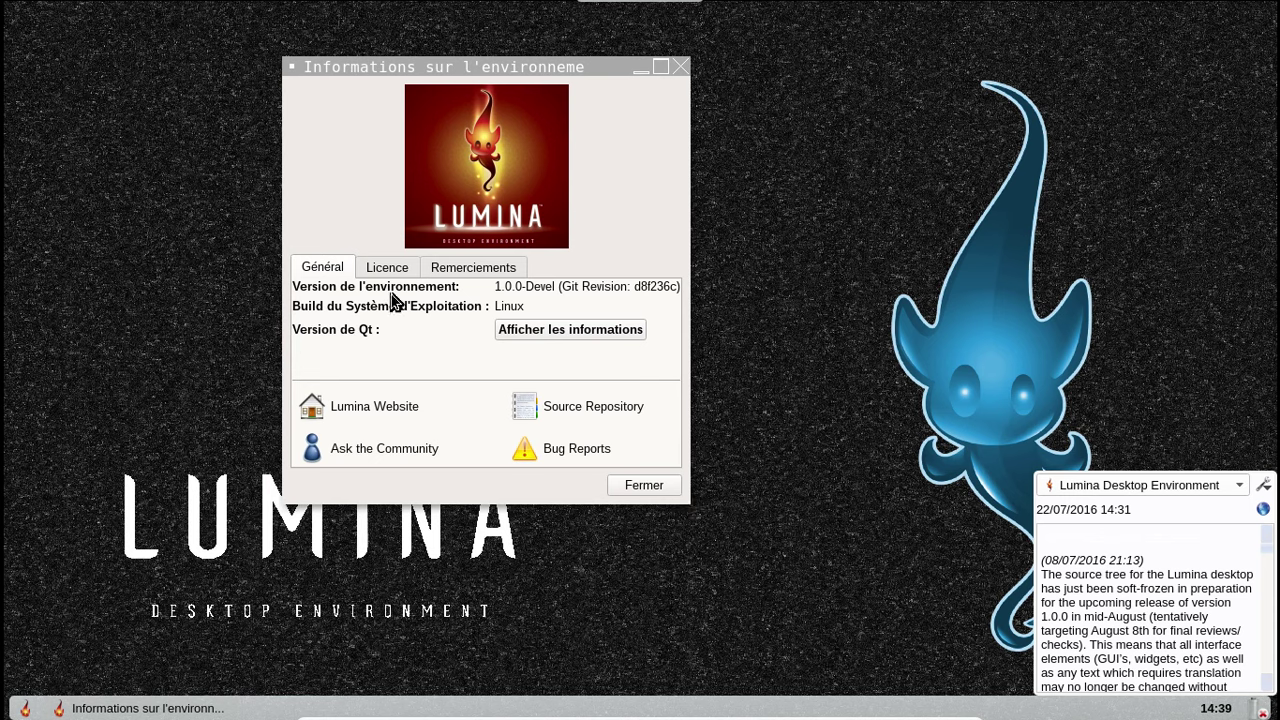
click(555, 410)
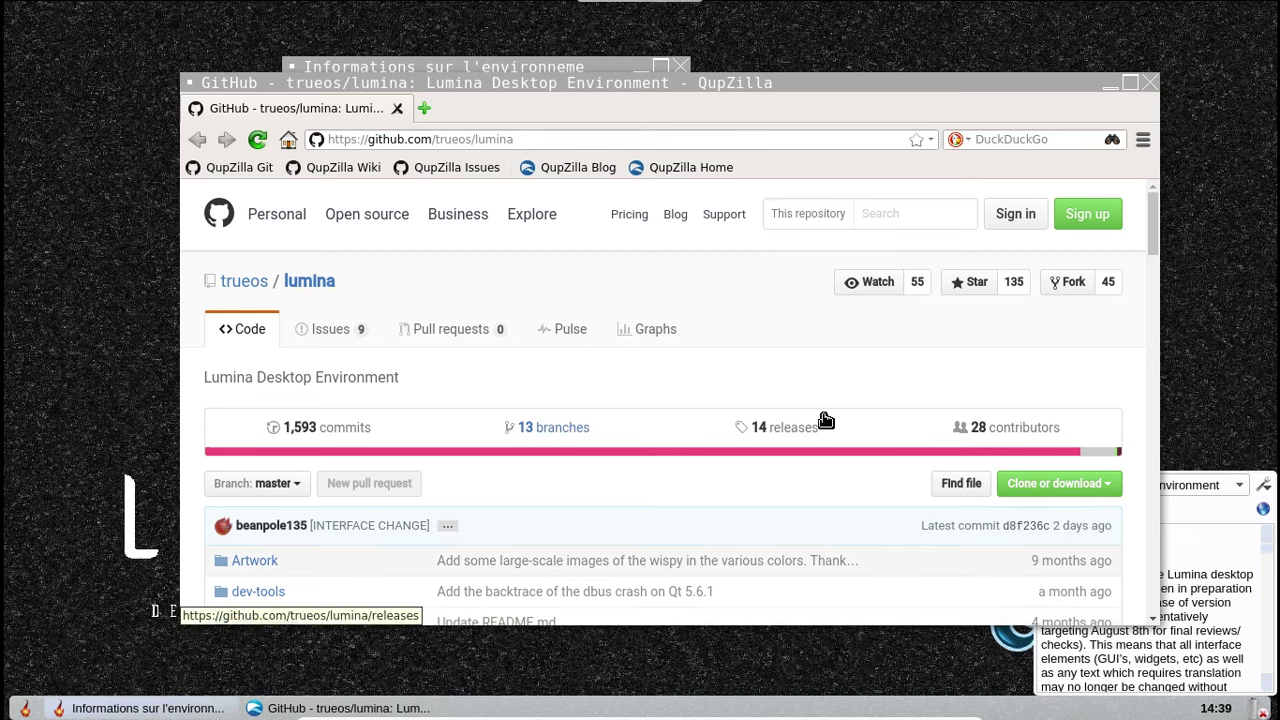
scroll(825, 420, down, 7)
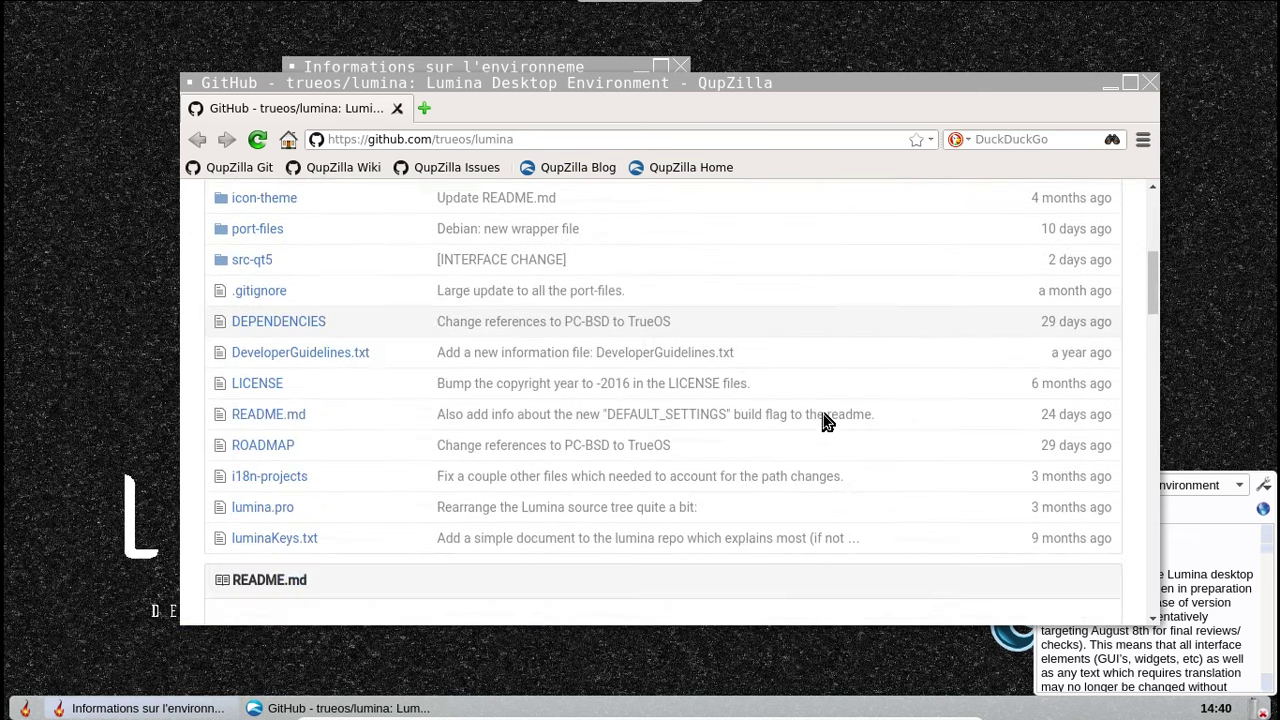
scroll(823, 420, down, 7)
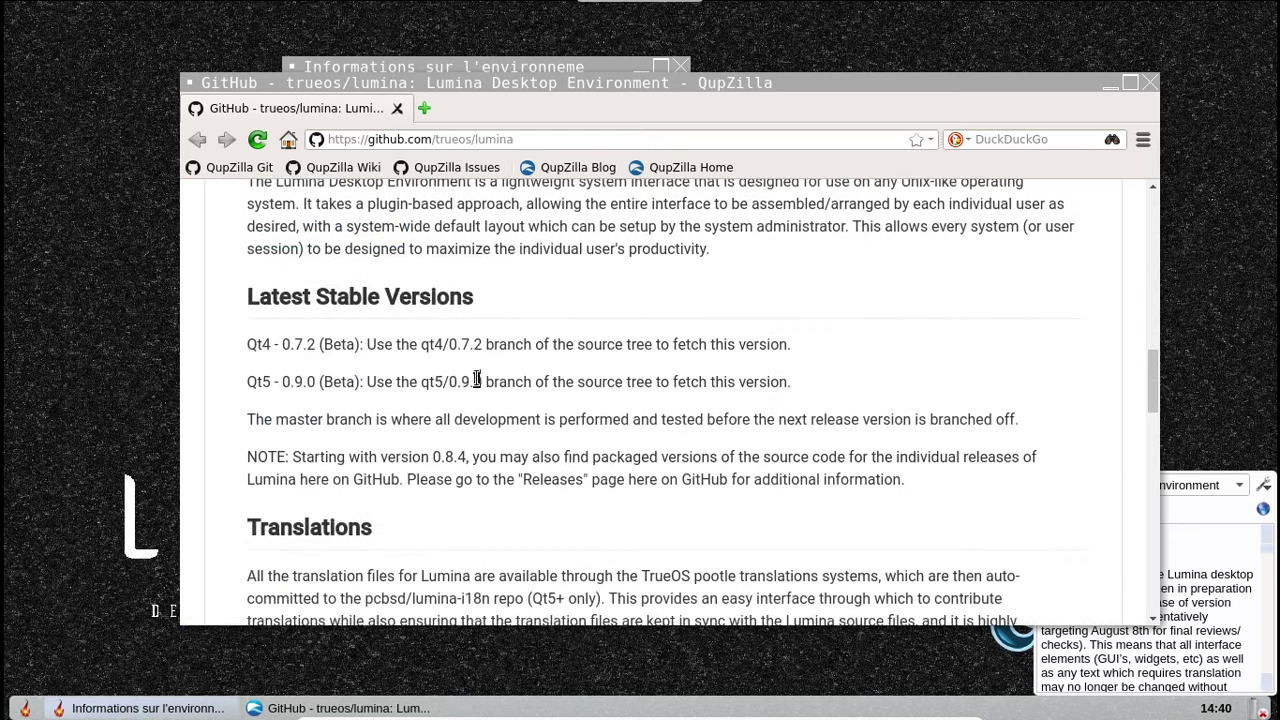
scroll(443, 343, down, 5)
scroll(437, 339, up, 5)
scroll(412, 354, up, 2)
scroll(412, 355, up, 2)
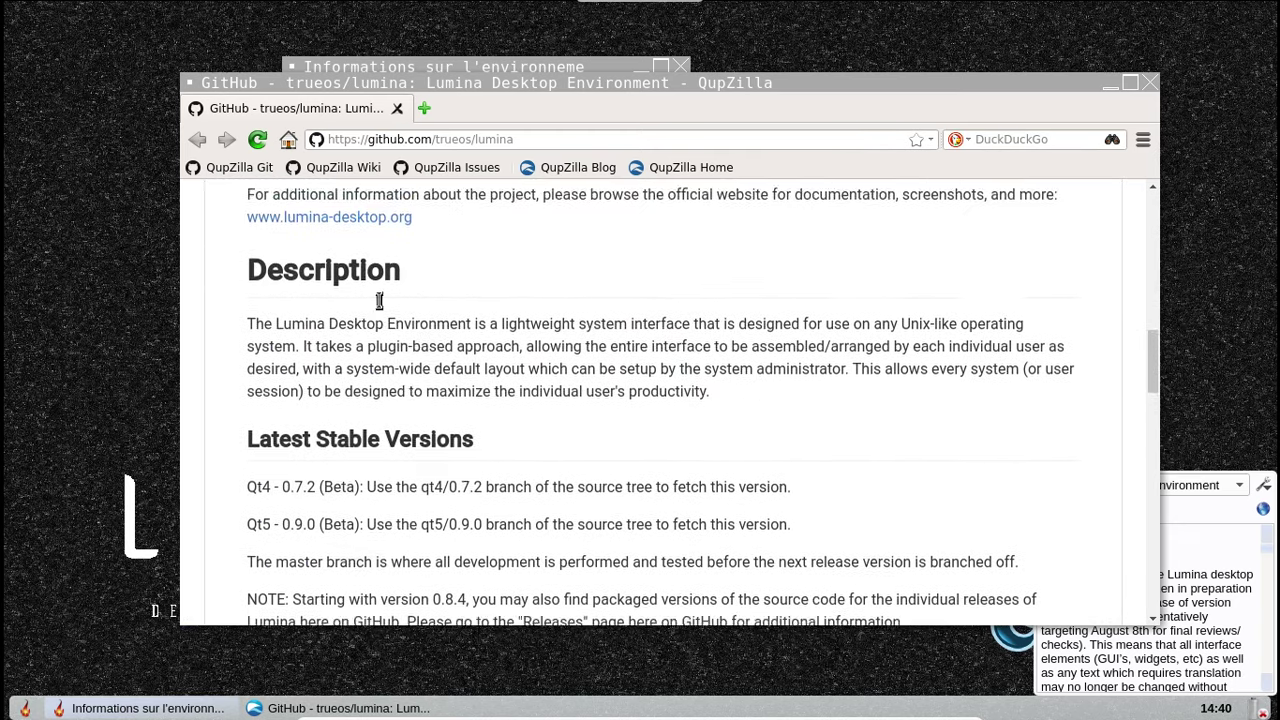
click(380, 301)
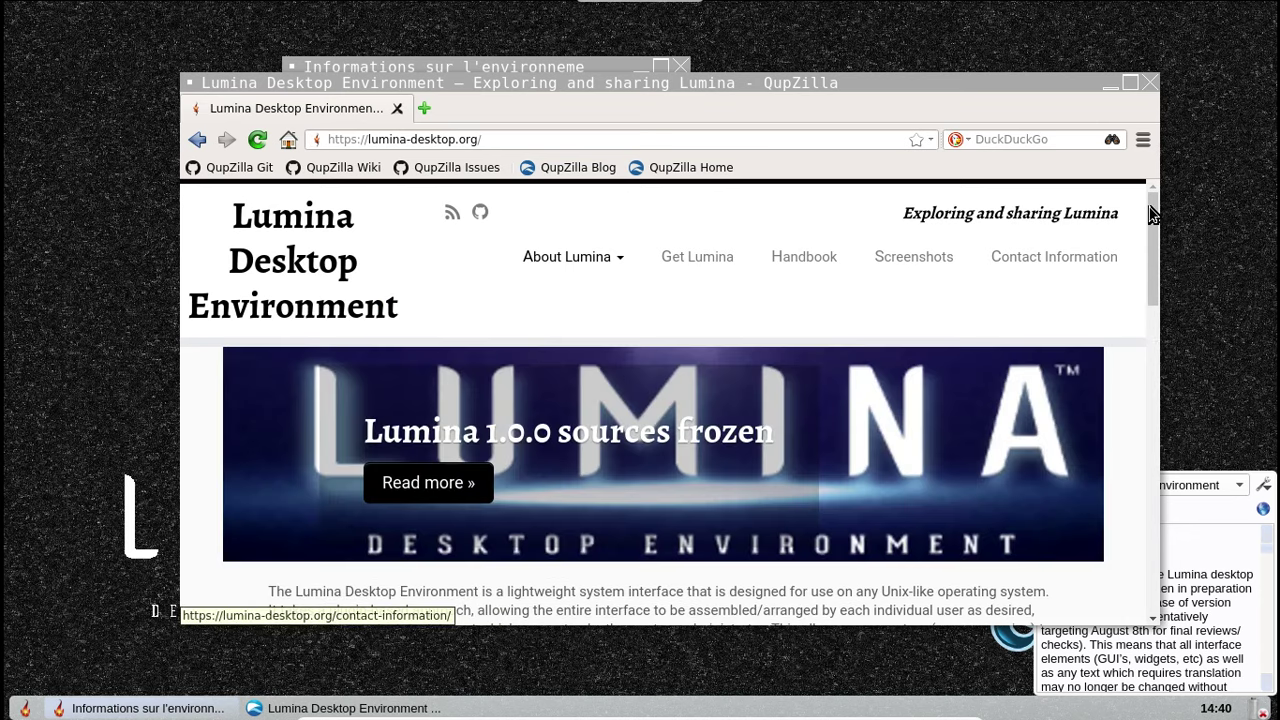
drag(1151, 295, 1152, 448)
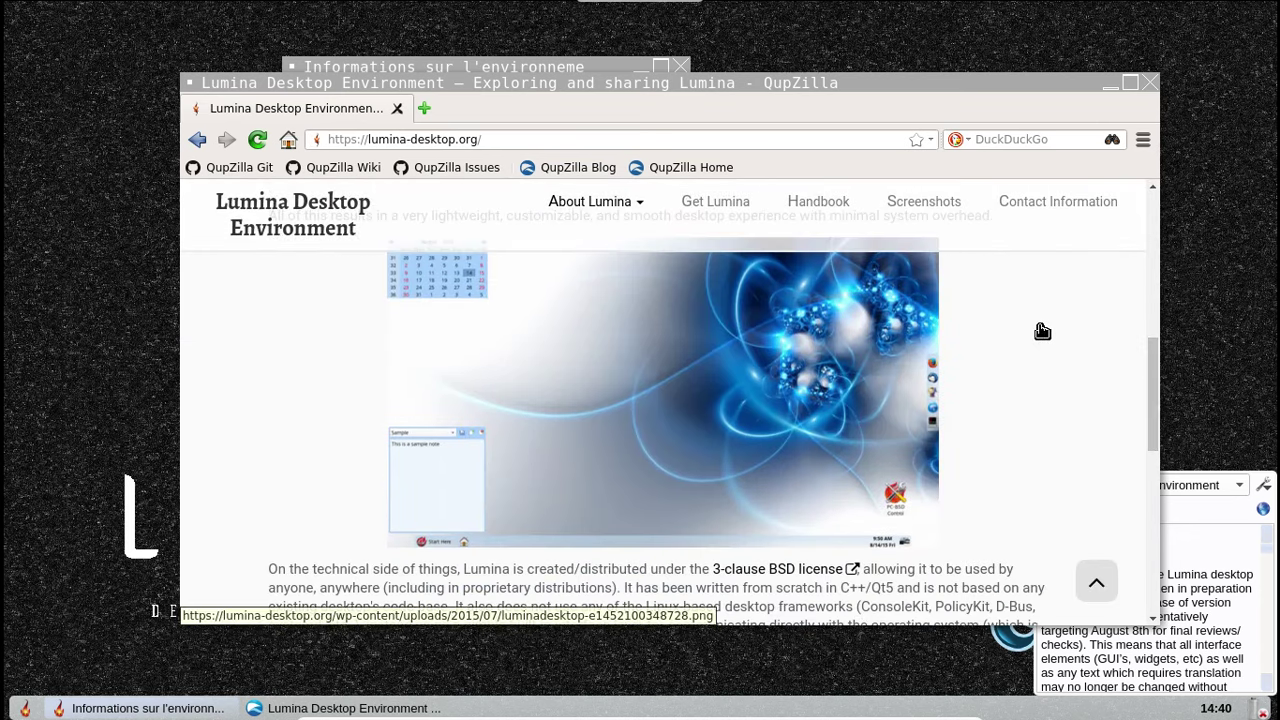
scroll(1042, 331, up, 4)
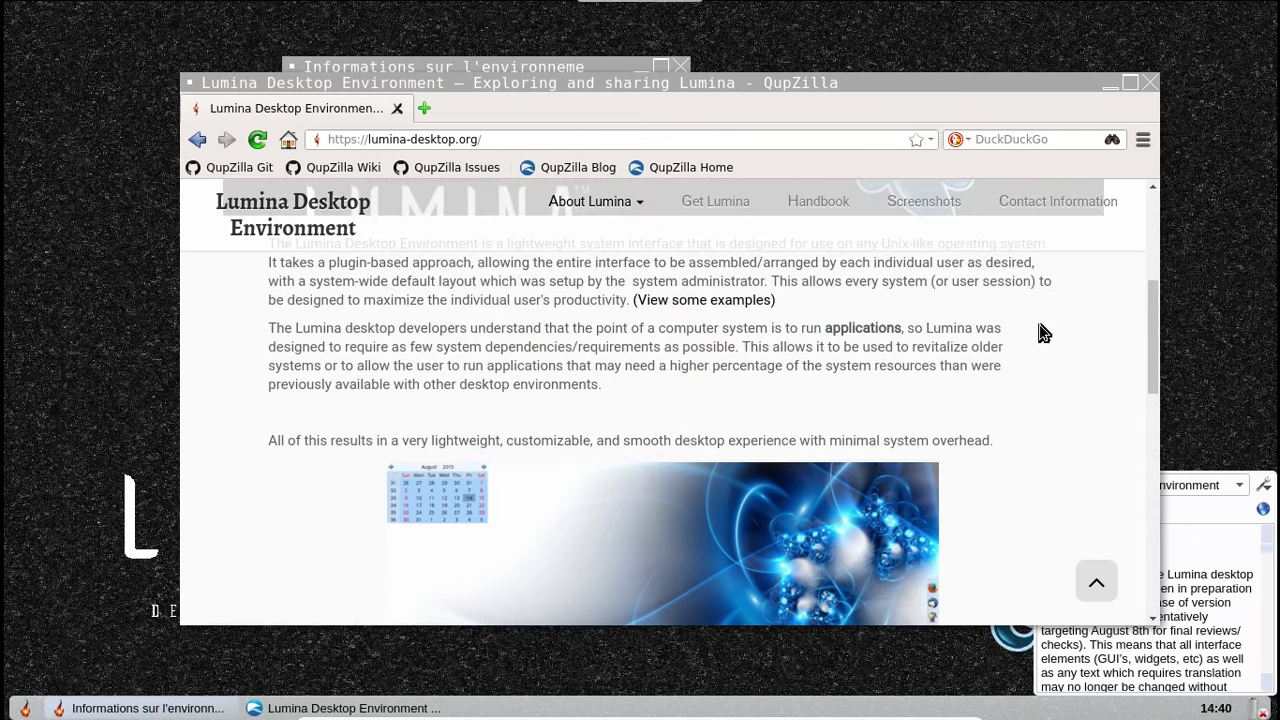
scroll(1042, 331, down, 6)
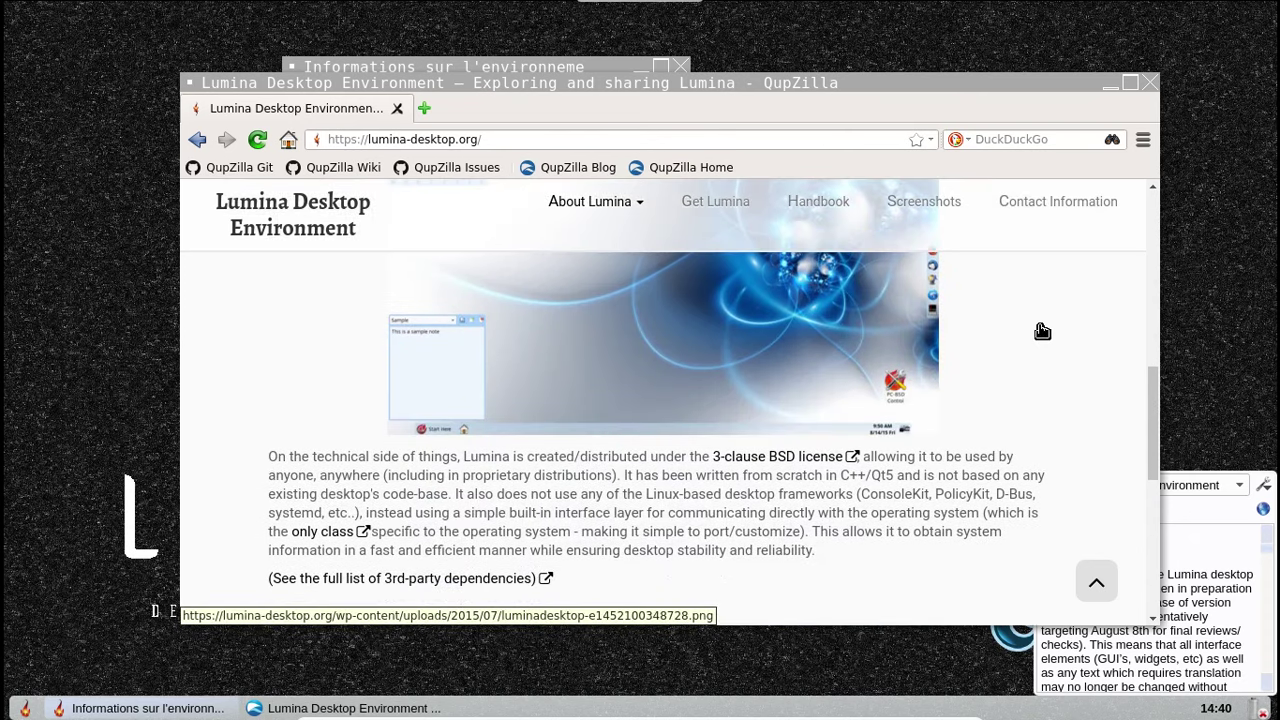
click(1150, 83)
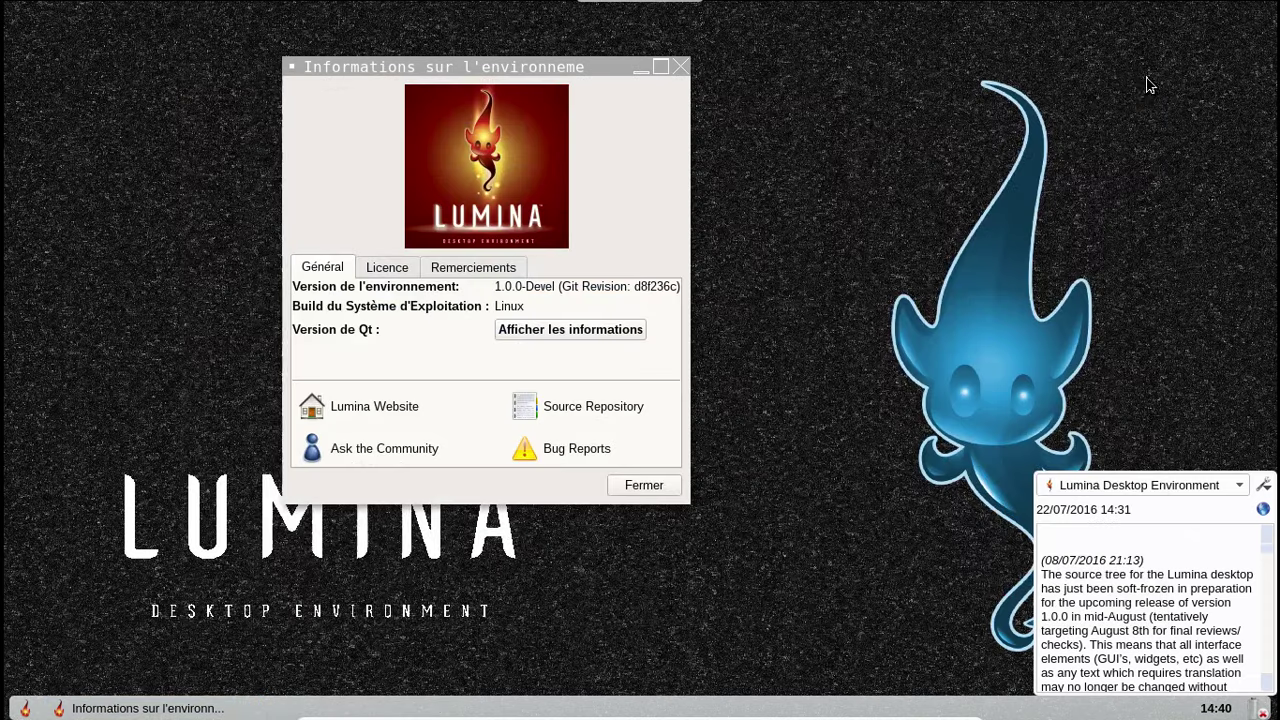
click(679, 70)
- Read through the older news entries in the Lumina Desktop Environment feed and return to the newest entry
scroll(1196, 559, down, 1)
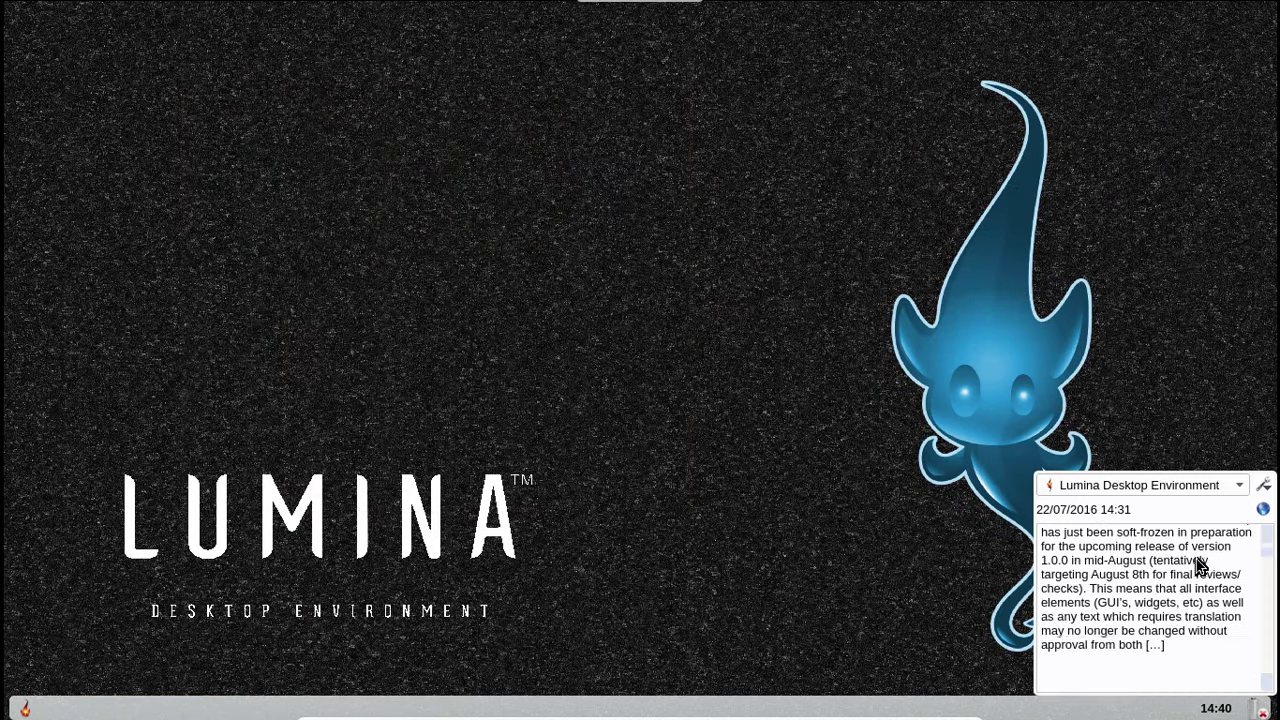
scroll(1196, 559, down, 10)
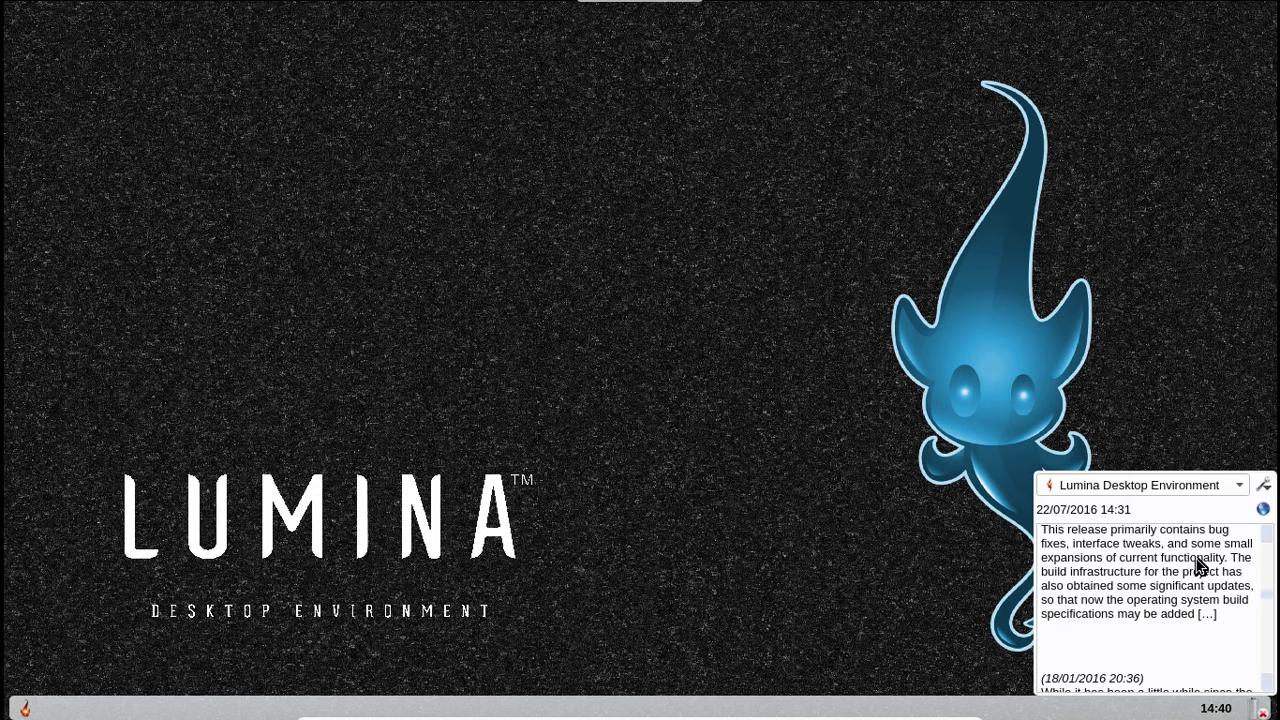
scroll(1196, 559, down, 3)
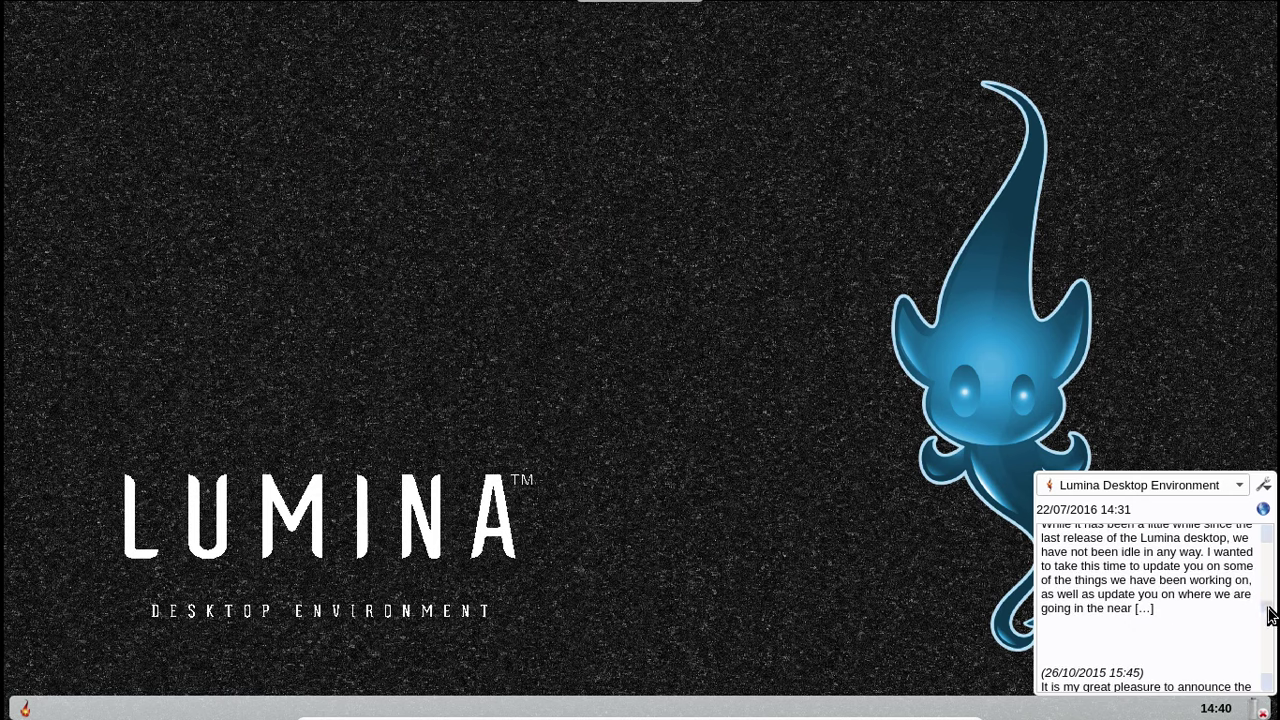
drag(1270, 615, 1267, 540)
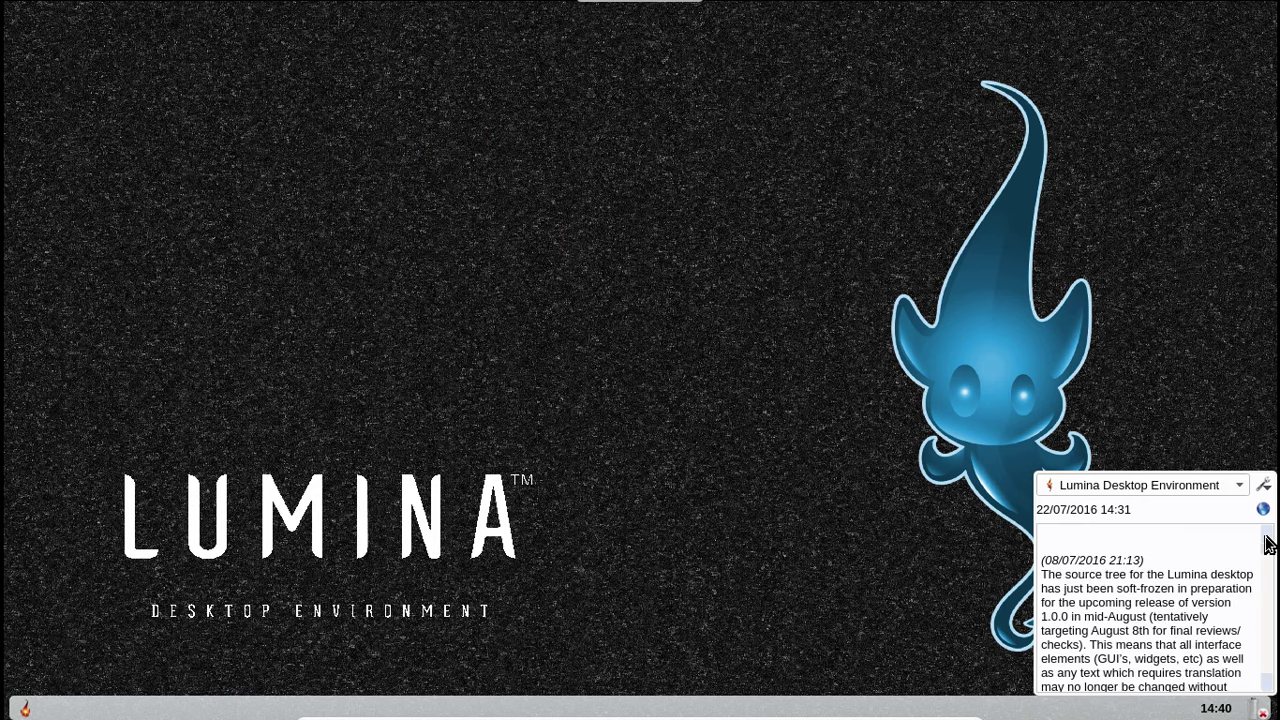
- Launch QupZilla from the start menu favourites, browse the Lumina home page and move the browser window up
click(20, 709)
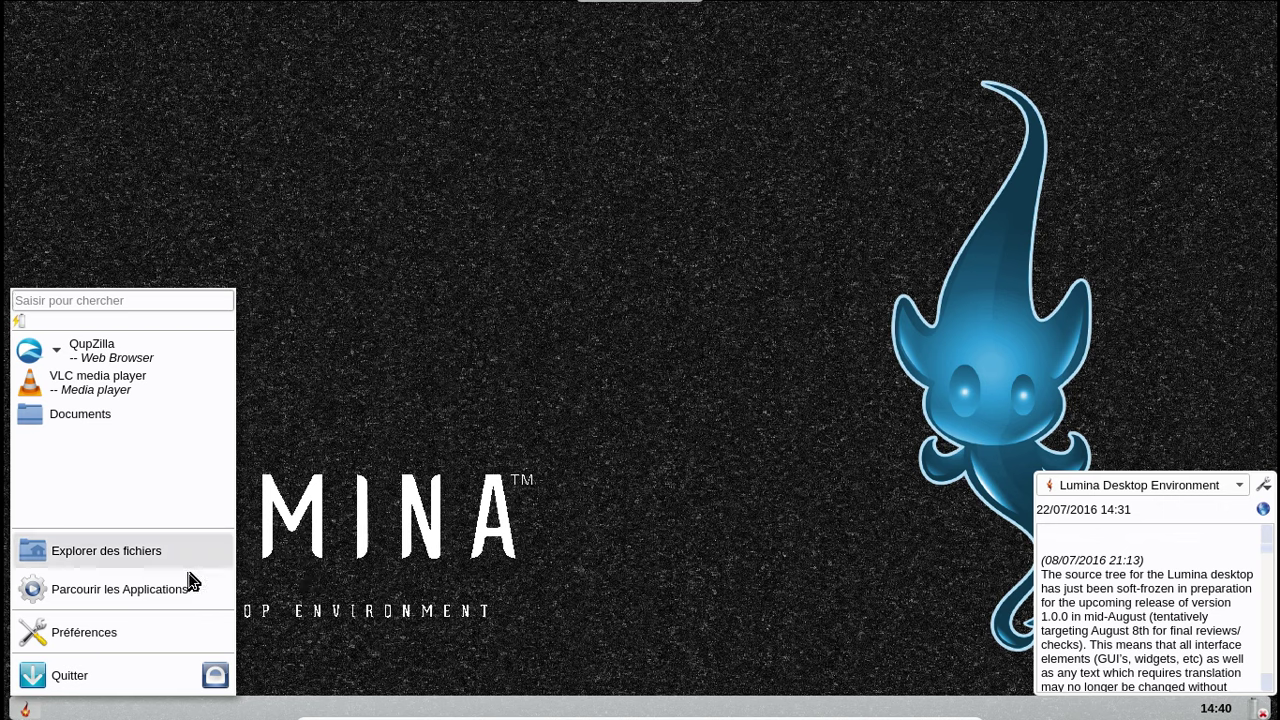
click(108, 350)
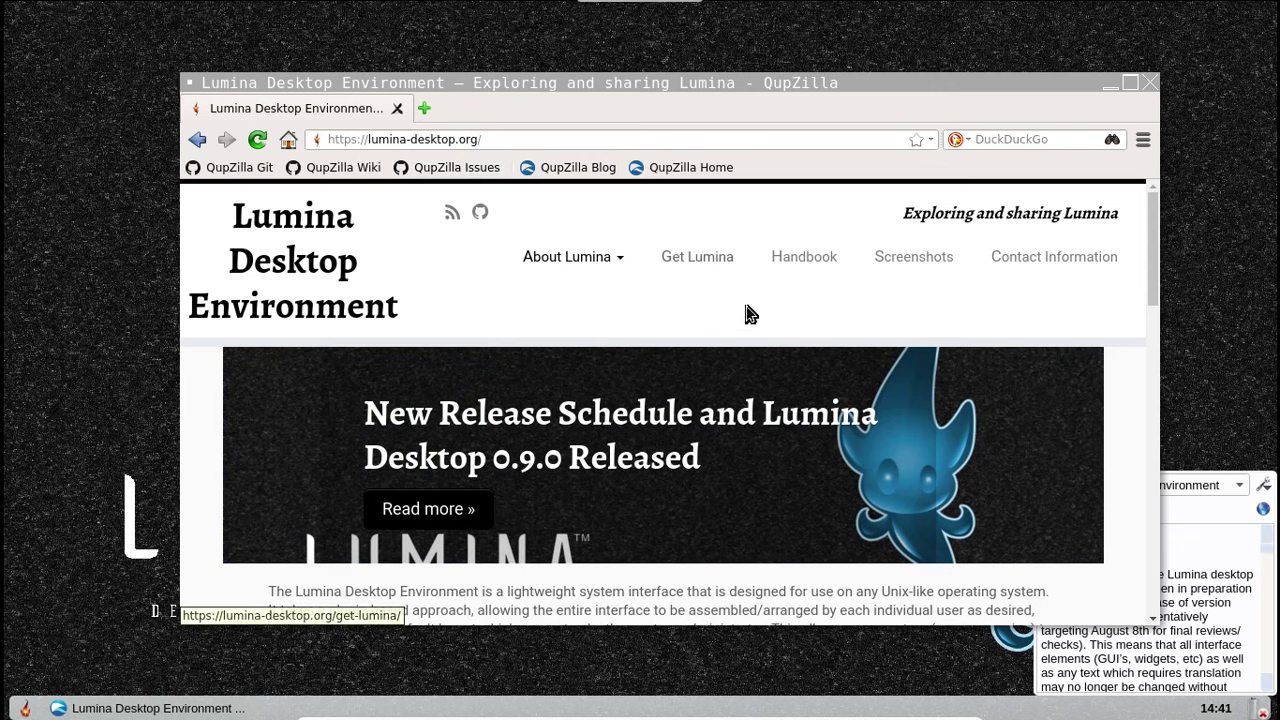
scroll(774, 303, down, 4)
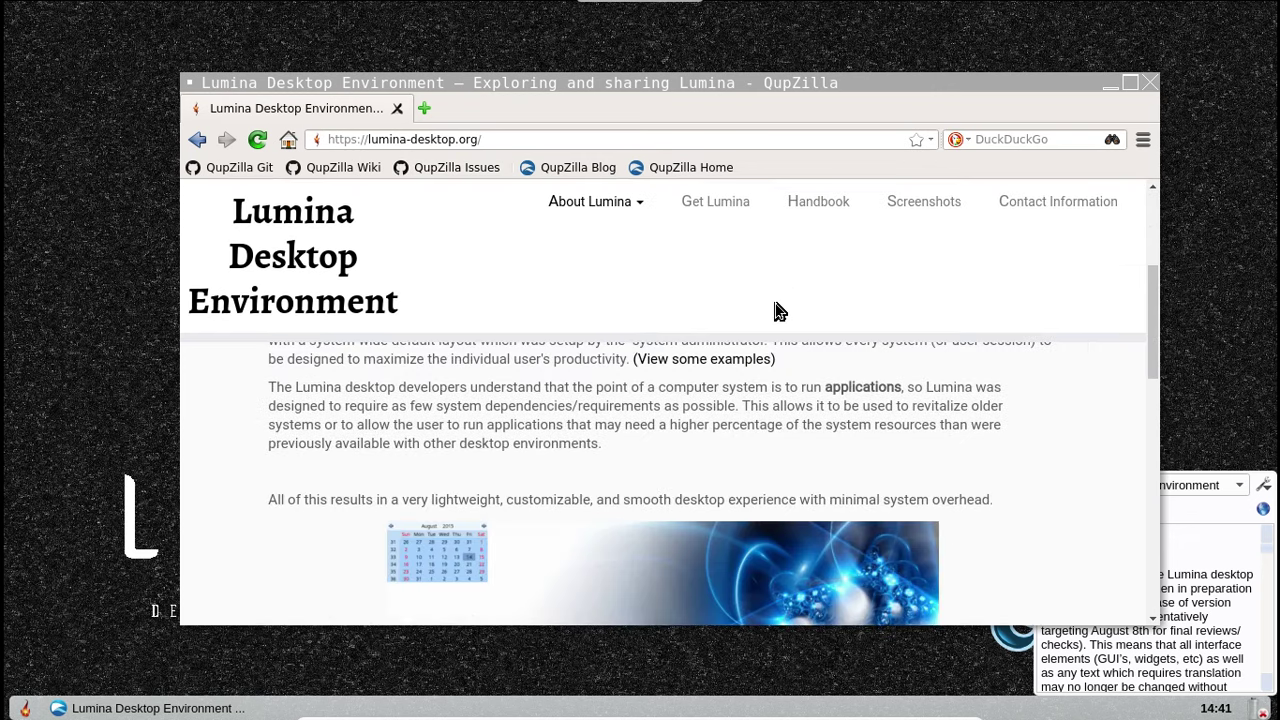
drag(898, 88, 849, 62)
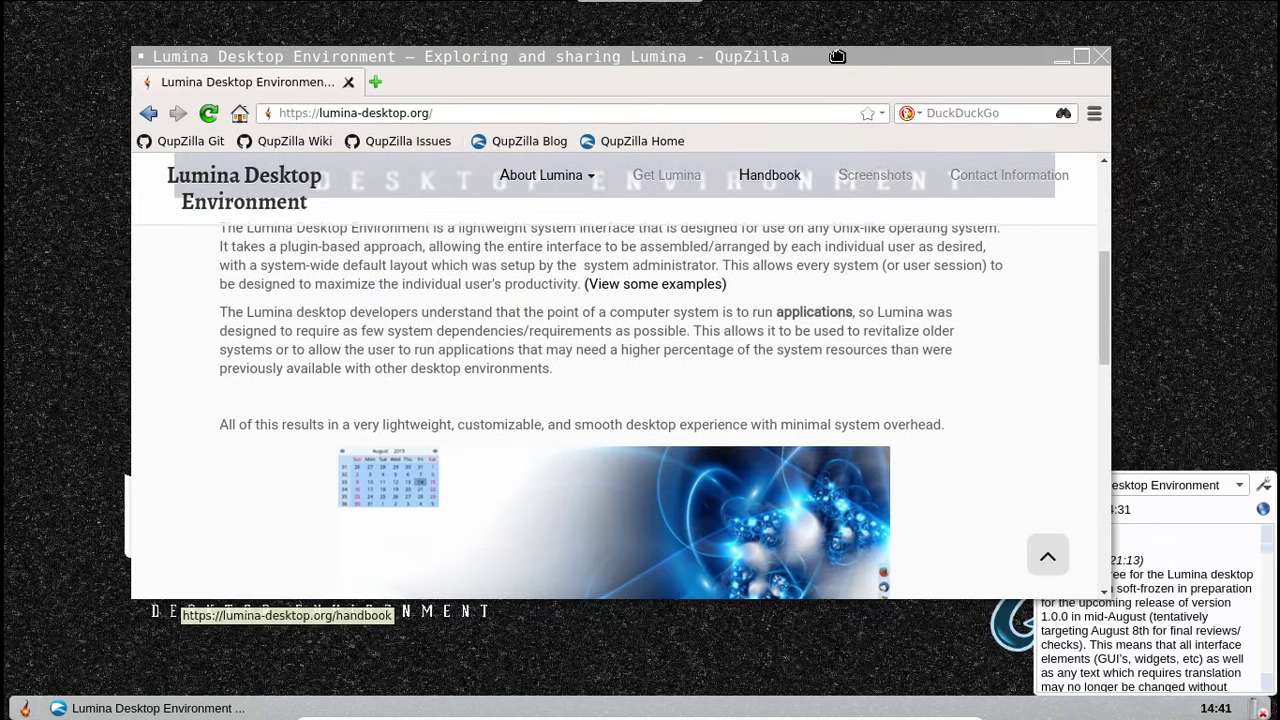
- Launch a terminal by searching for xterm in the start menu, and close the browser and terminal windows
click(25, 708)
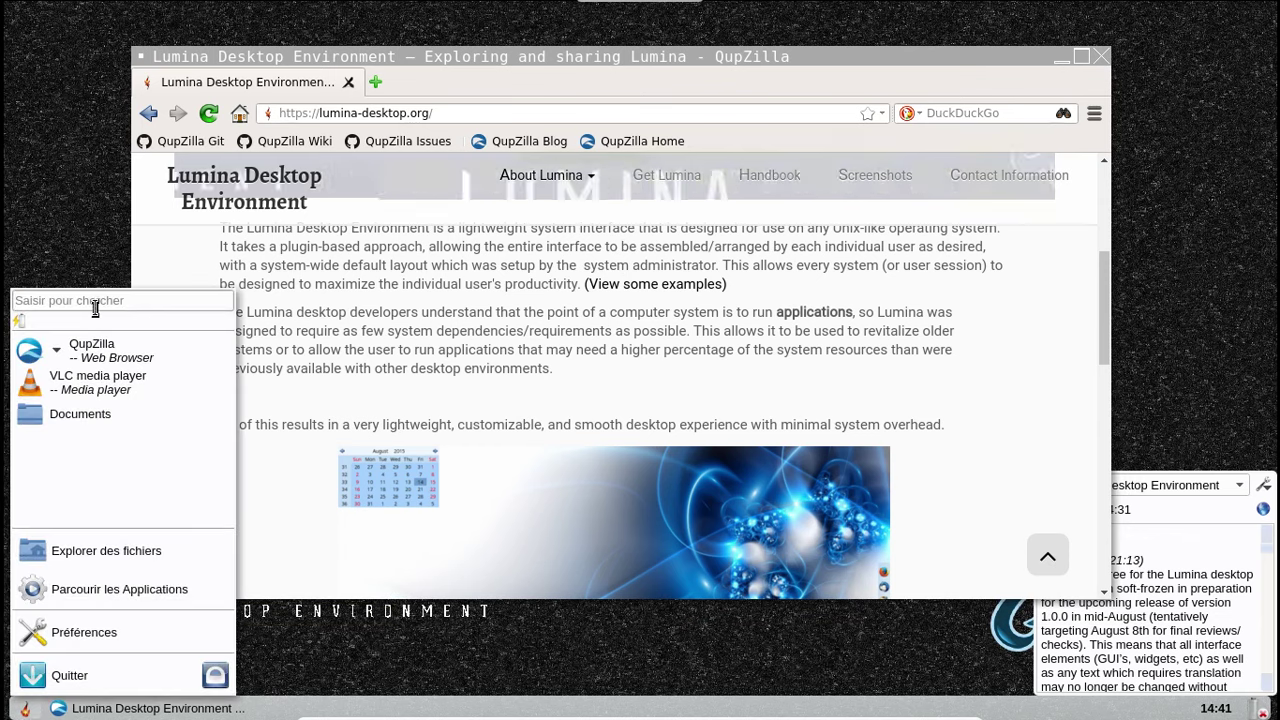
text(xterm)
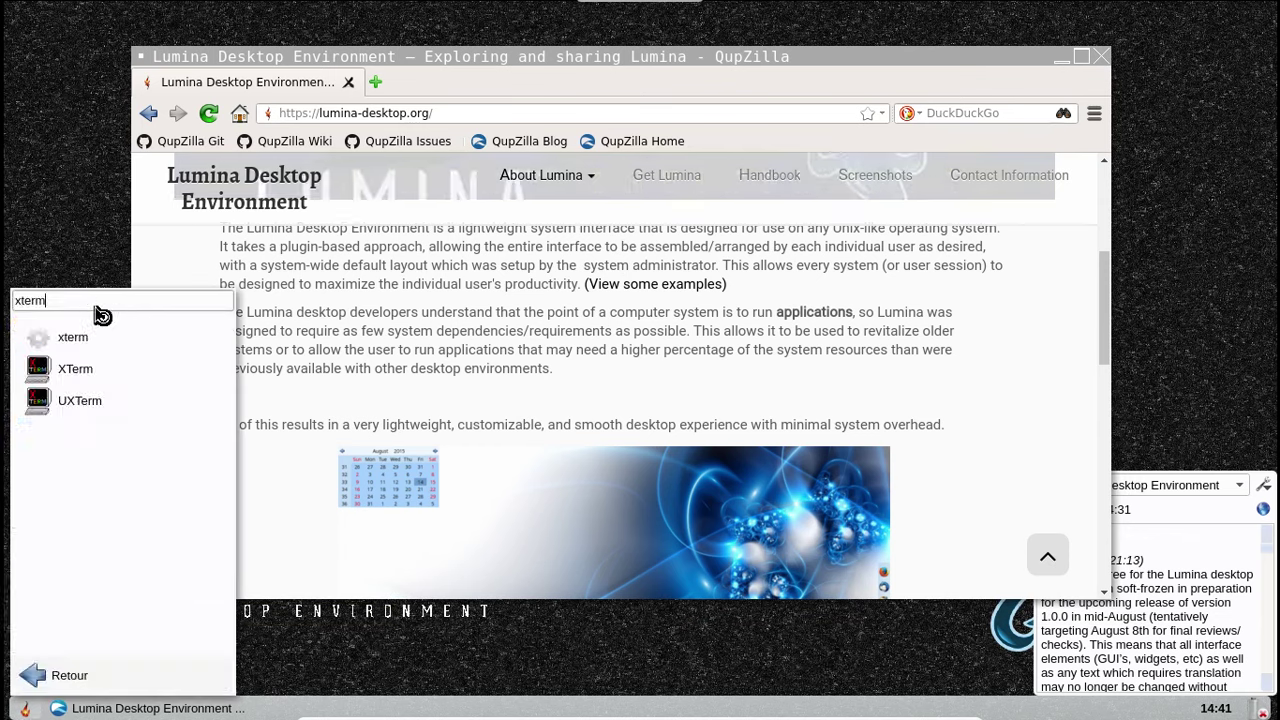
key(Return)
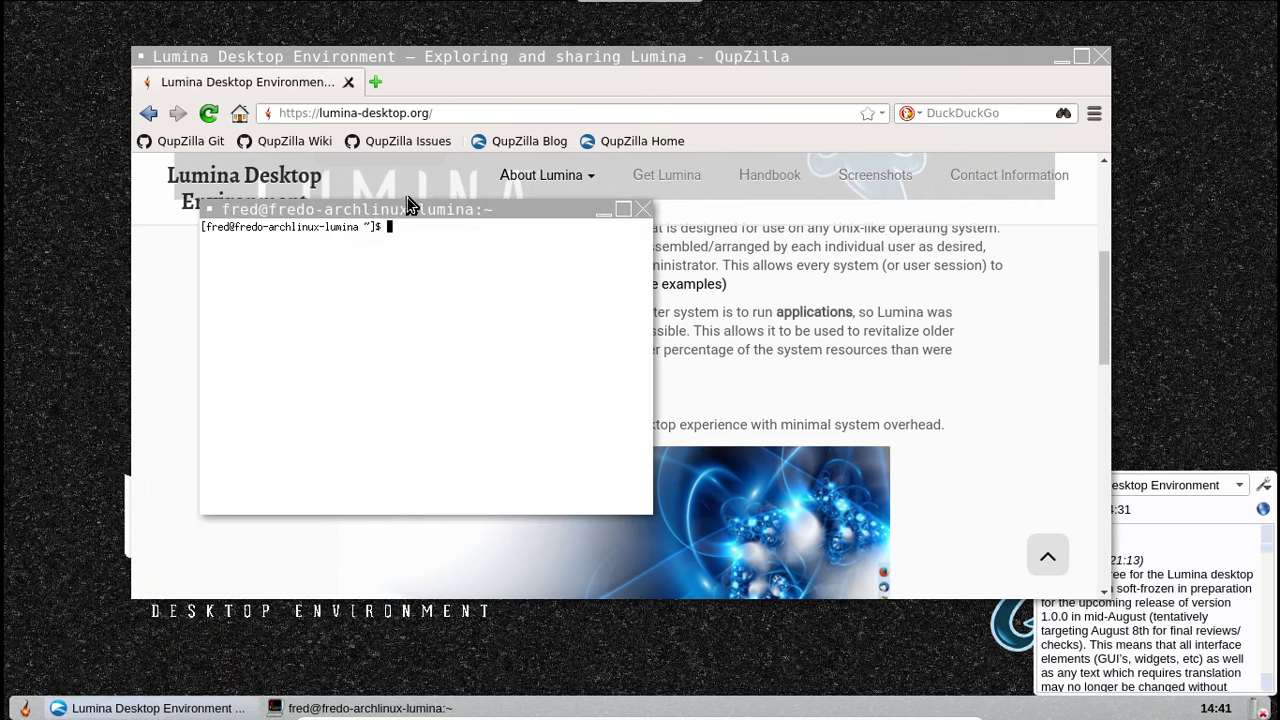
drag(424, 214, 656, 384)
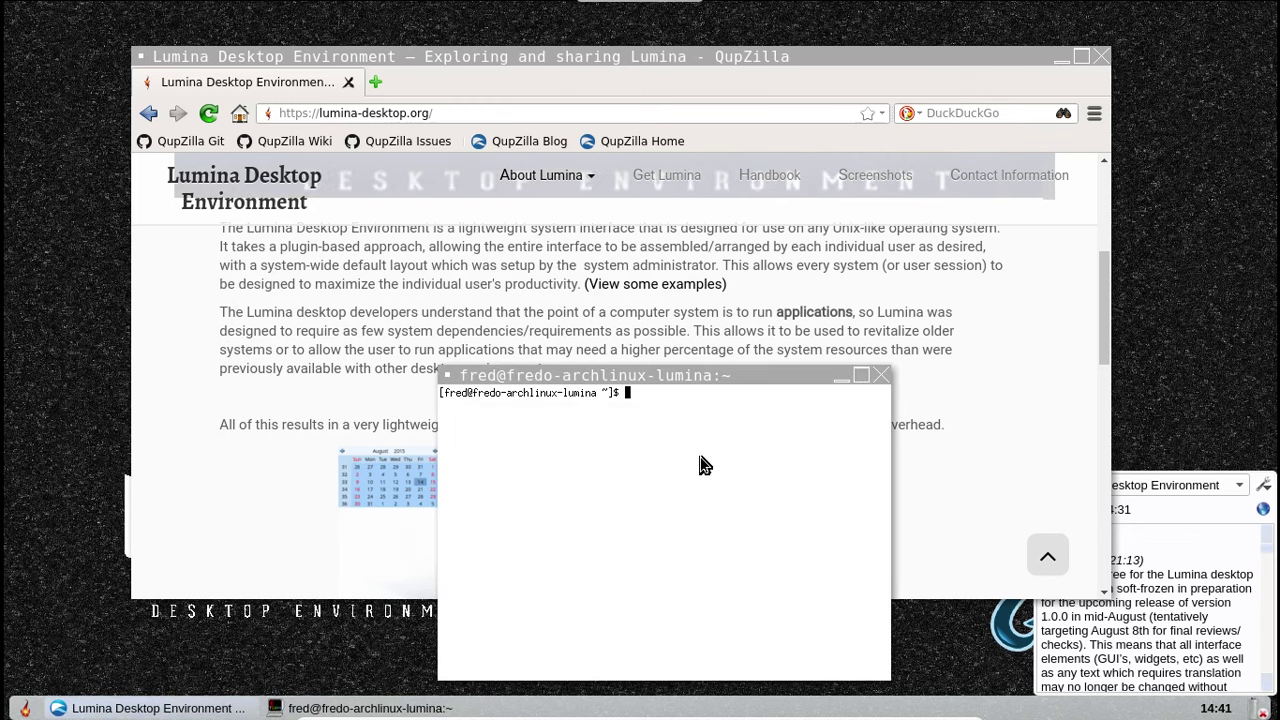
click(1100, 58)
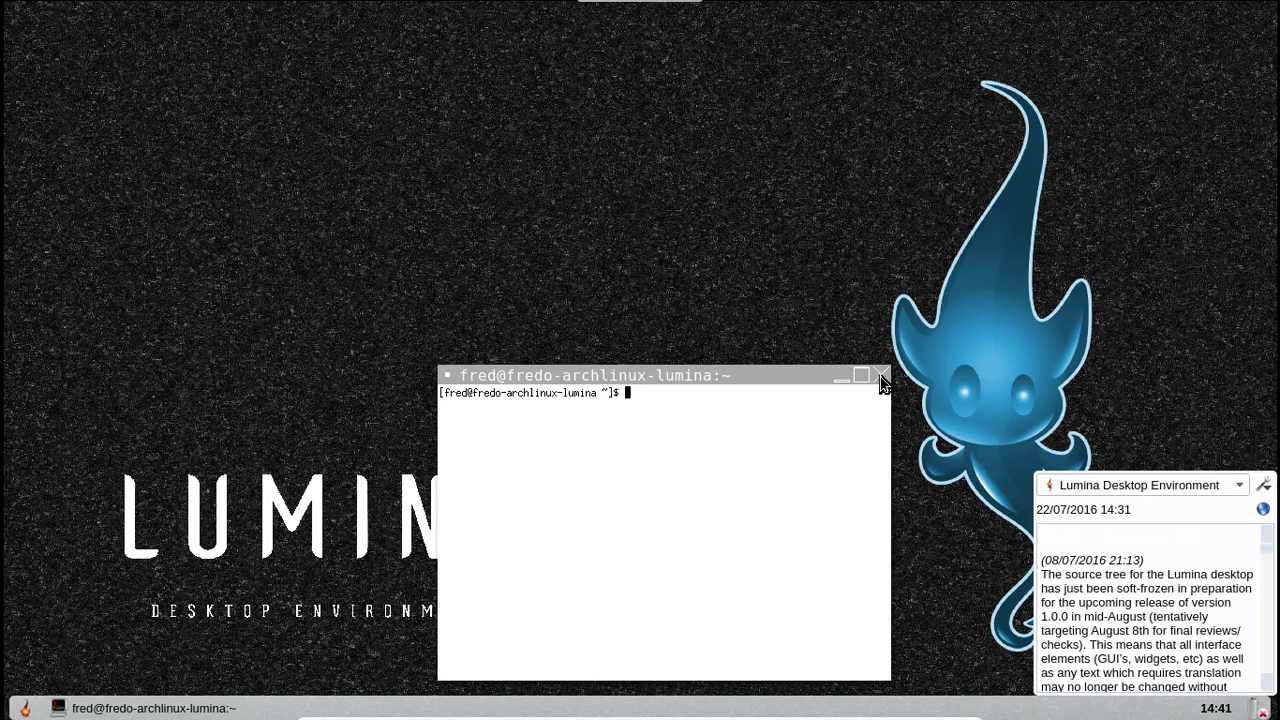
click(881, 375)
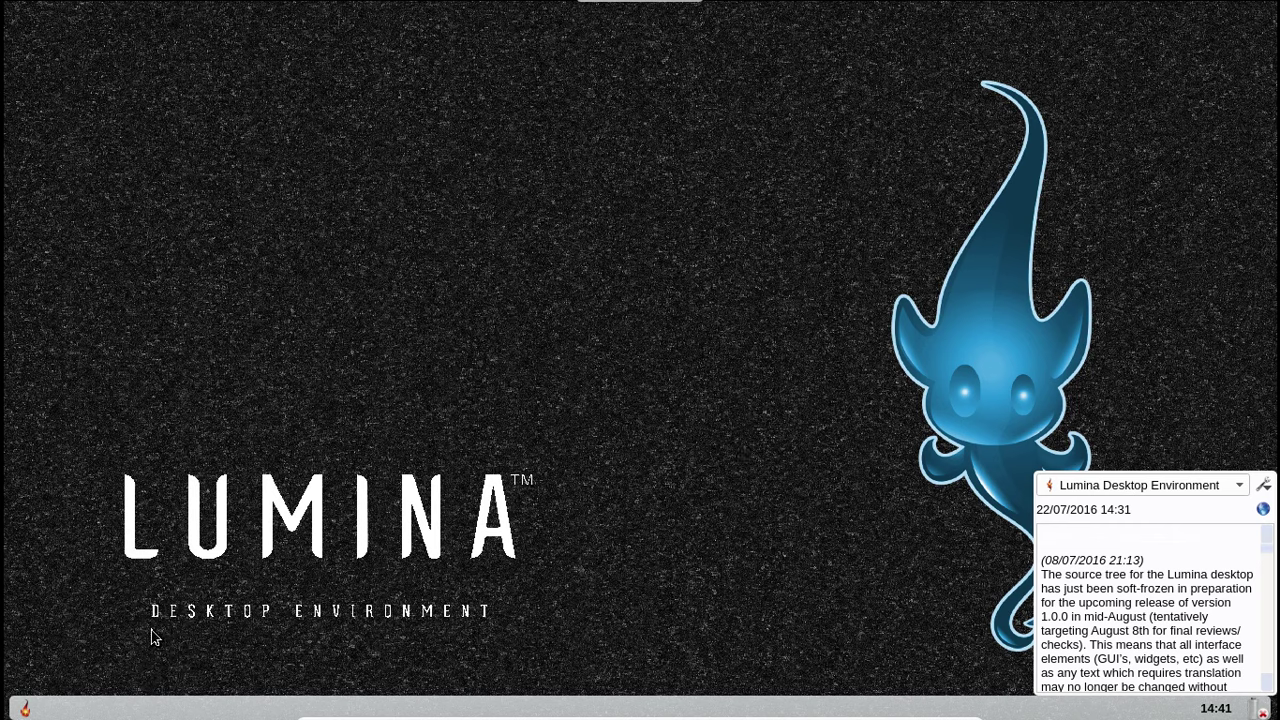
- Open Desktop Information from the start menu preferences, view the Qt version details and close both windows
click(25, 710)
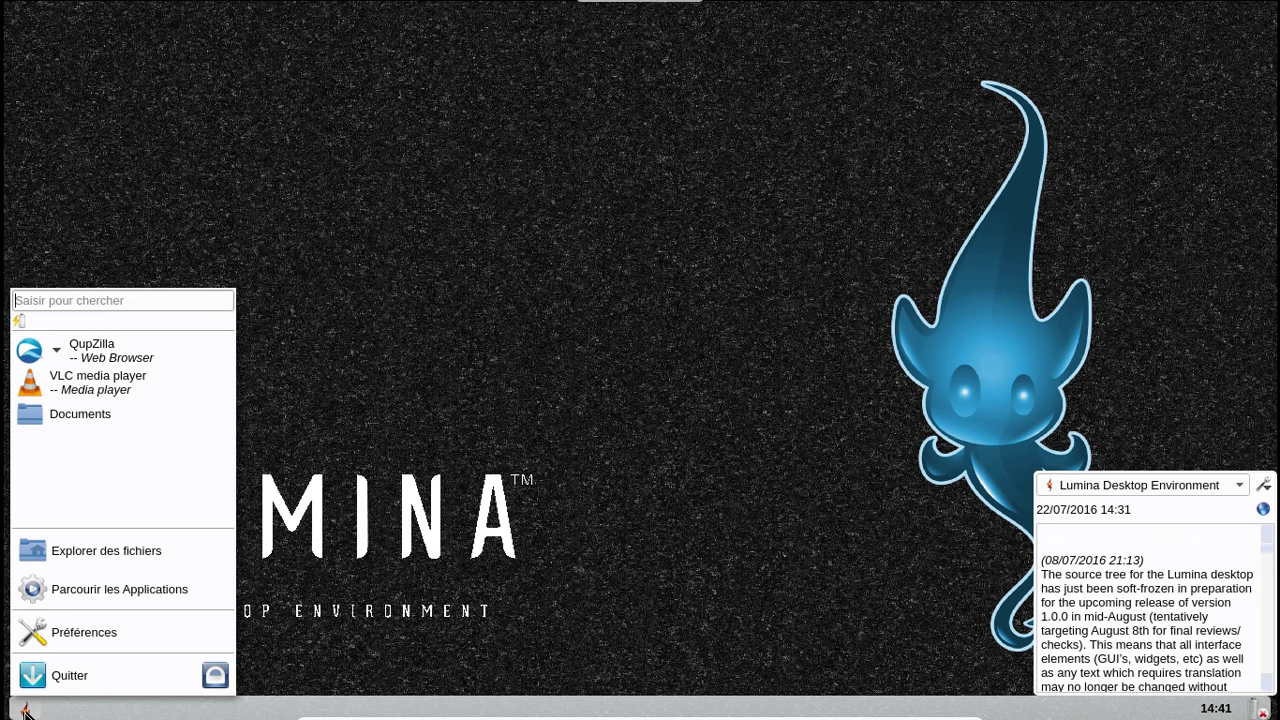
click(57, 645)
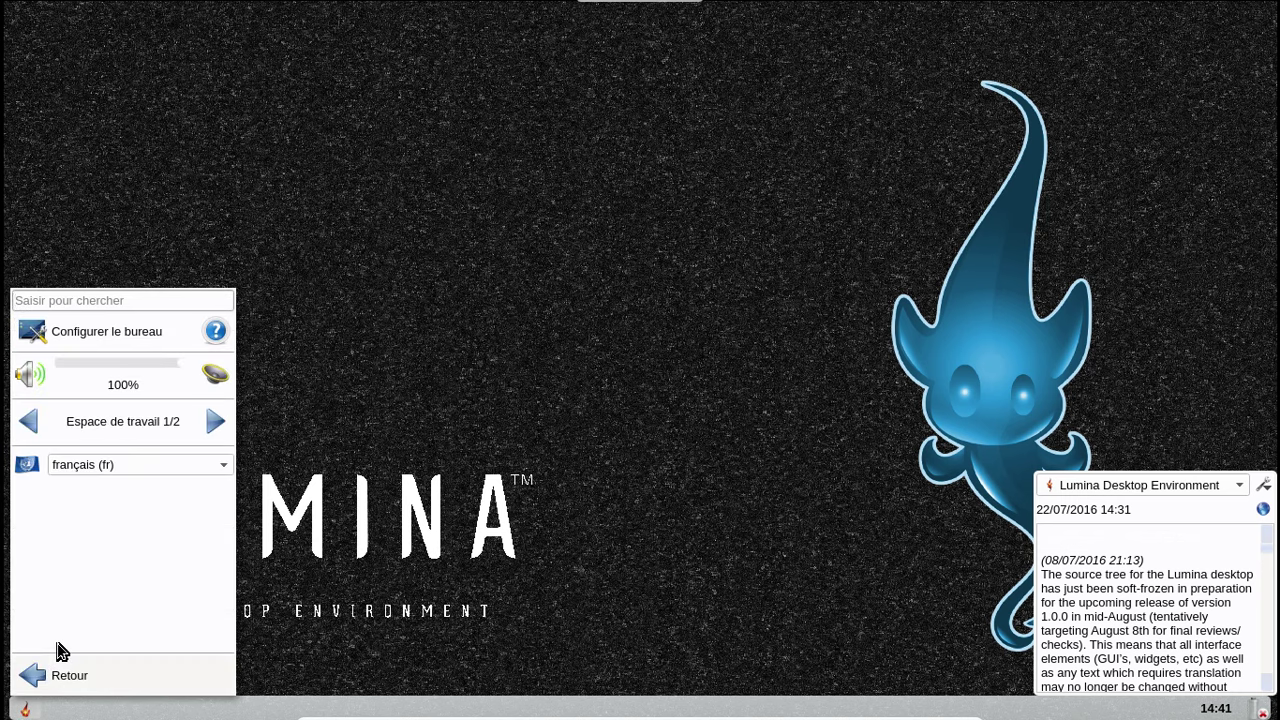
click(227, 340)
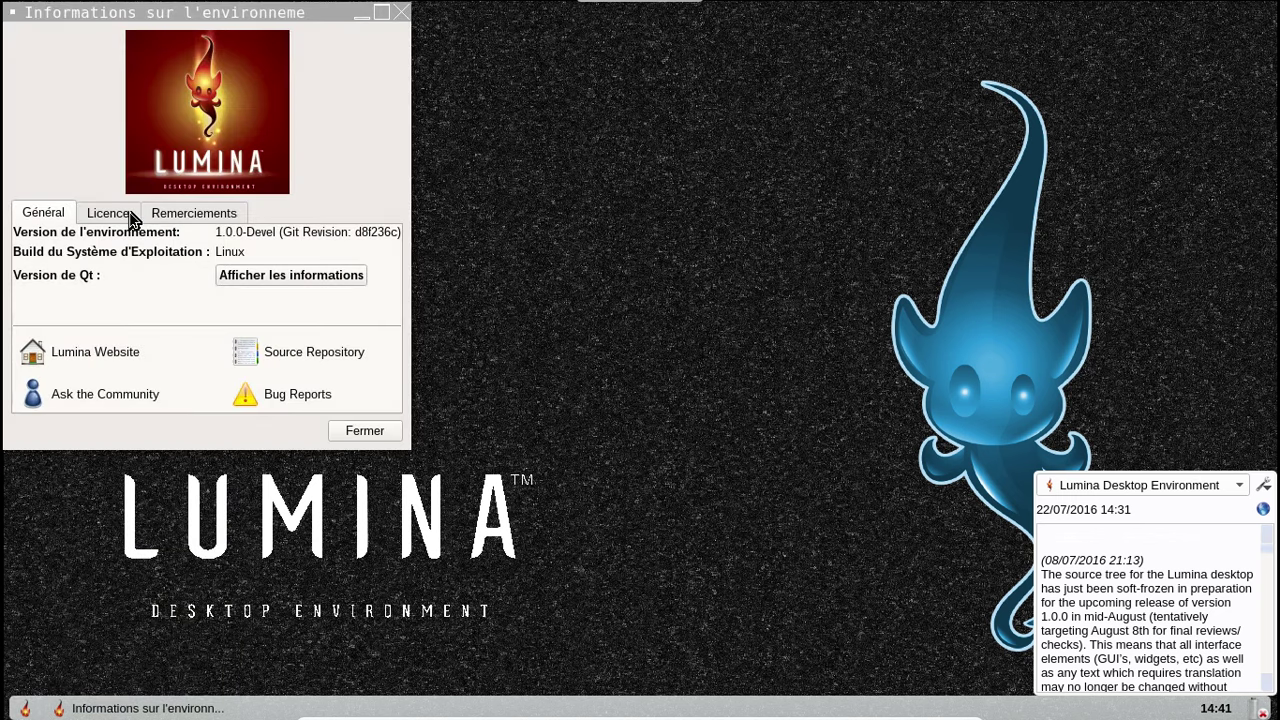
click(303, 276)
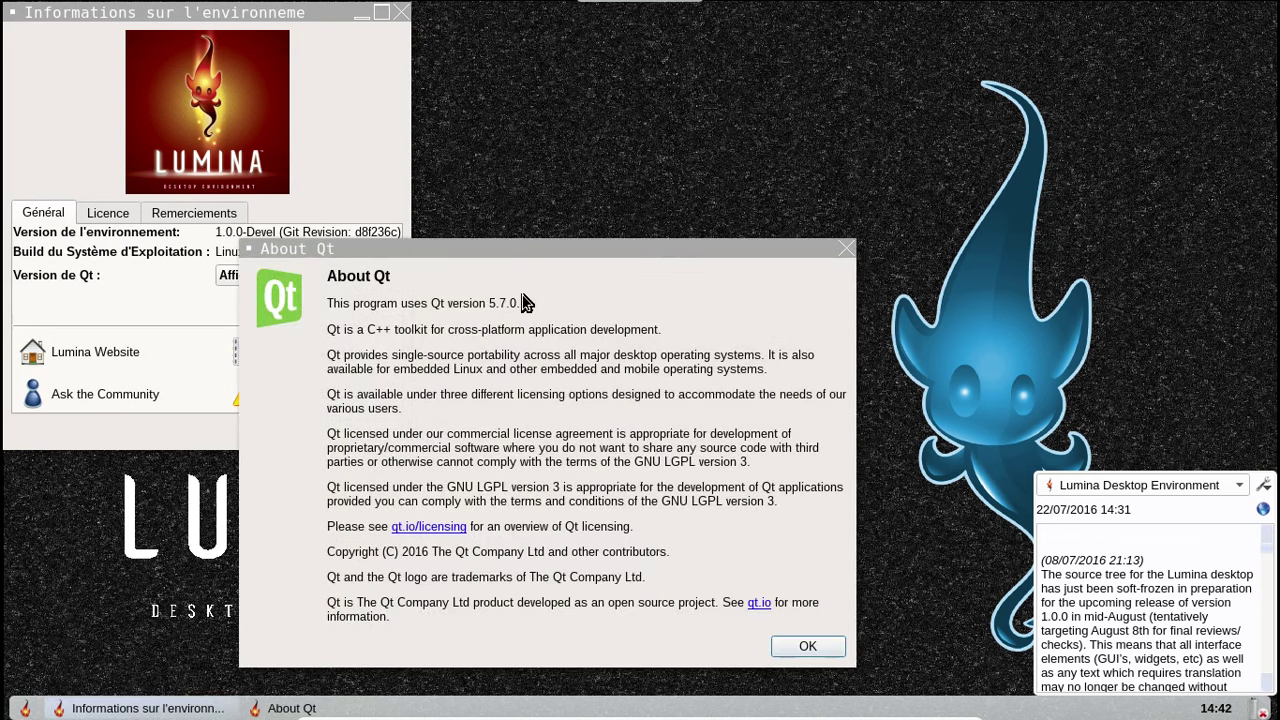
click(808, 646)
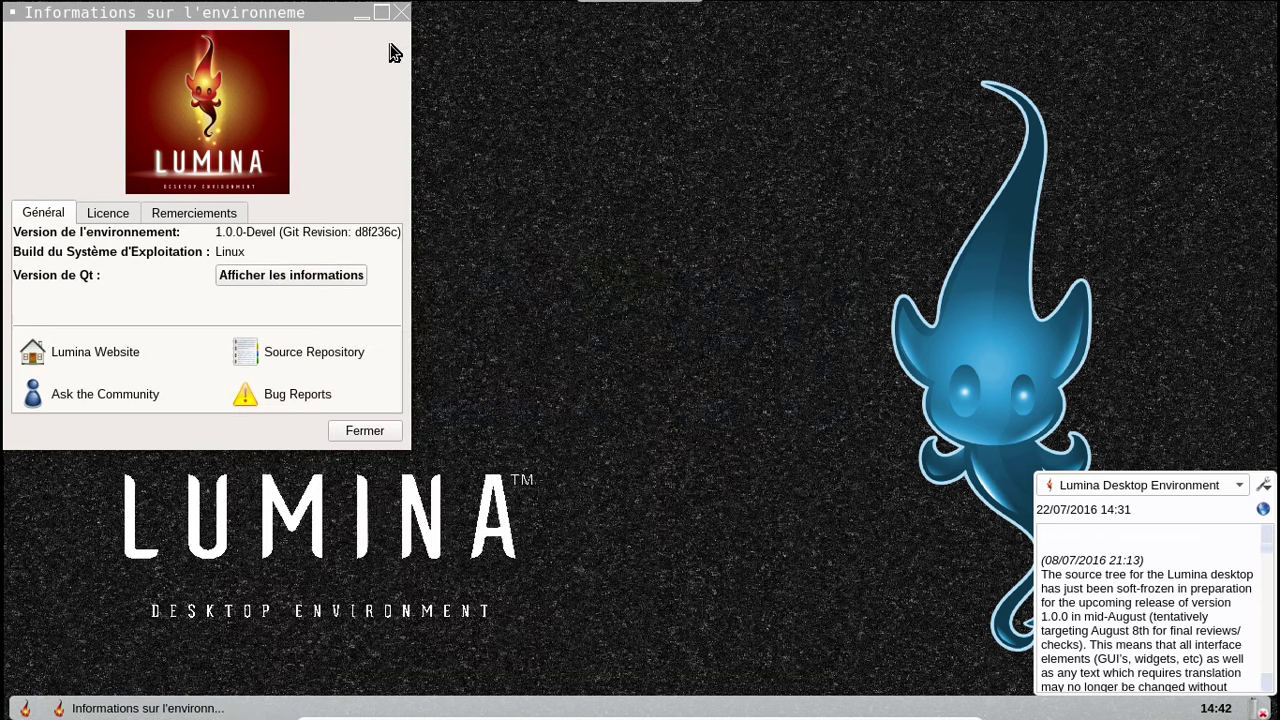
click(398, 16)
- Open the Documents favourite from the start menu, browse to the Téléchargements folder and view the actions available for the Lumina package archive
click(25, 708)
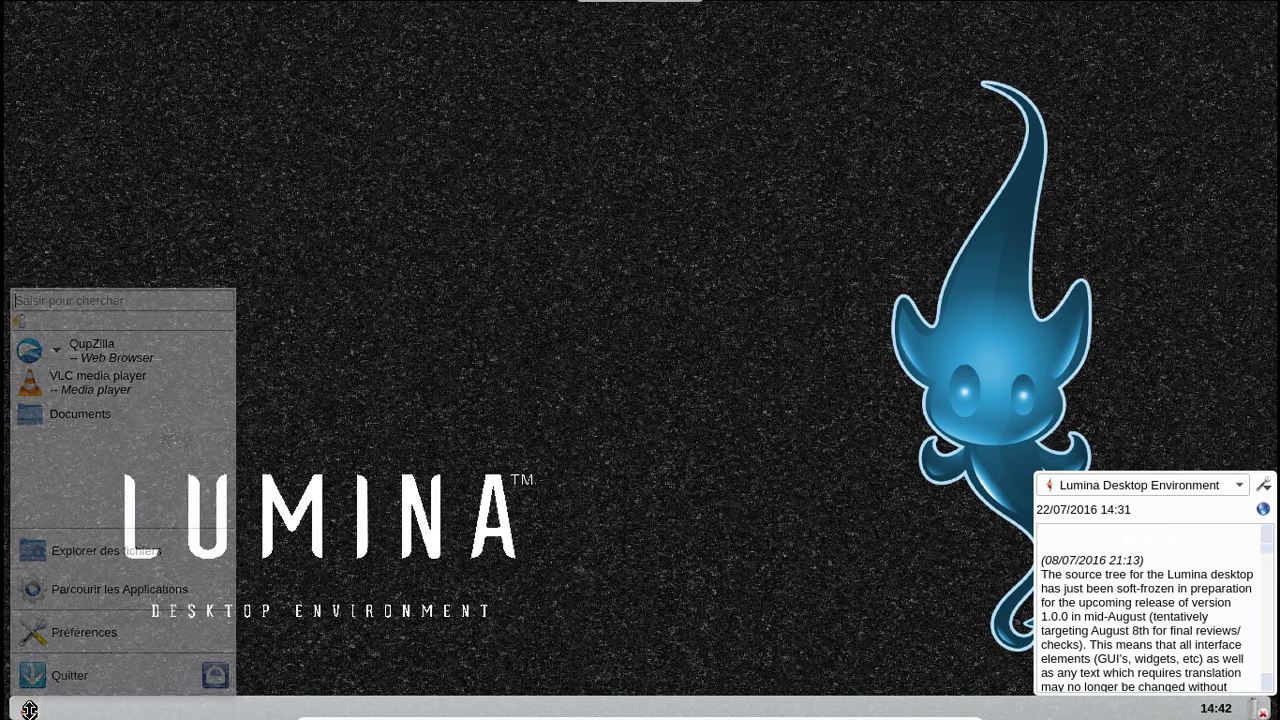
click(120, 420)
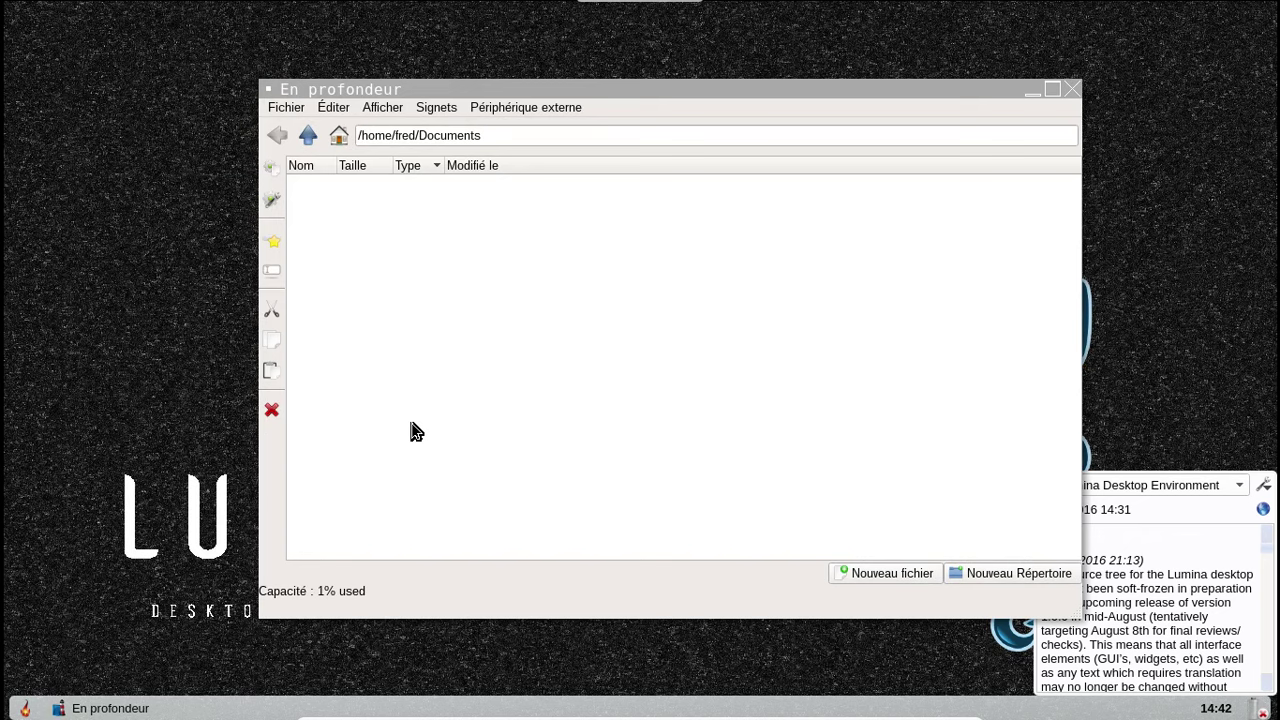
click(306, 136)
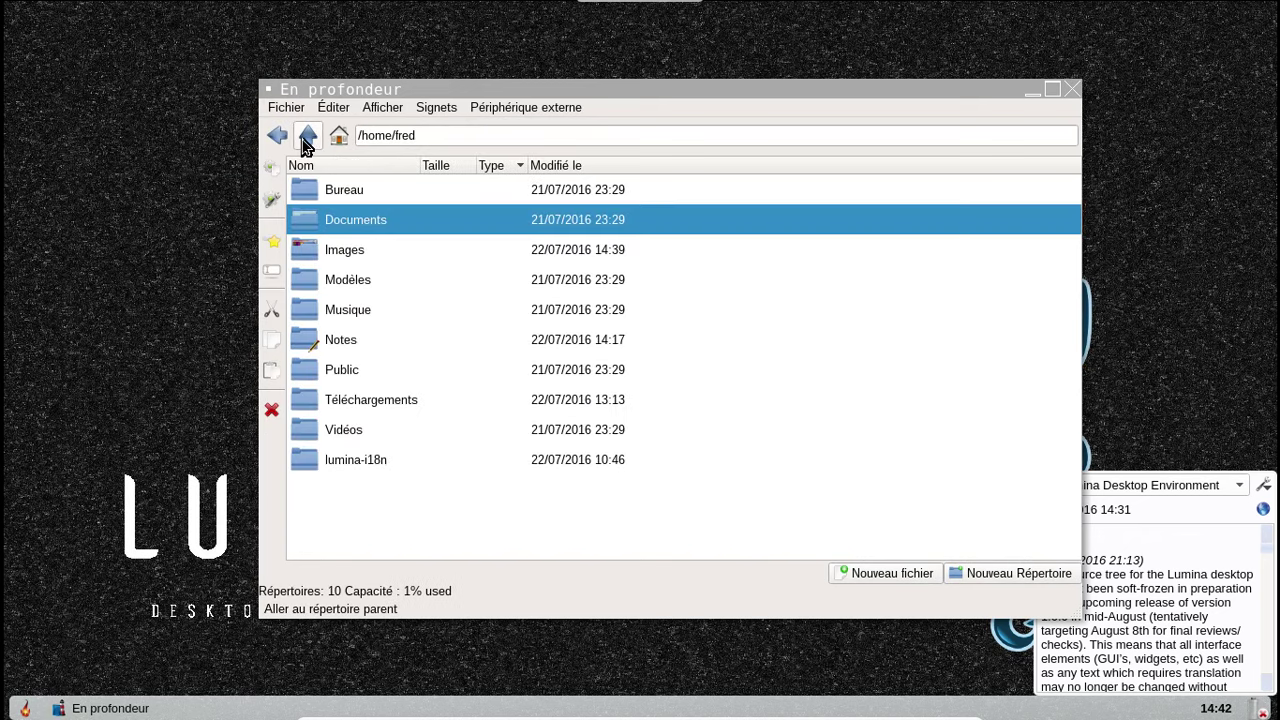
double_click(382, 398)
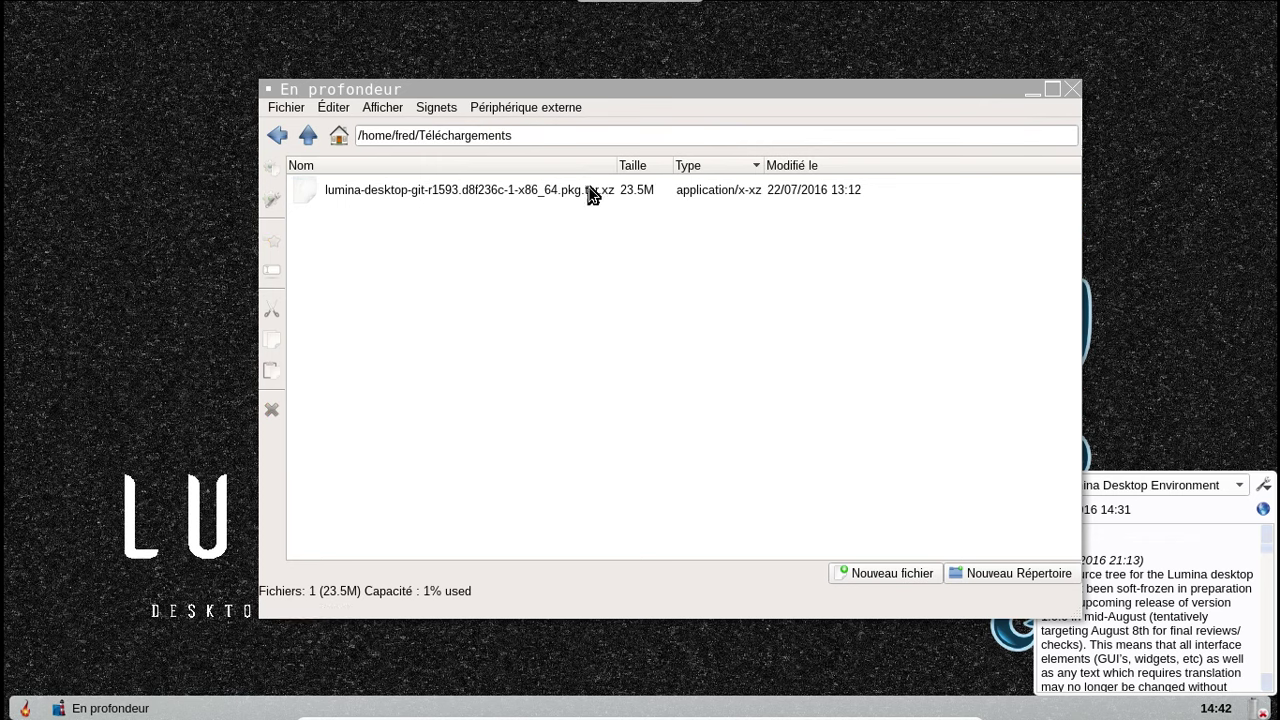
click(559, 197)
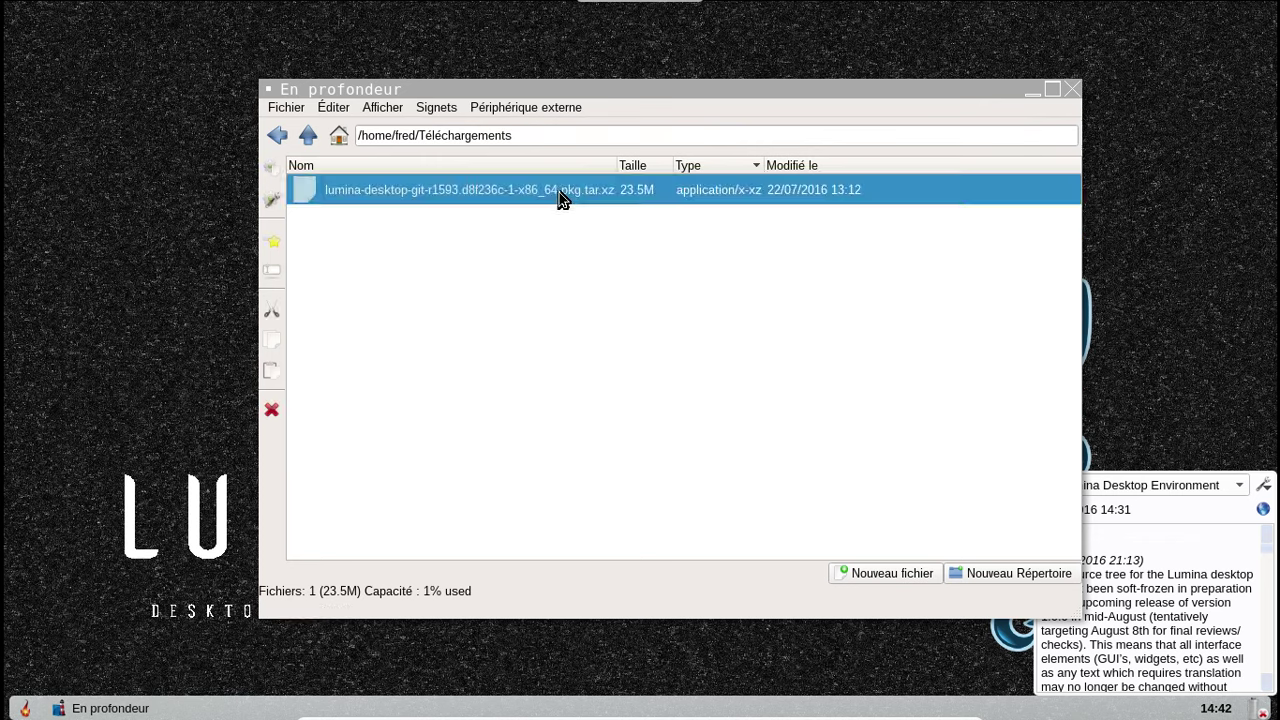
right_click(559, 197)
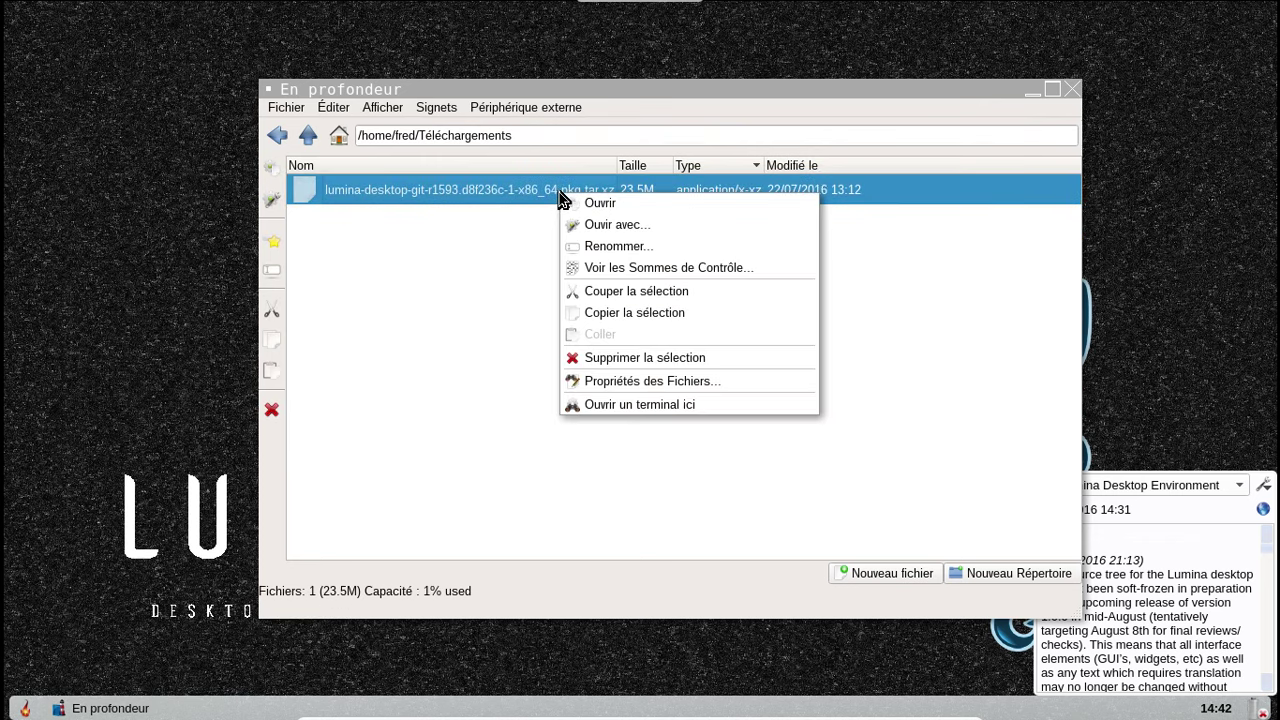
click(463, 309)
- Return to the home folder, view the file properties of the lumina-i18n folder and close the information window
click(308, 135)
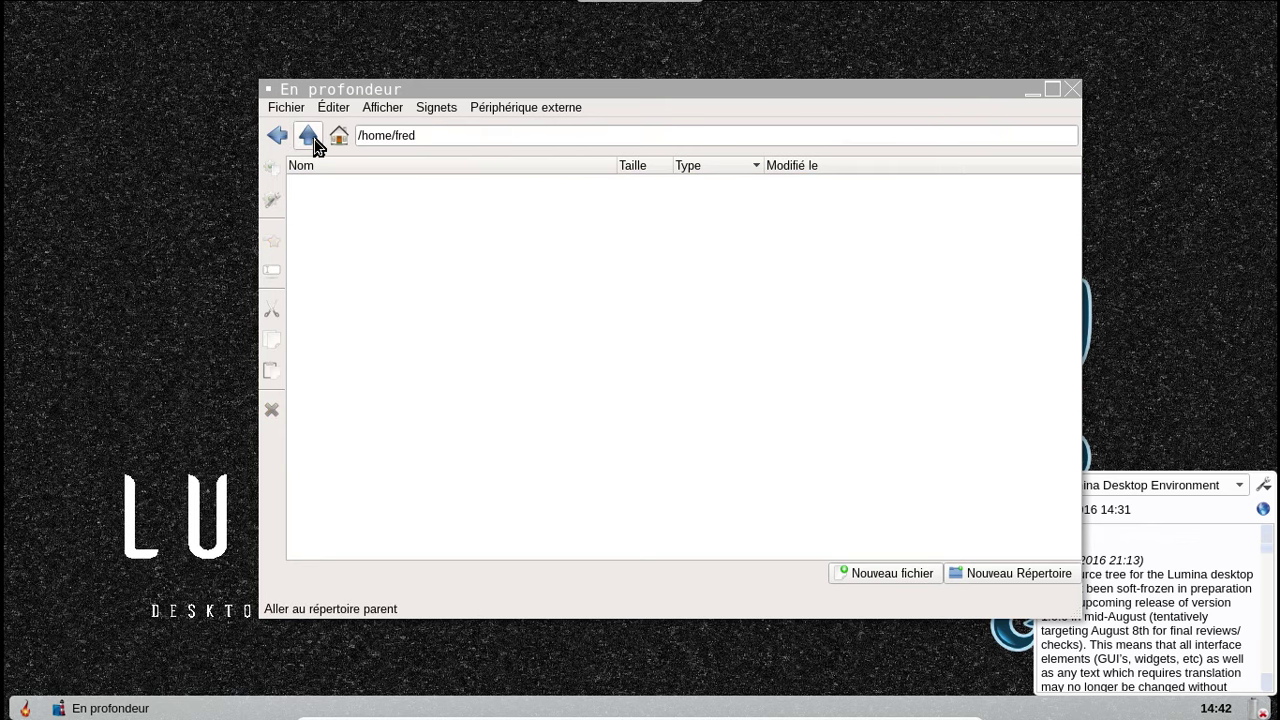
click(382, 460)
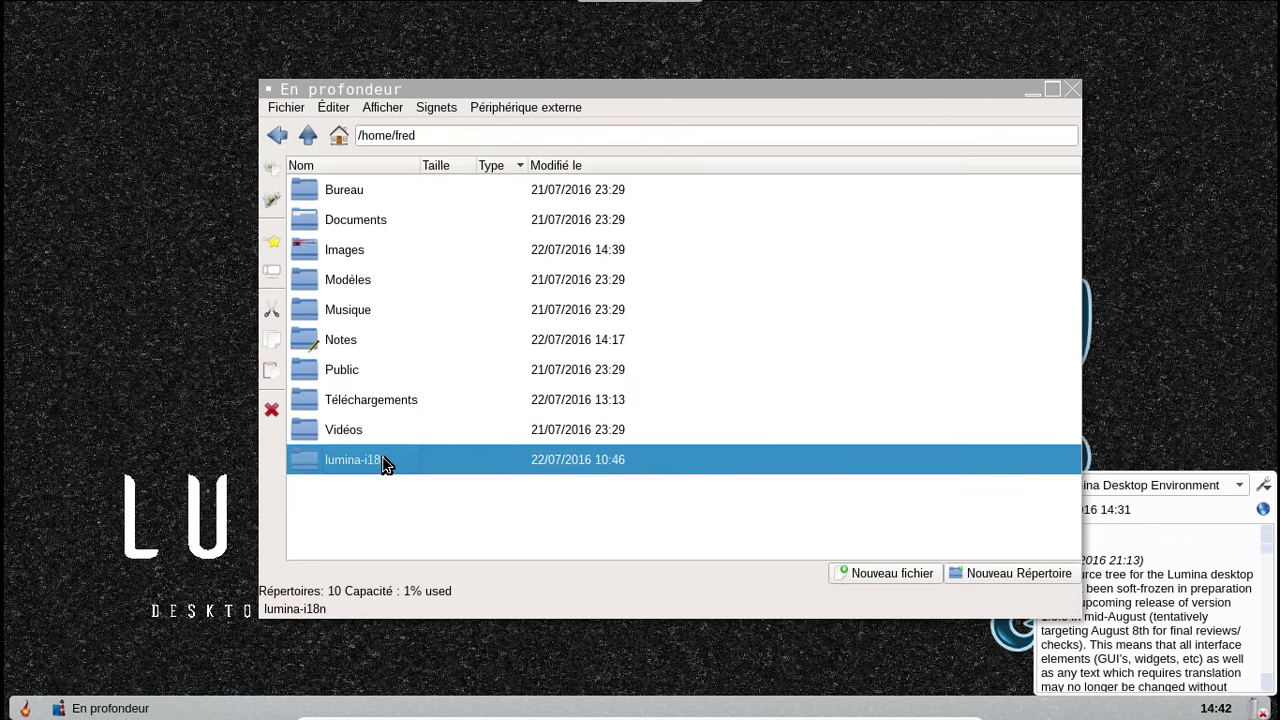
right_click(383, 460)
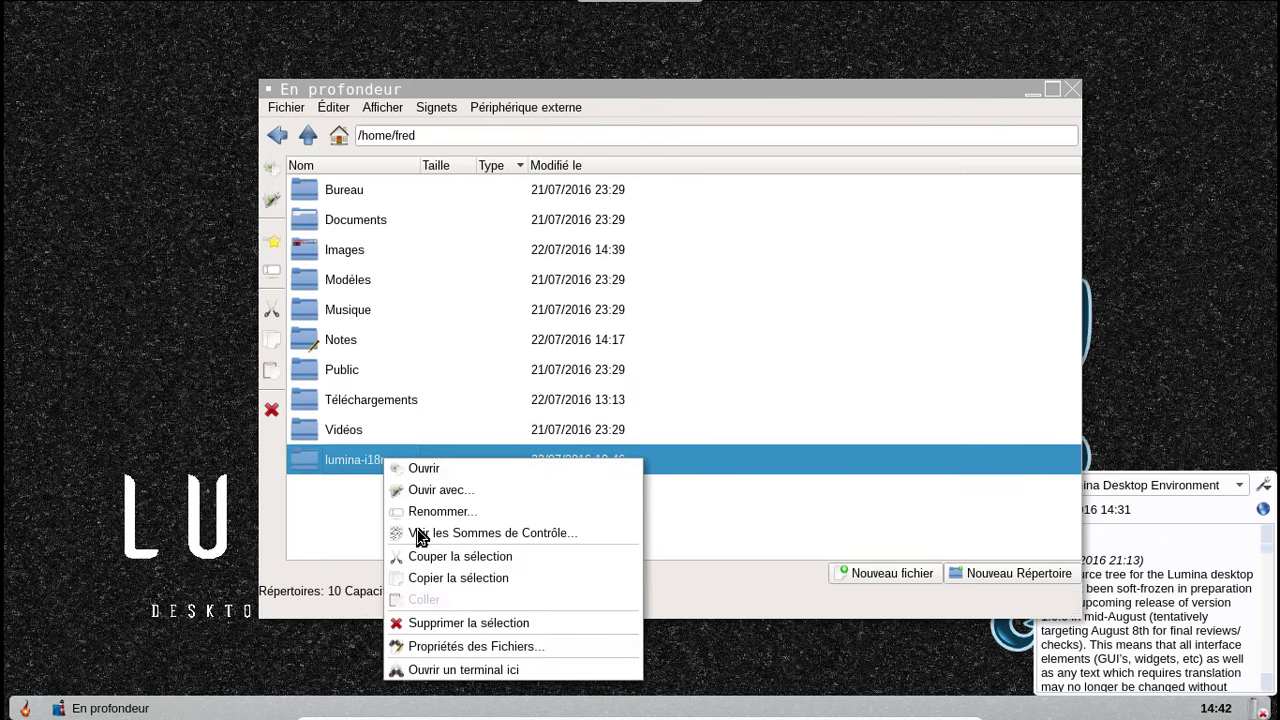
click(470, 644)
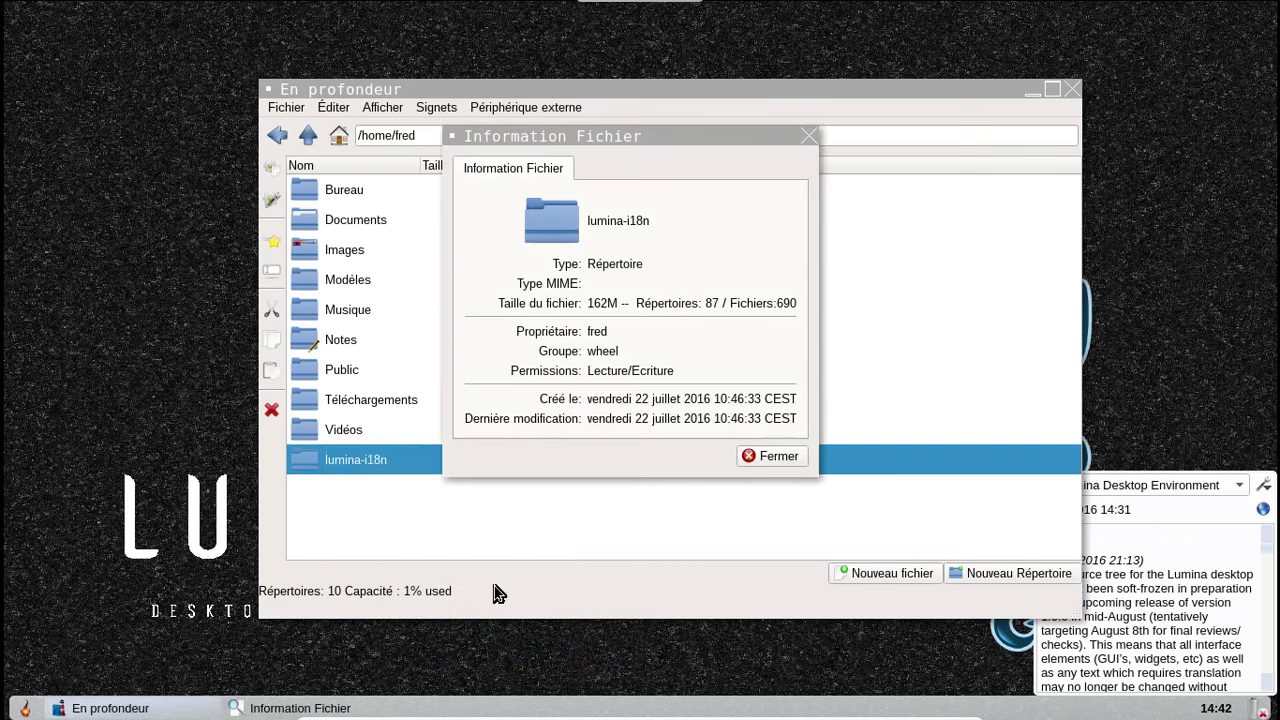
click(778, 458)
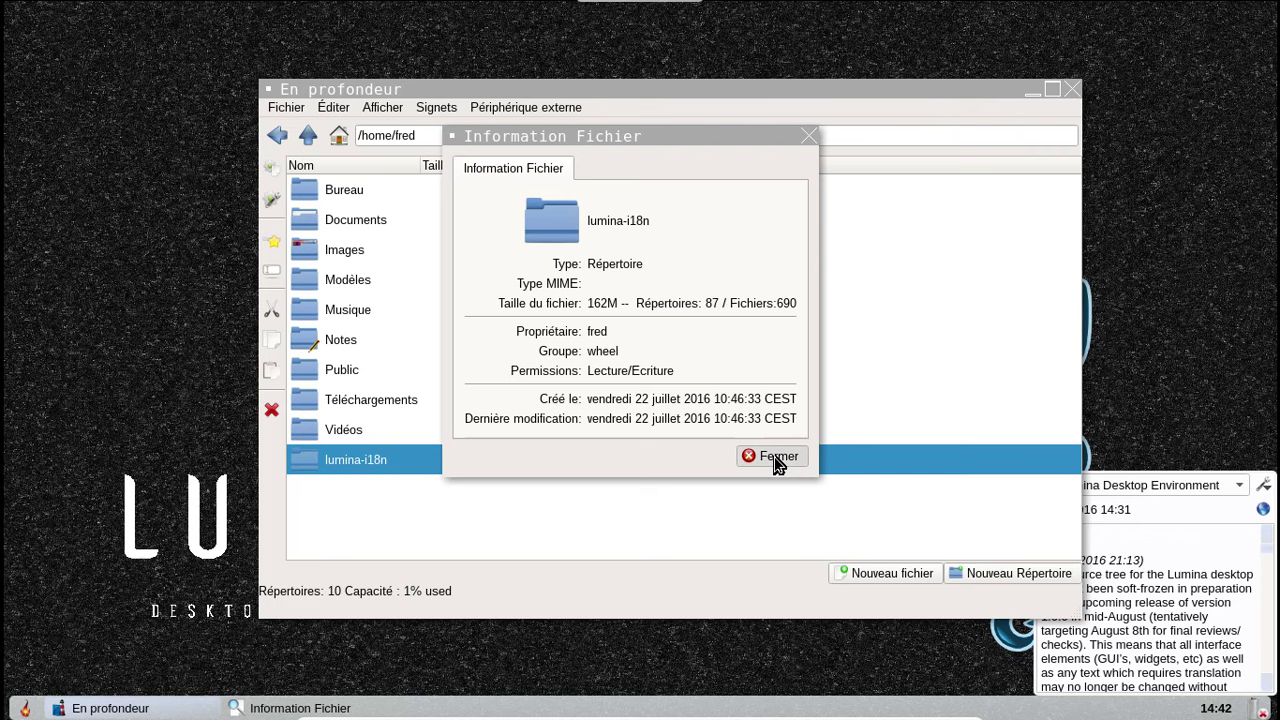
- Open the lumina-i18n folder, look inside its dist subfolder and go back up one level
double_click(386, 460)
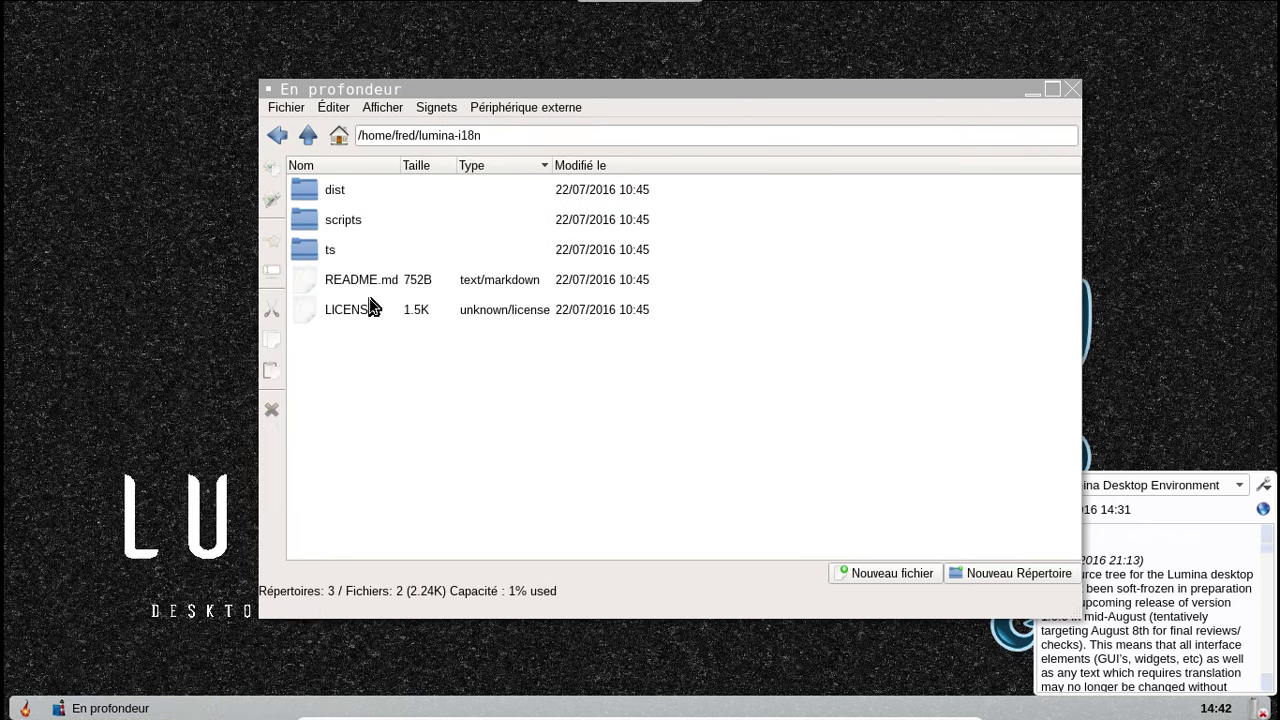
double_click(344, 198)
click(344, 201)
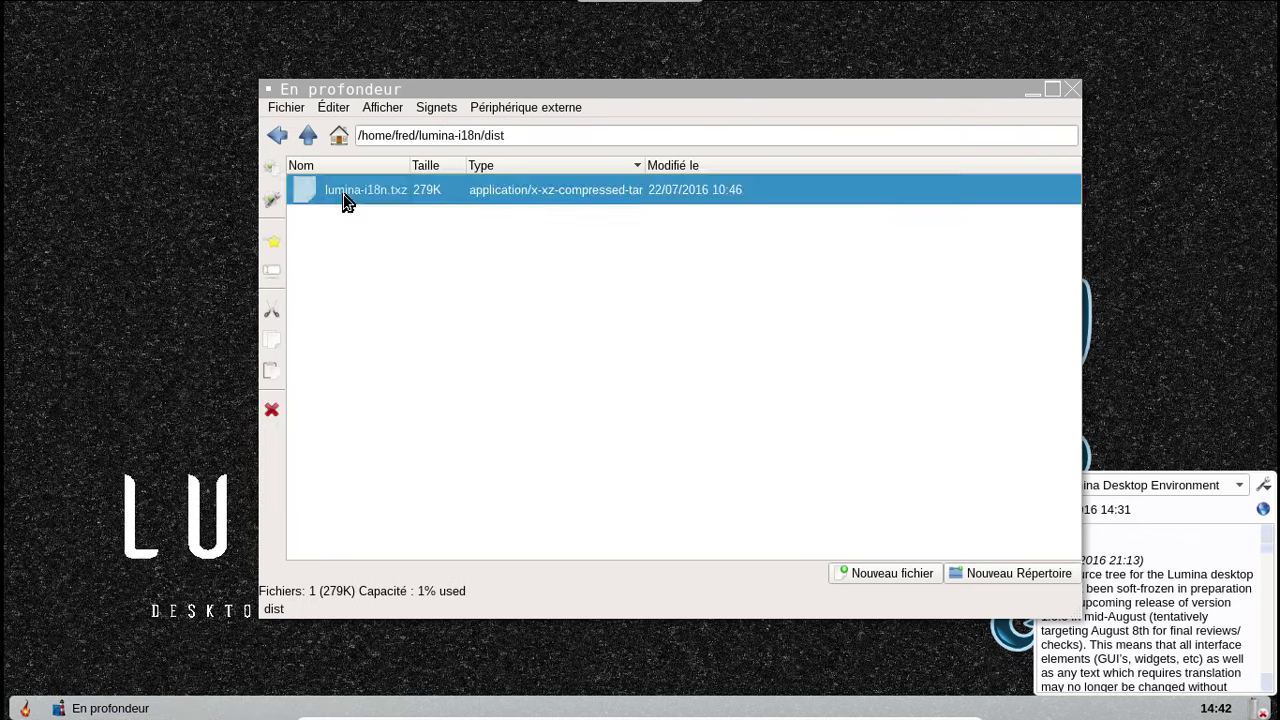
click(308, 135)
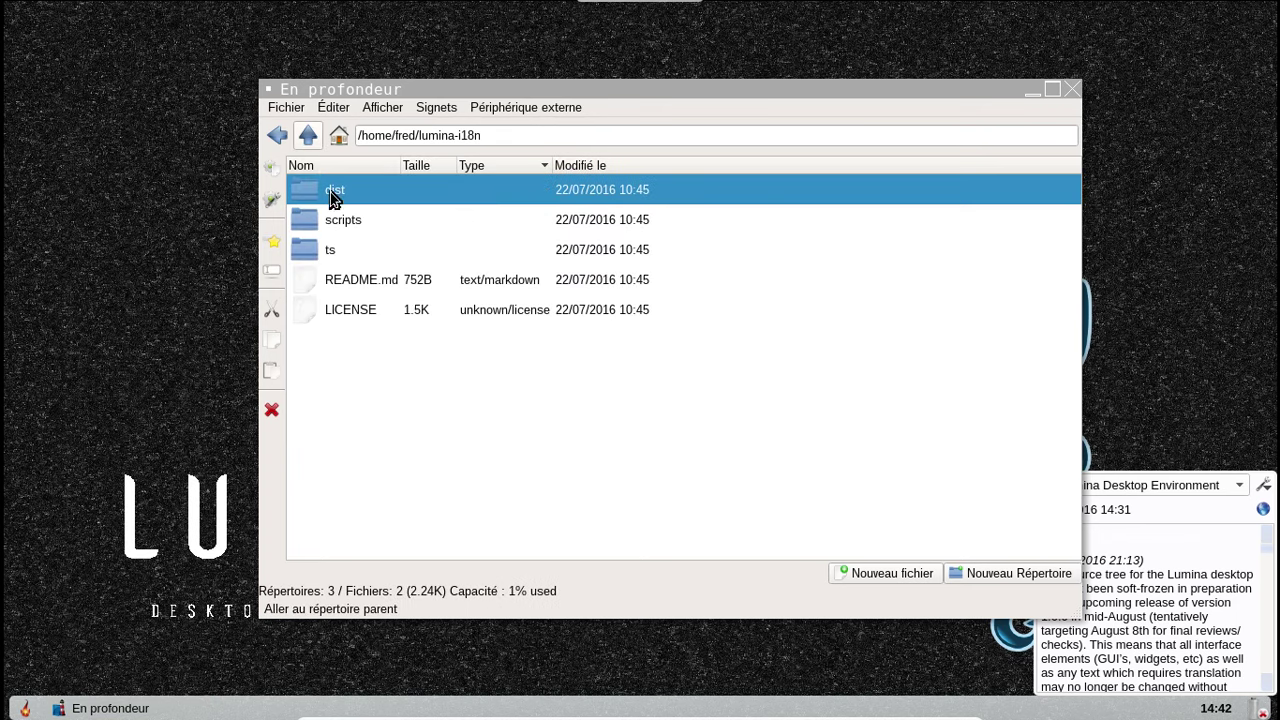
- Browse the language folders inside ts, try to open the fr folder and dismiss the application error dialog
double_click(339, 251)
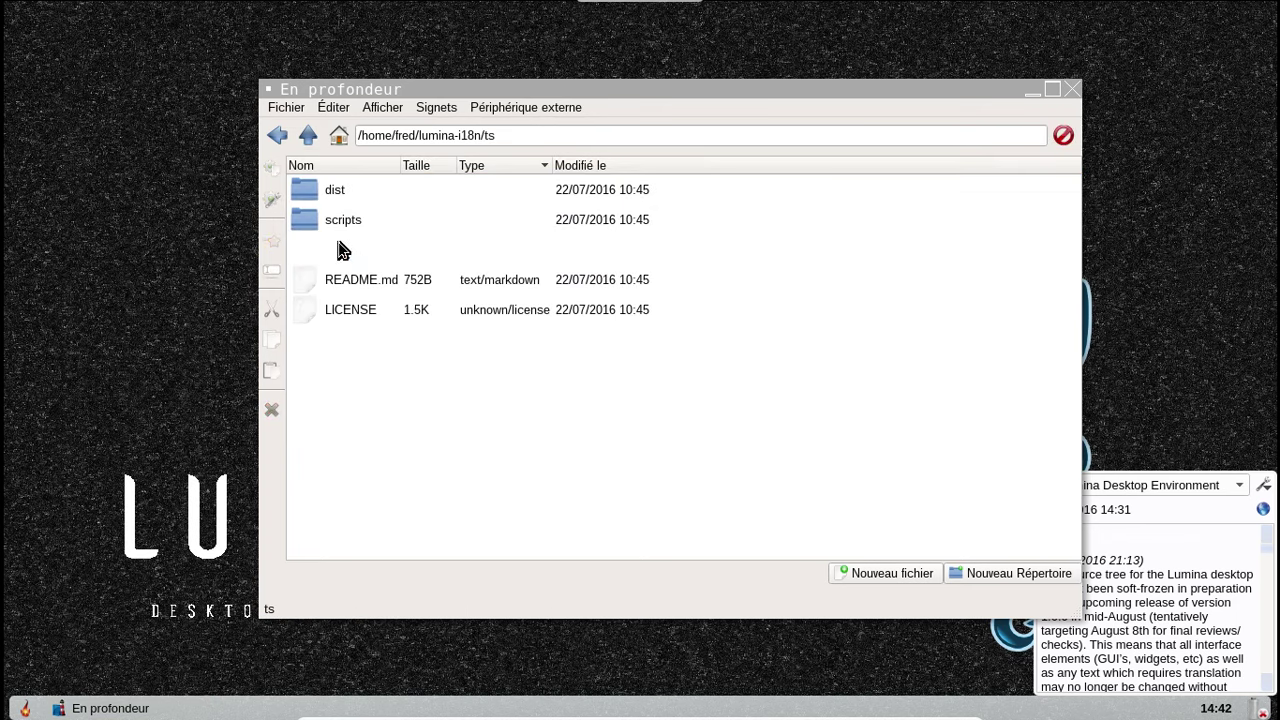
scroll(543, 289, down, 5)
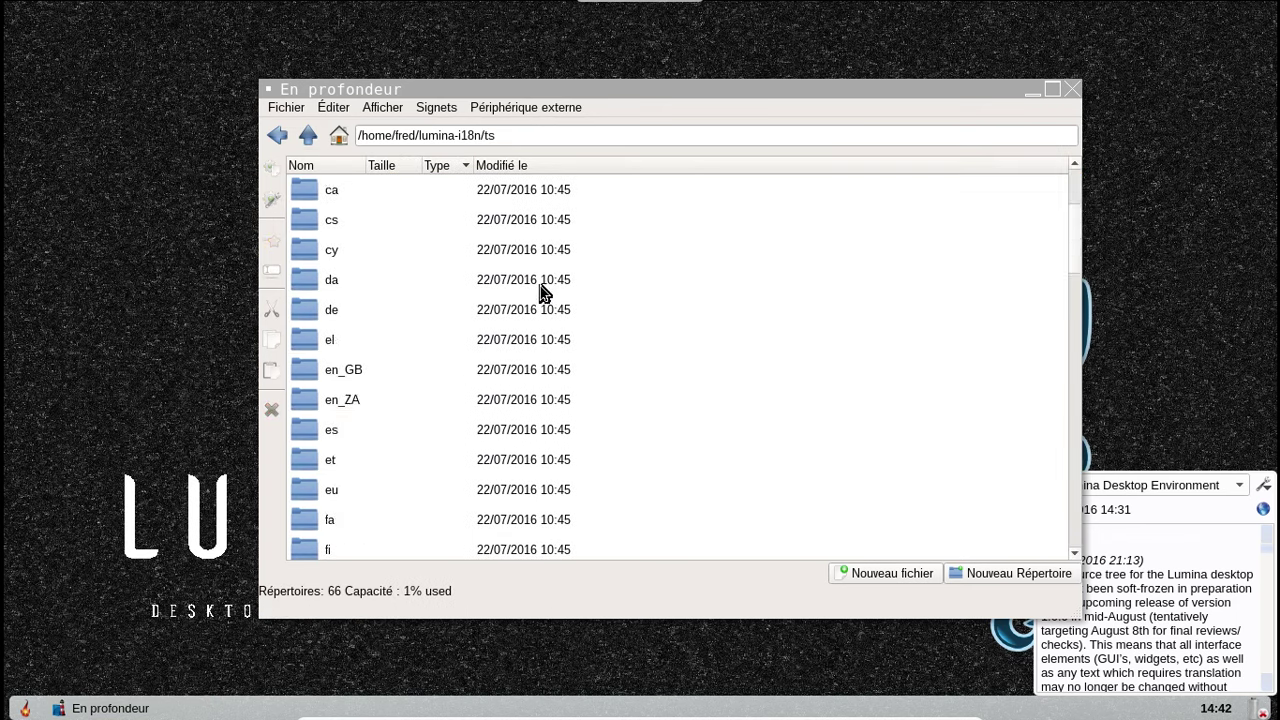
scroll(366, 411, down, 2)
scroll(363, 411, up, 3)
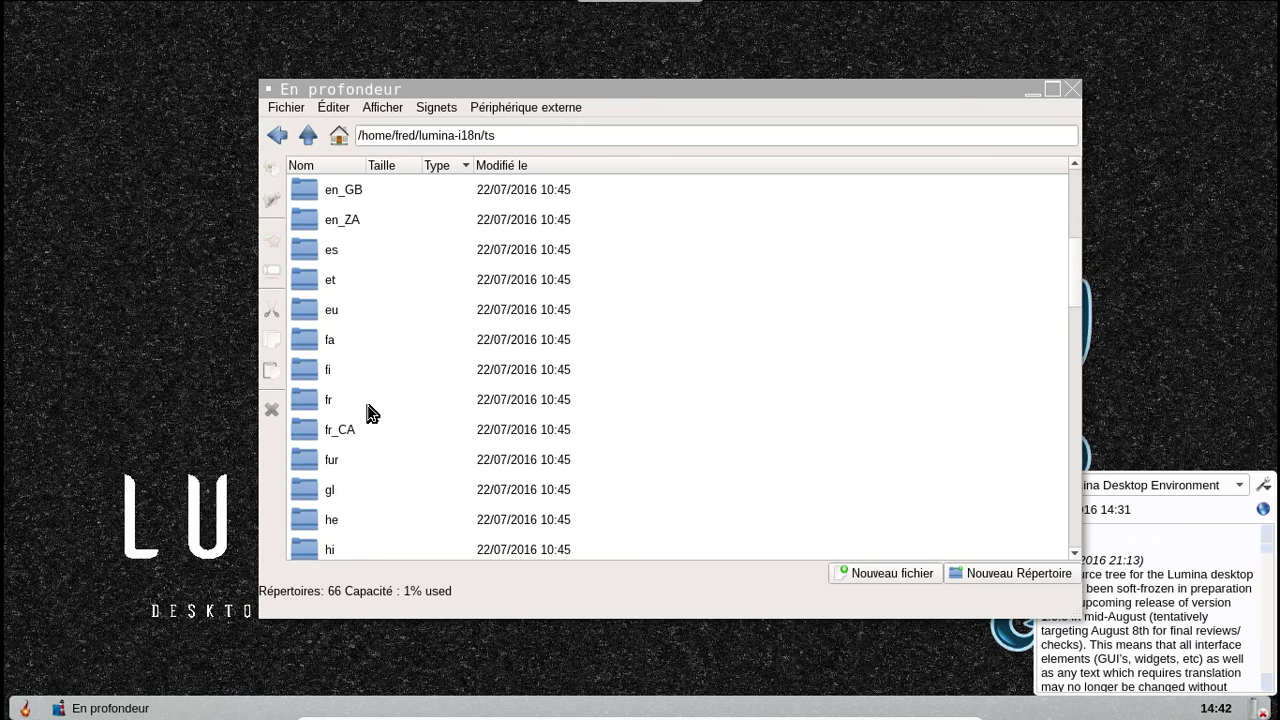
click(361, 407)
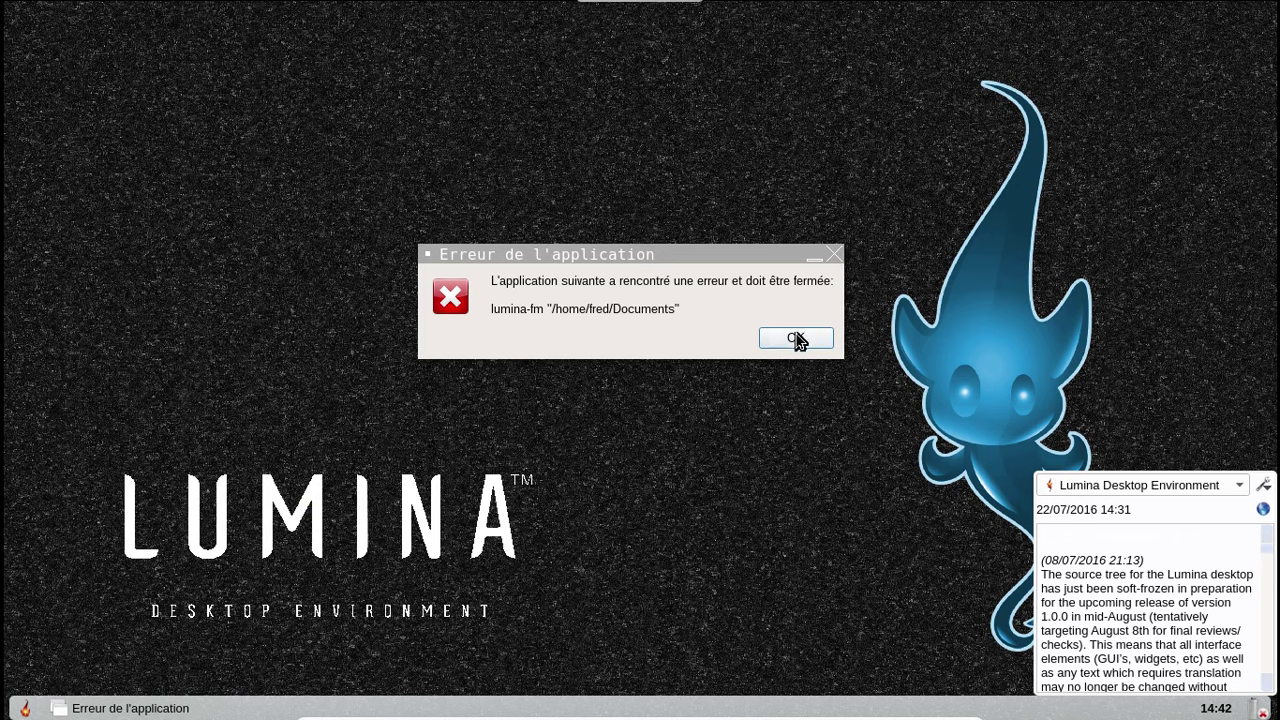
click(796, 339)
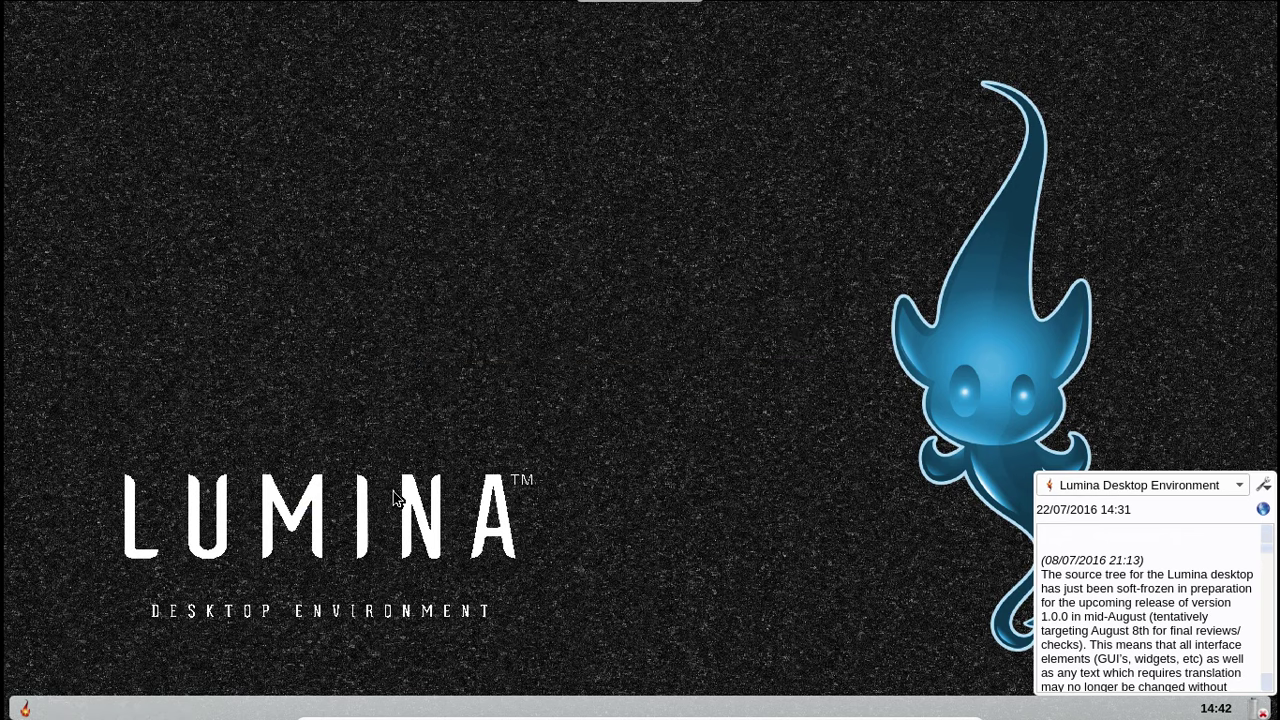
- Try to launch a terminal by searching for xterm in the start menu
click(26, 710)
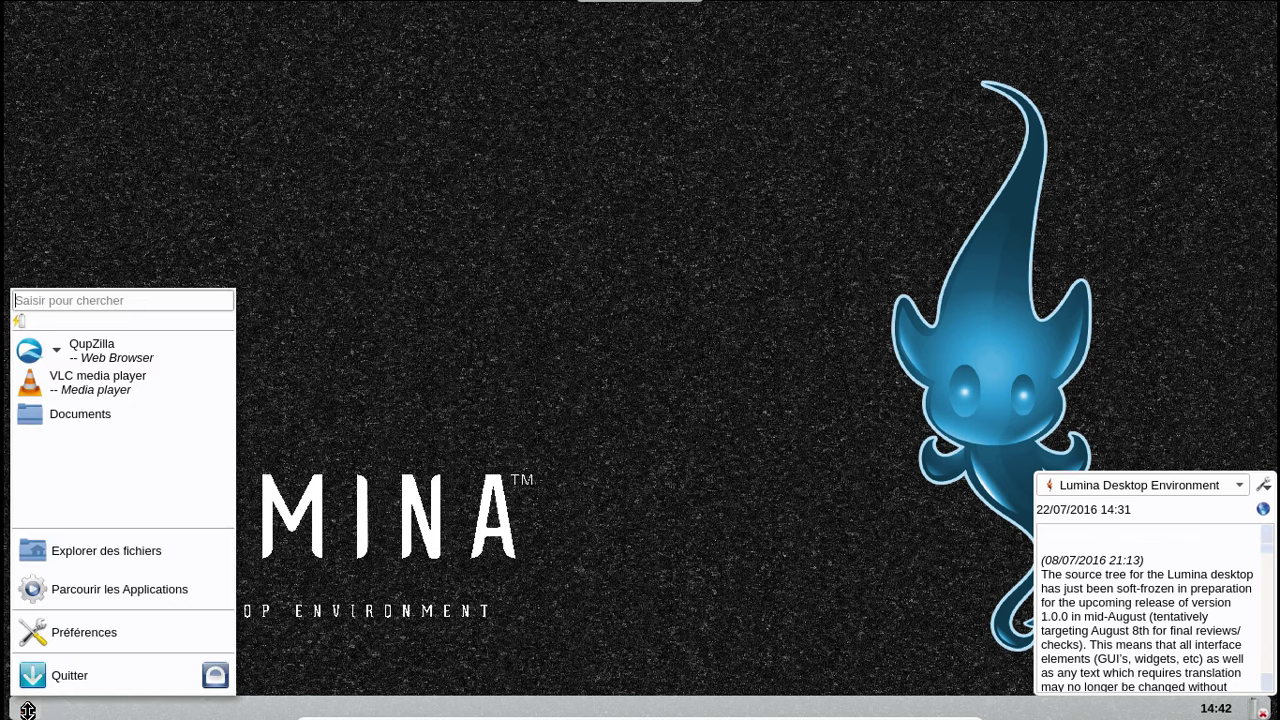
click(111, 305)
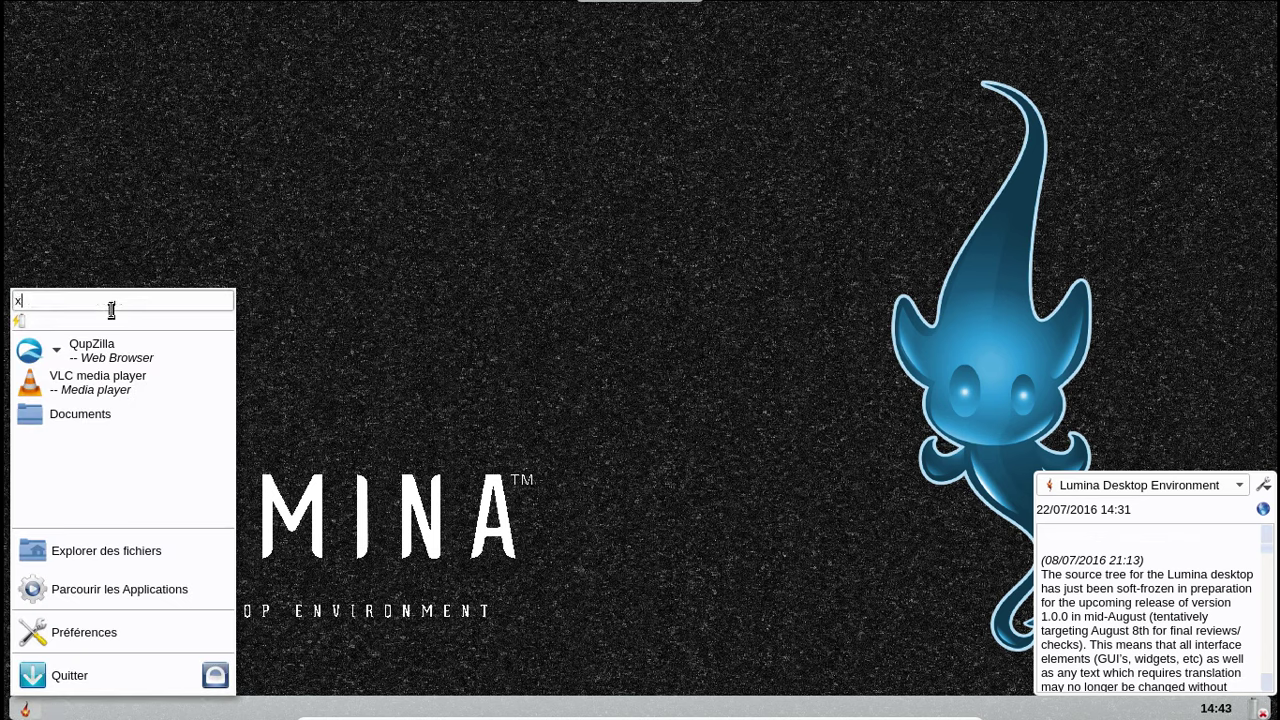
text(xerm)
key(Left)
key(Left)
key(Left)
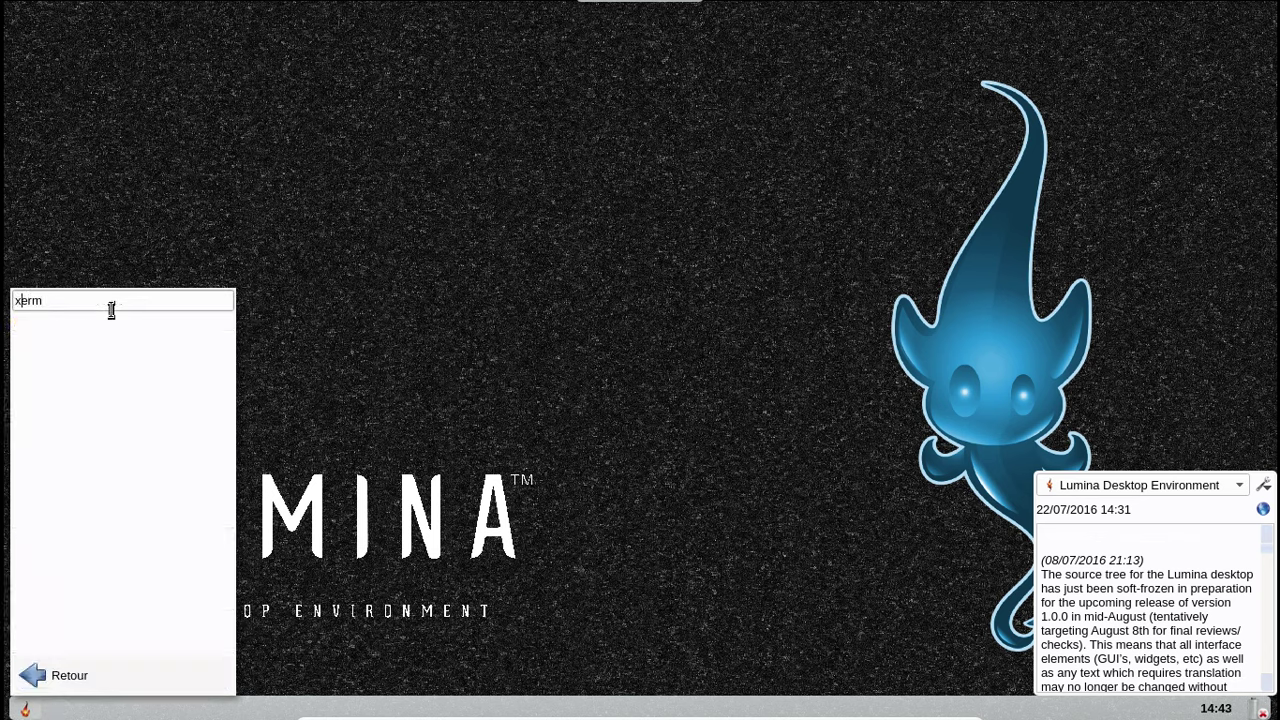
text(t)
key(Return)
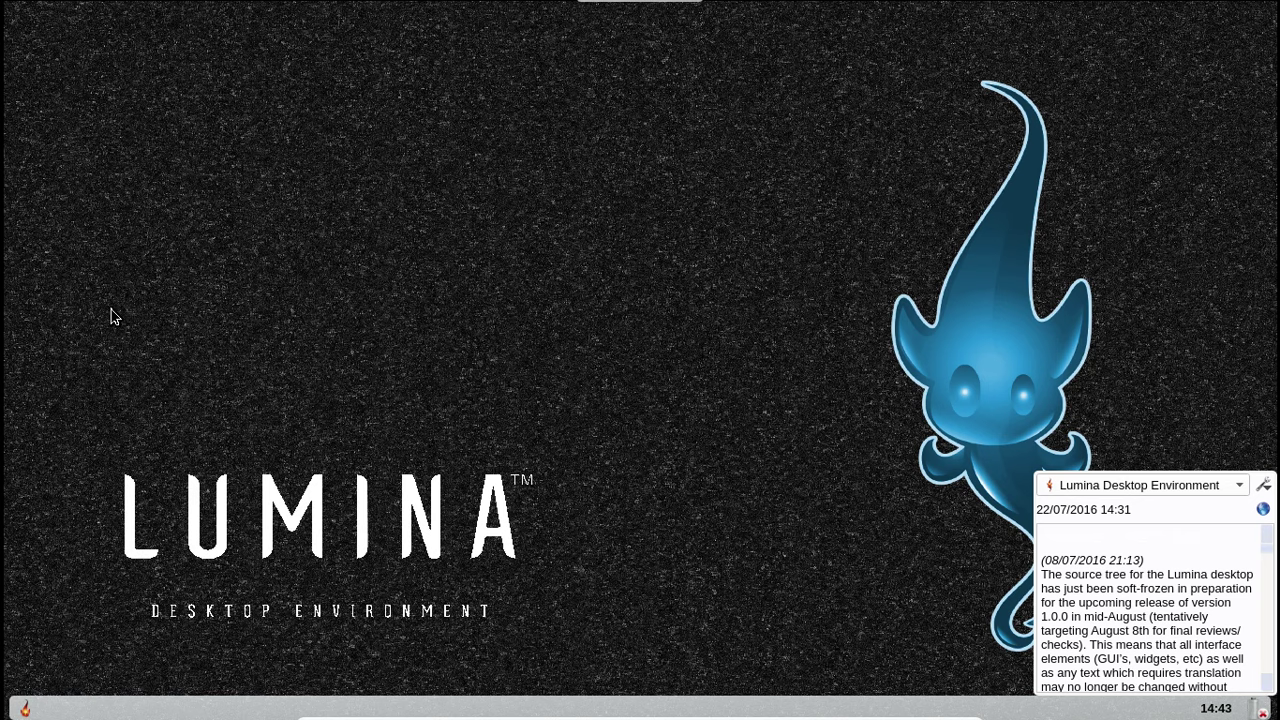
- Launch a terminal from the desktop's context menu and move its window higher on the desktop
right_click(280, 107)
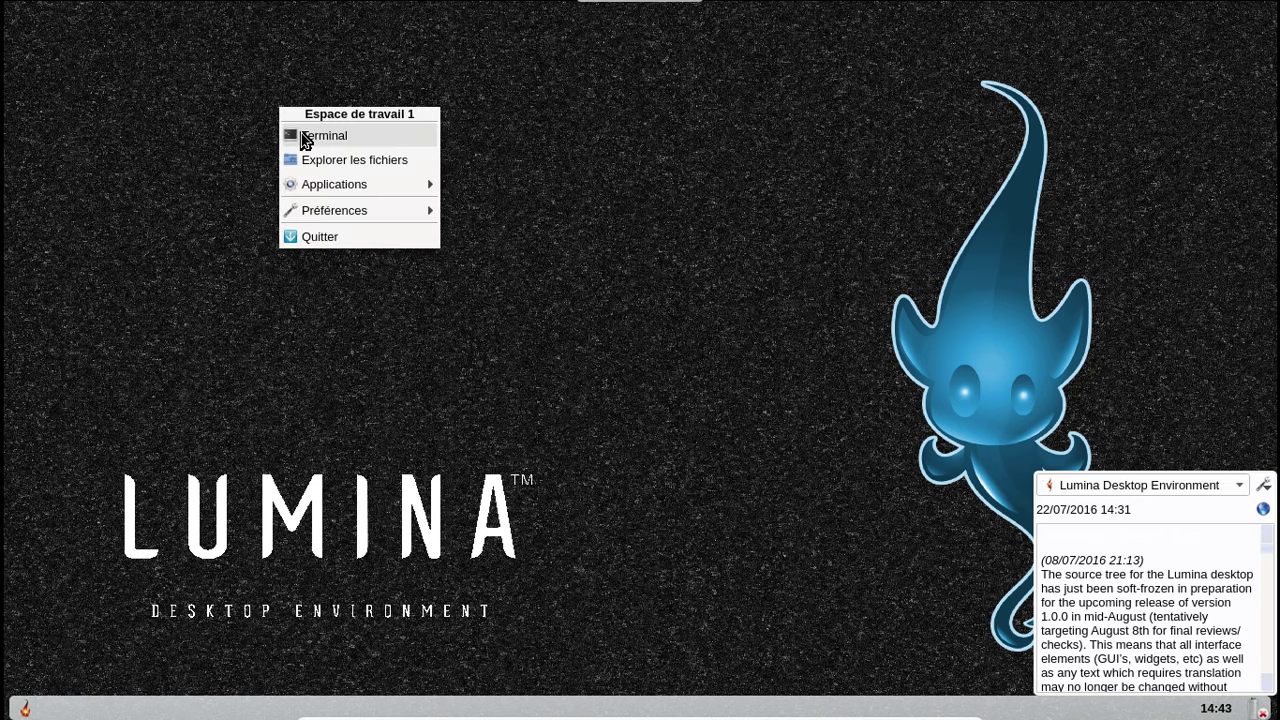
click(305, 138)
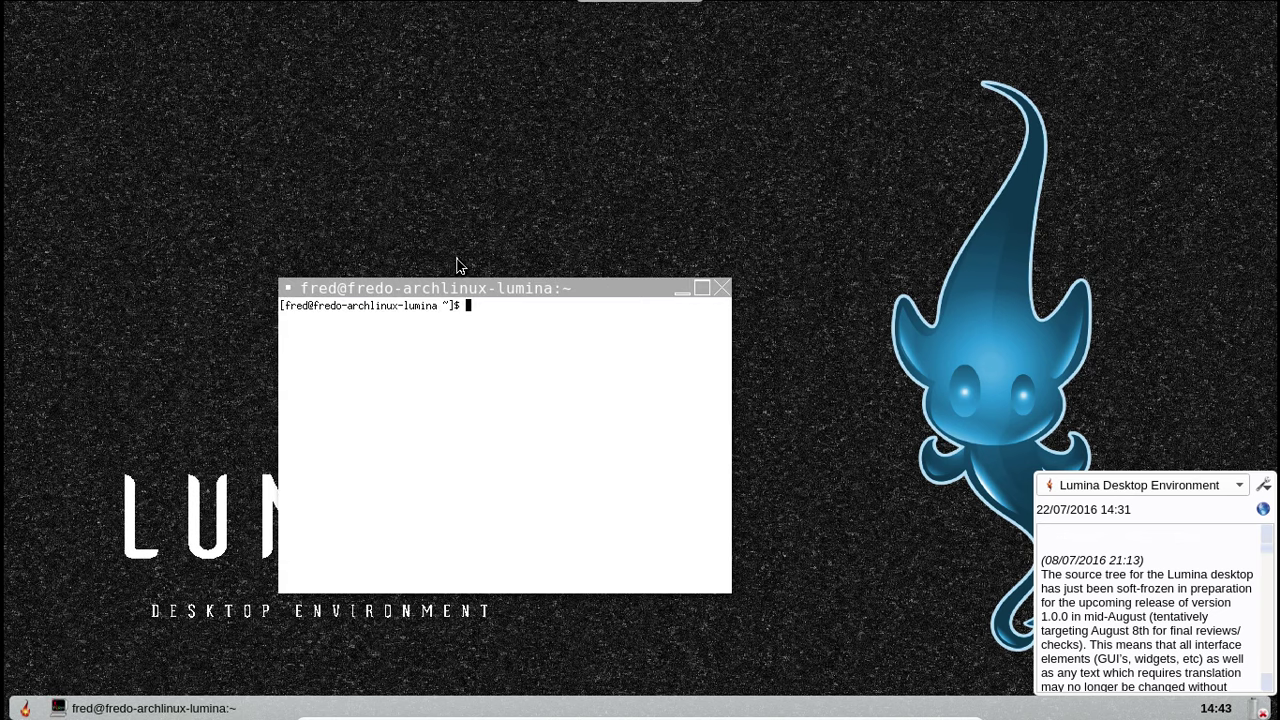
drag(503, 290, 510, 175)
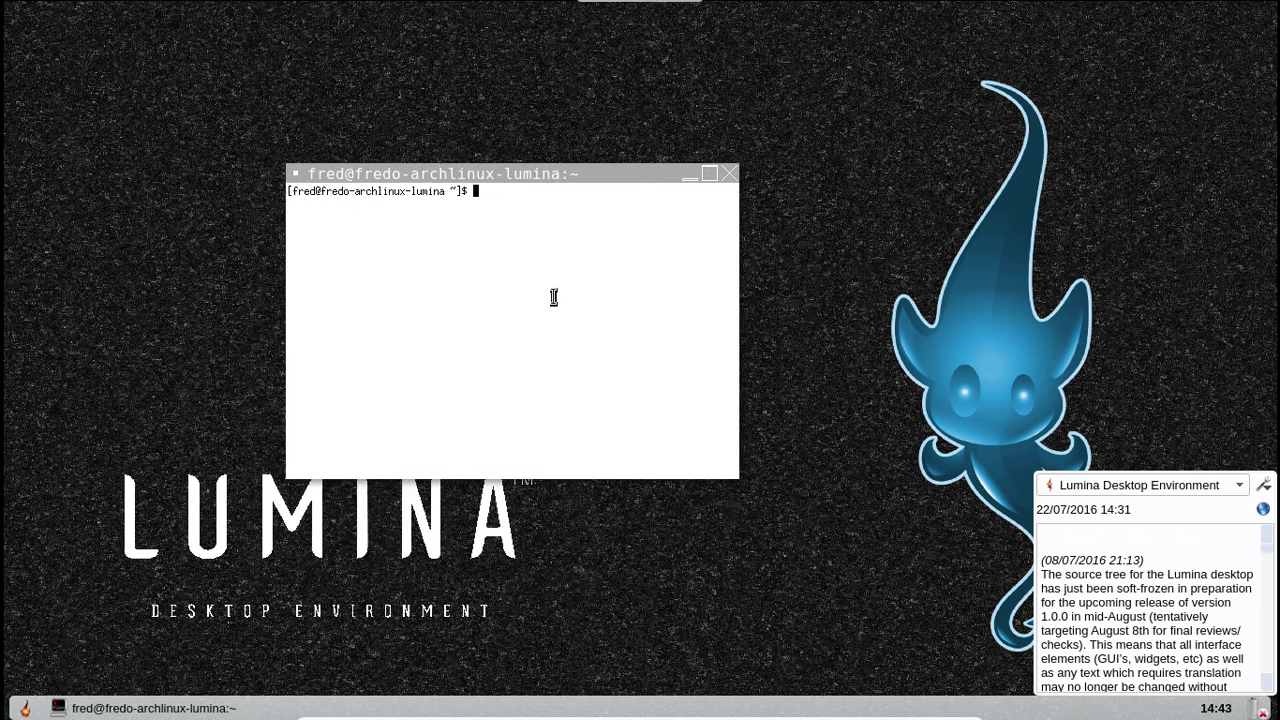
- Change to the lumina-i18n directory in the terminal and list its contents with ls
text(cd lum)
key(Tab)
key(Return)
text(ls)
key(Return)
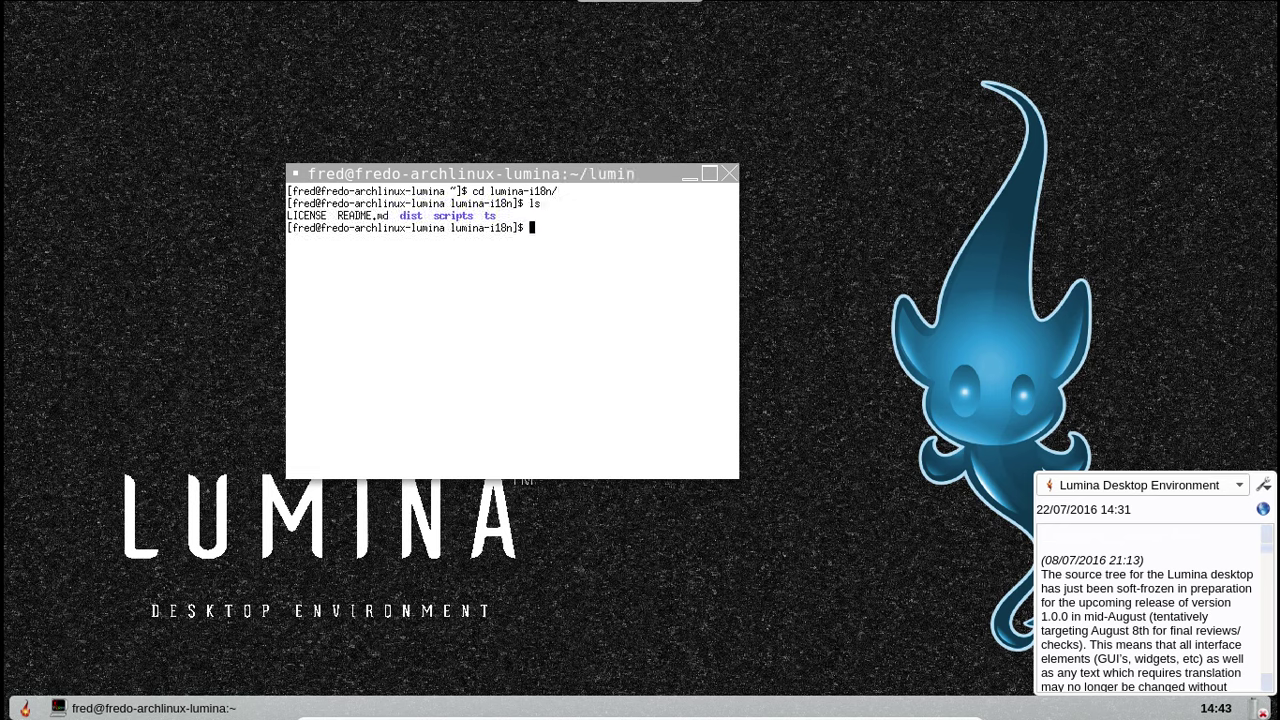
- Change to the ts/fr directory and list its translation files with ls, and in detail with ls -alh
text(cd d)
key(BackSpace)
text(t)
key(Tab)
text(fr)
key(Return)
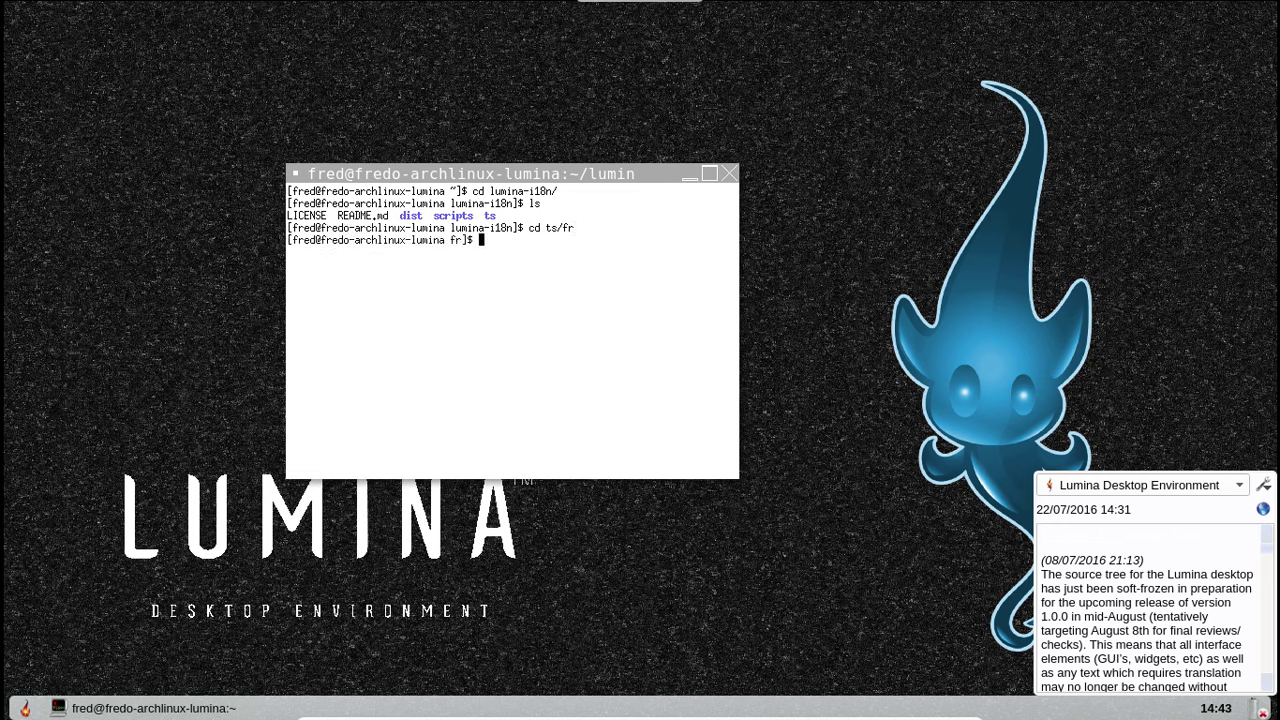
text(ls)
key(Return)
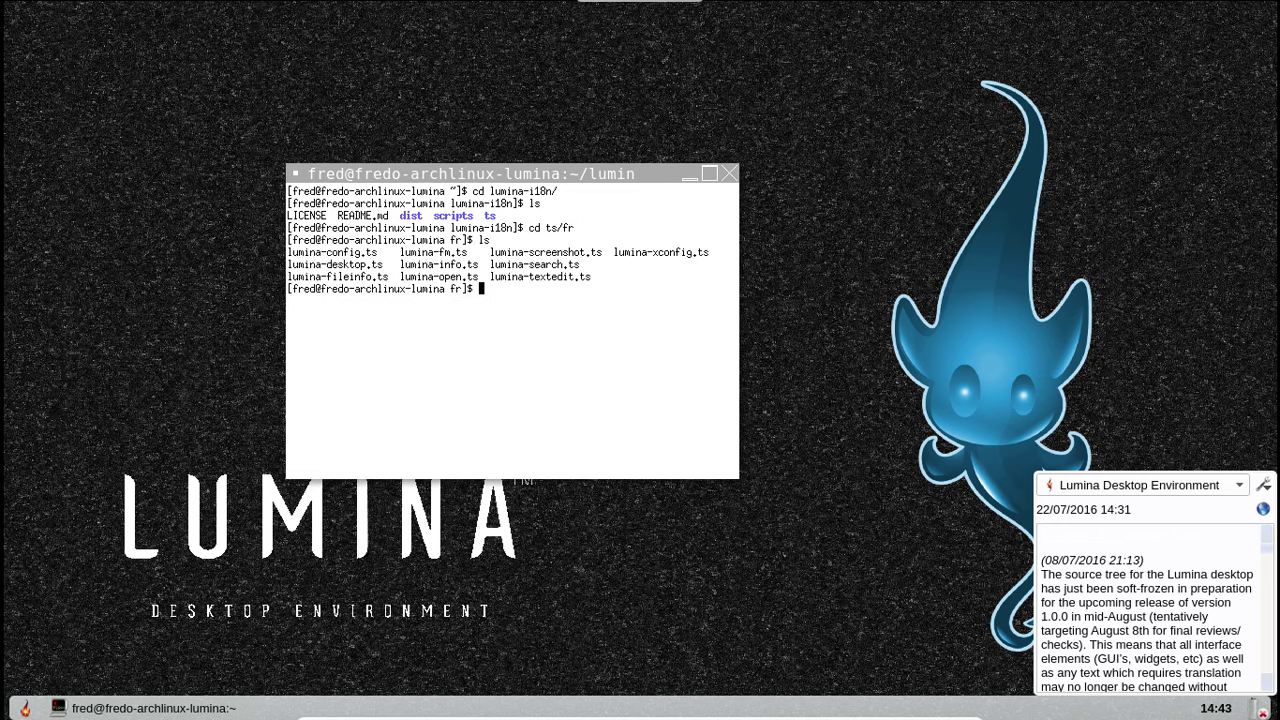
text(ls -alh)
key(Return)
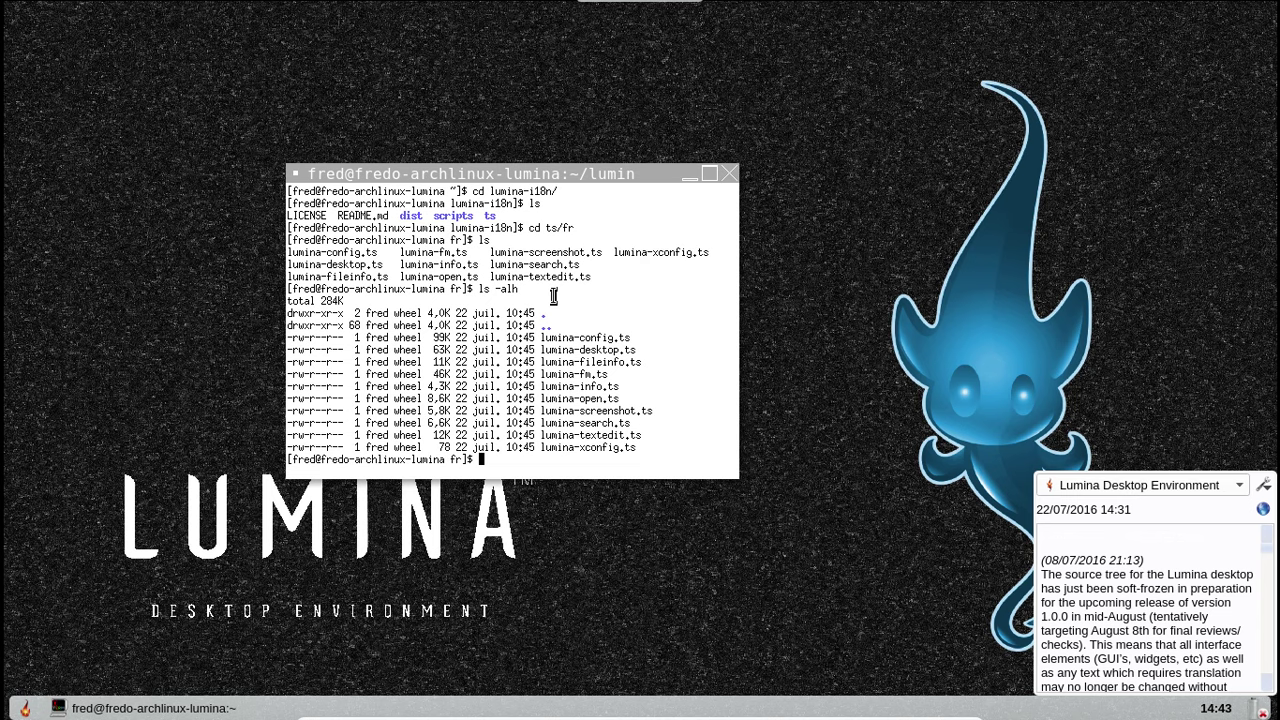
- Open lumina-info.ts in nano, page through its French translations, exit the editor and close the terminal
text(nano lumina-info.ts)
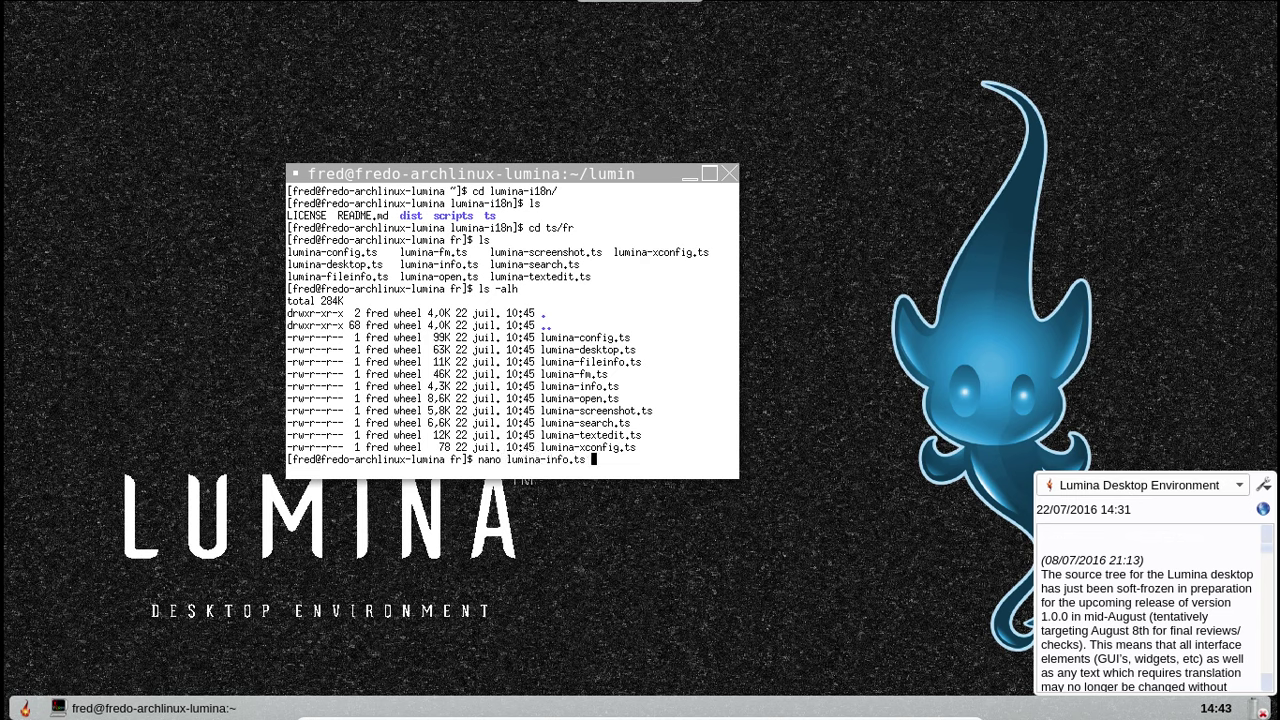
key(Return)
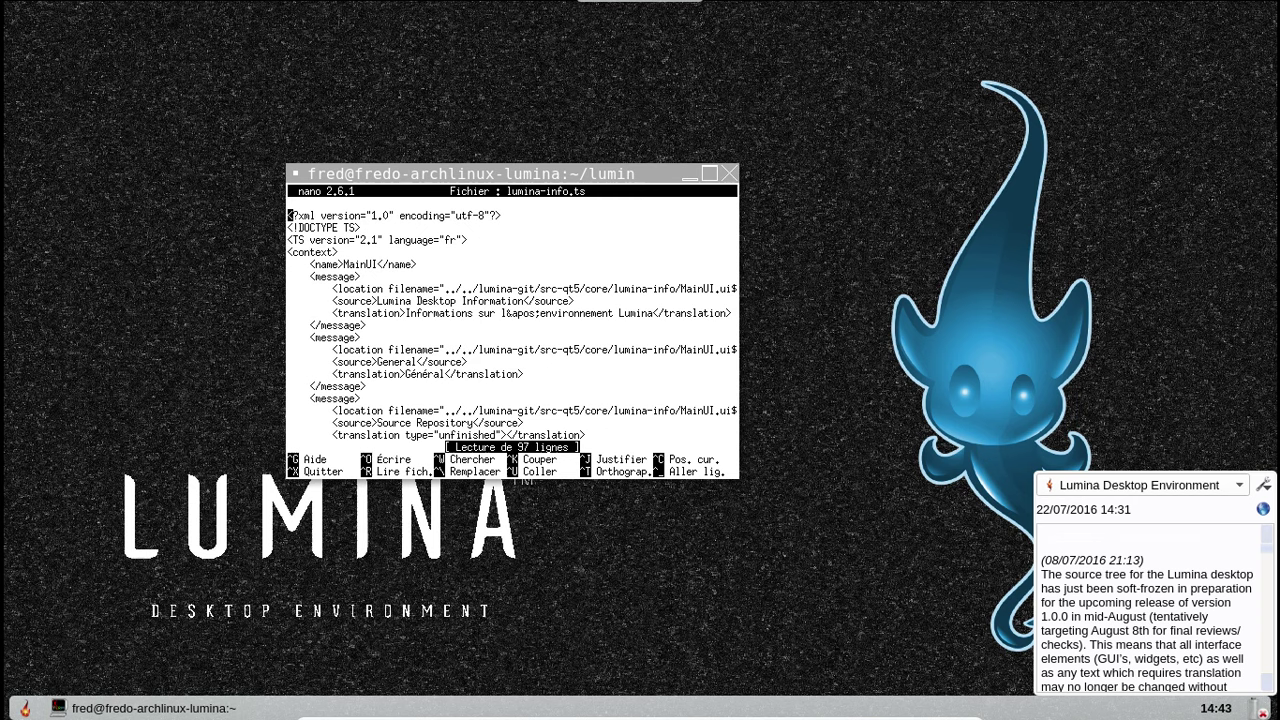
key(Page_Down)
key(Page_Down)
key(Page_Down)
key(Page_Down)
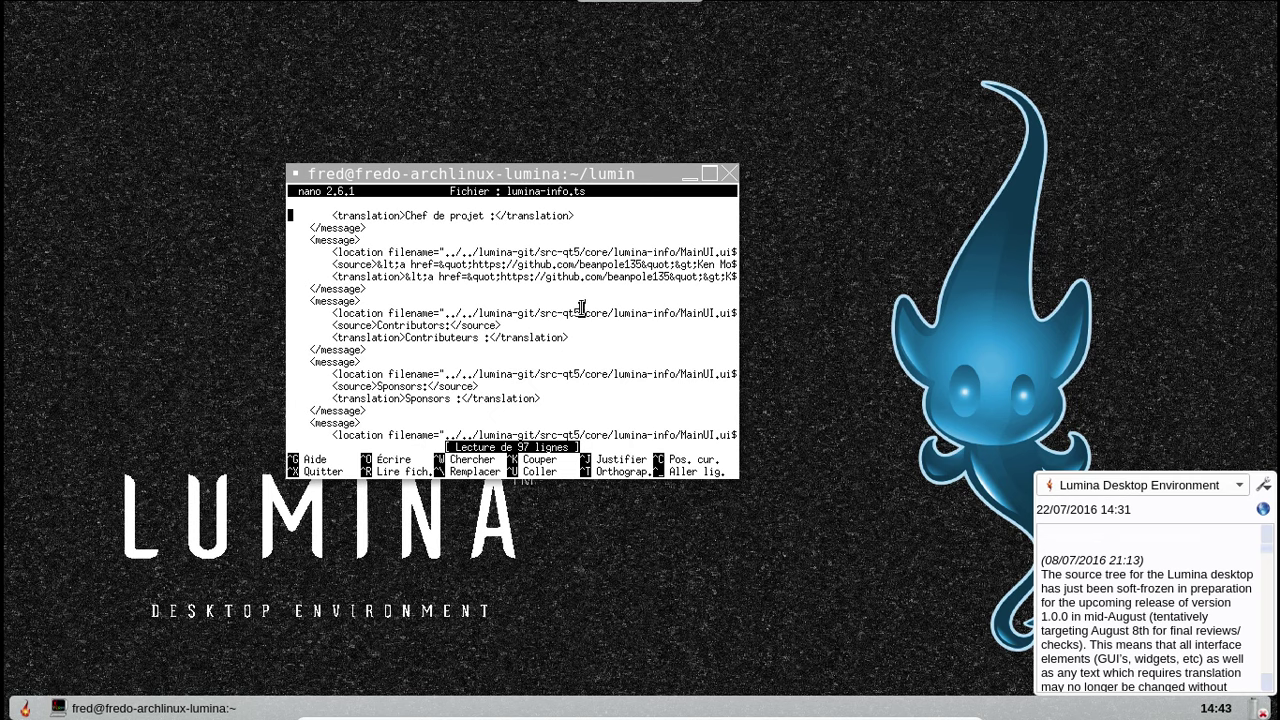
key(ctrl+x)
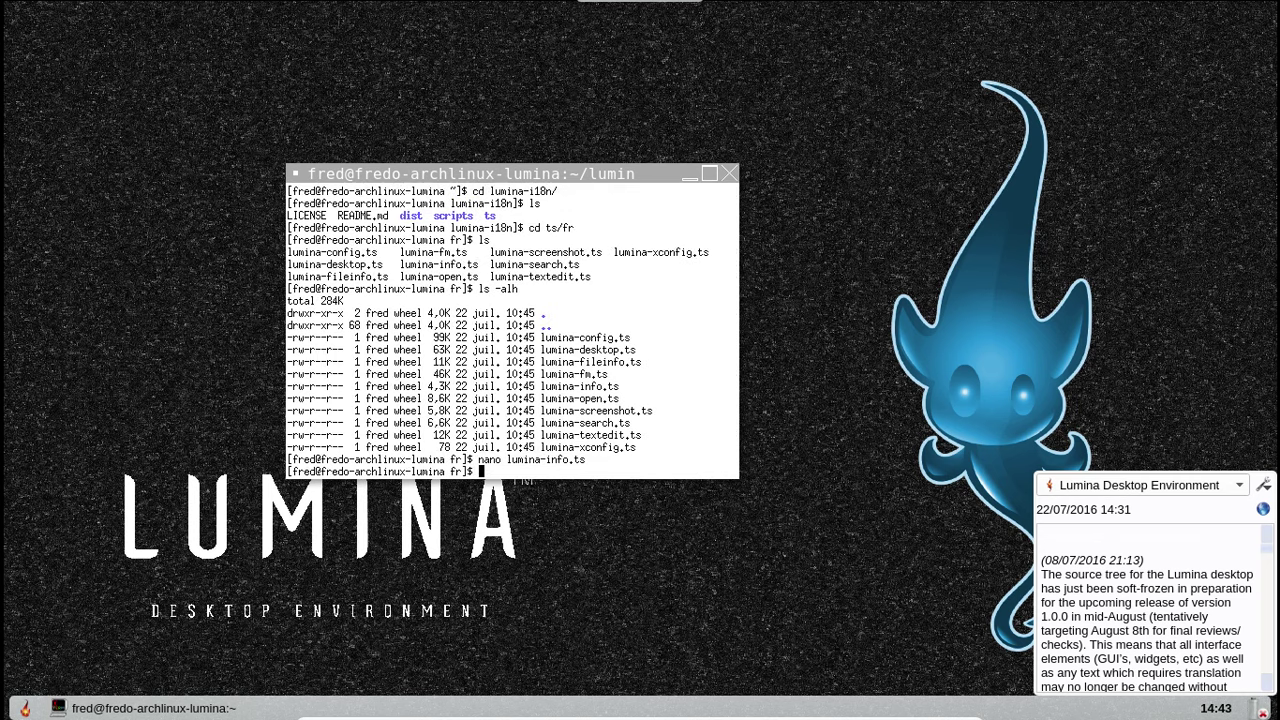
click(734, 174)
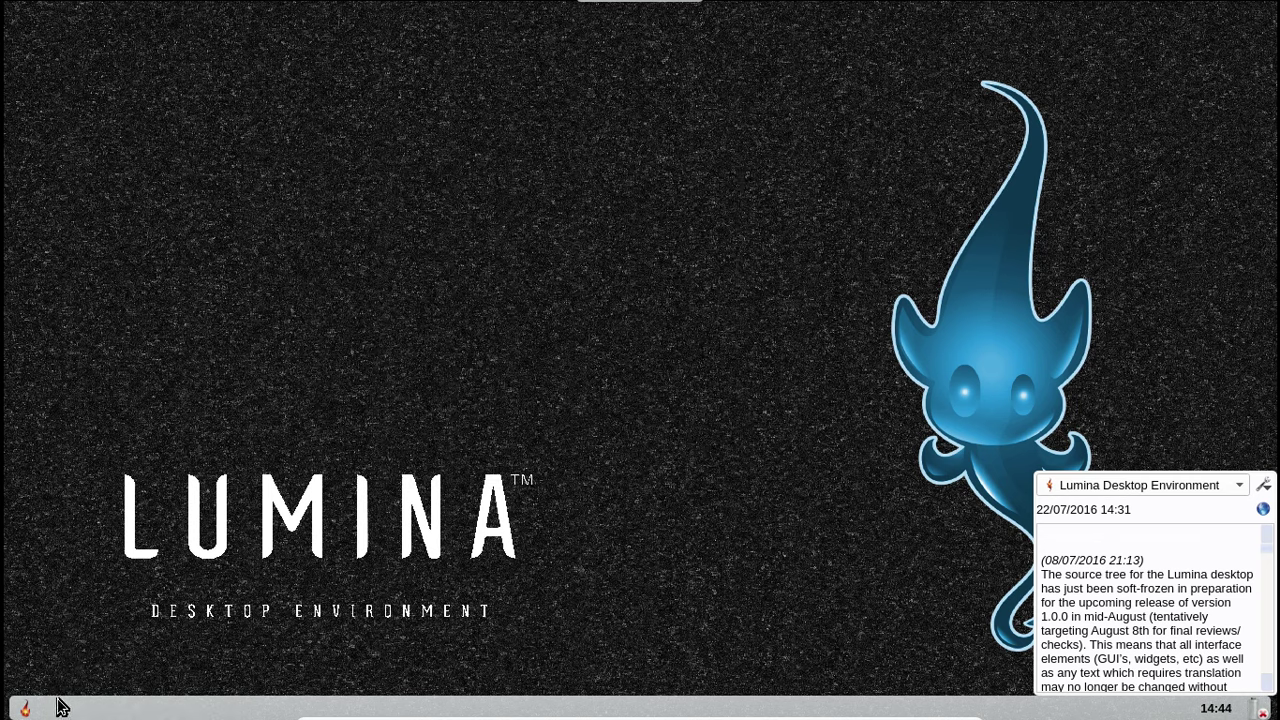
- Shut down the system from the start menu's quit options
click(26, 710)
click(26, 710)
click(26, 710)
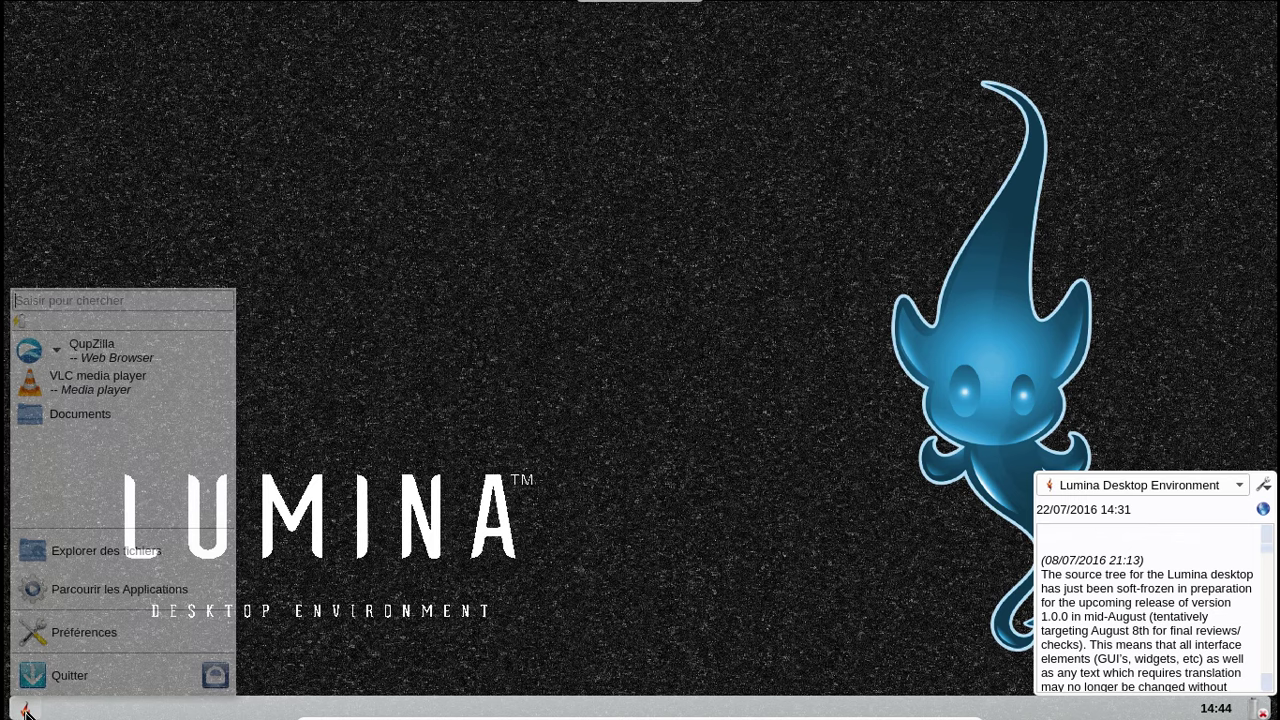
click(82, 686)
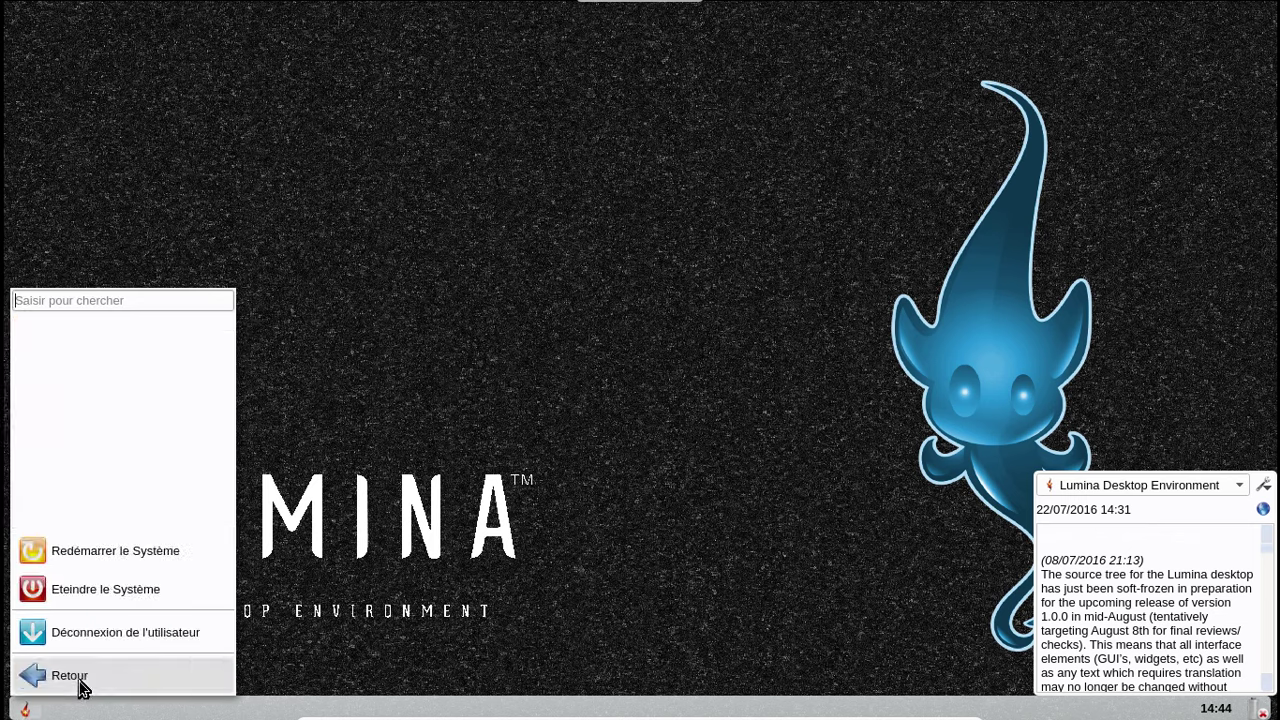
click(86, 598)
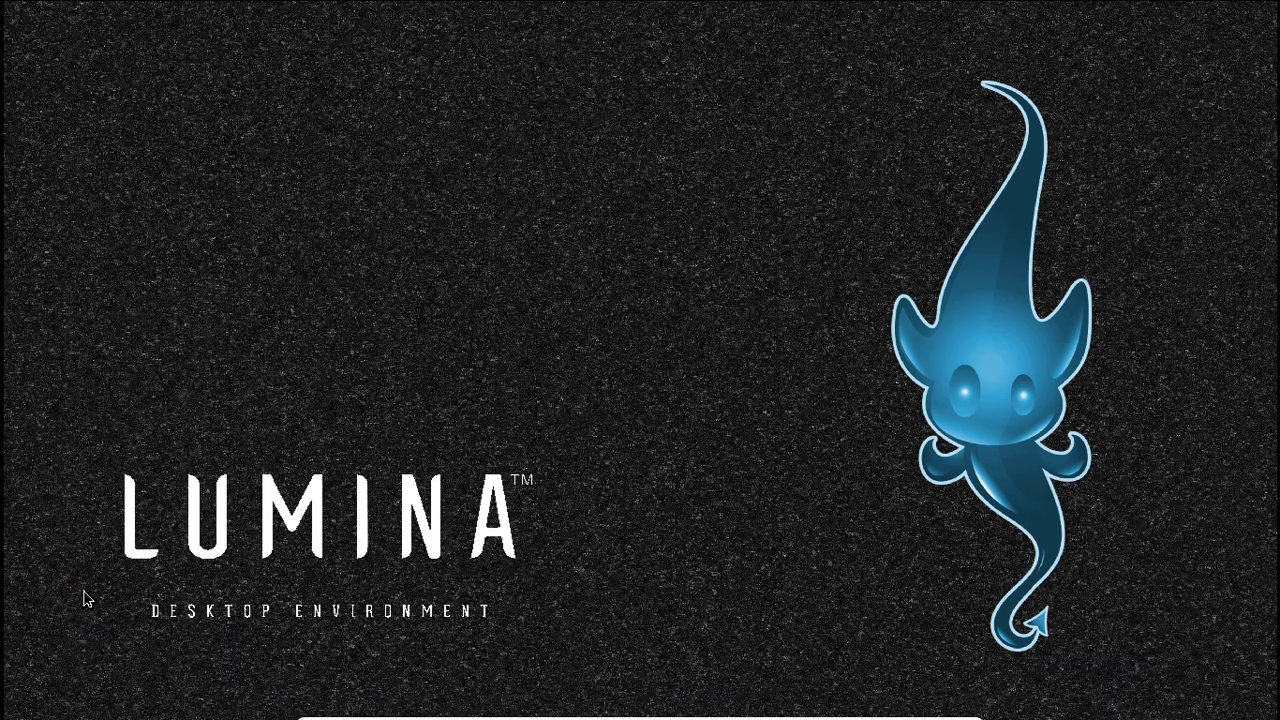